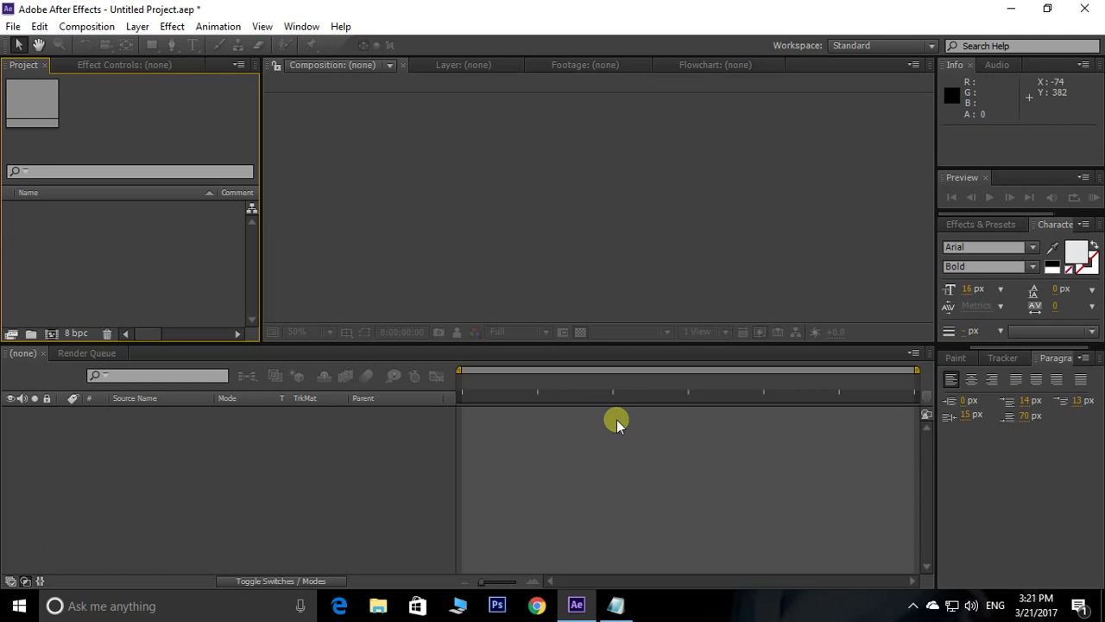
Step: Bring up baahubali work.txt in Notepad and look over the job titles and crew names
click(617, 605)
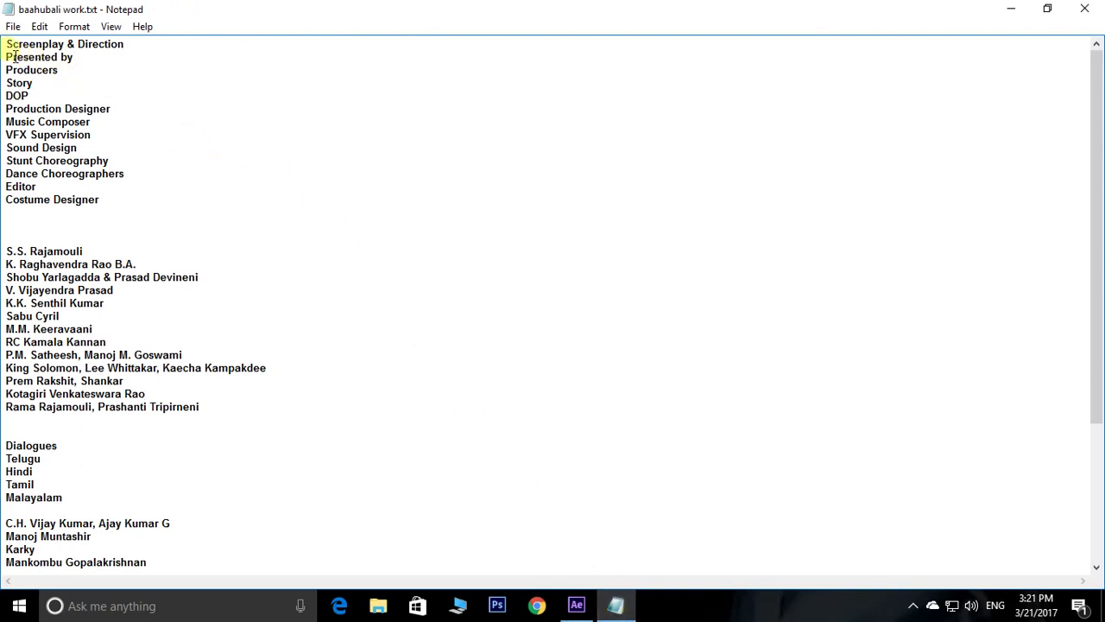
drag(11, 44, 180, 199)
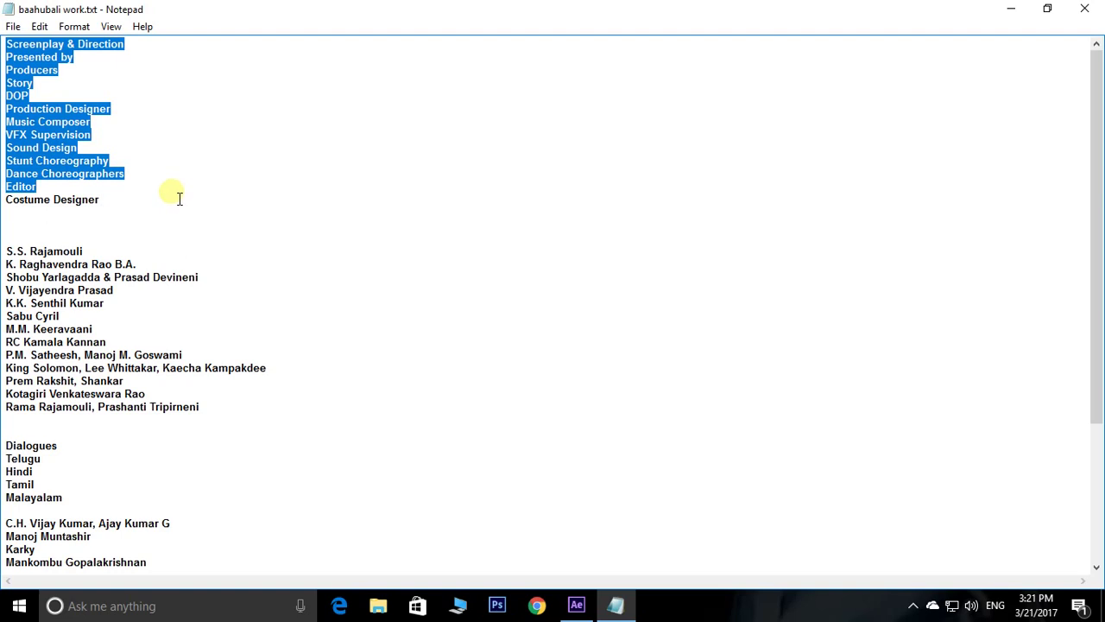
click(99, 52)
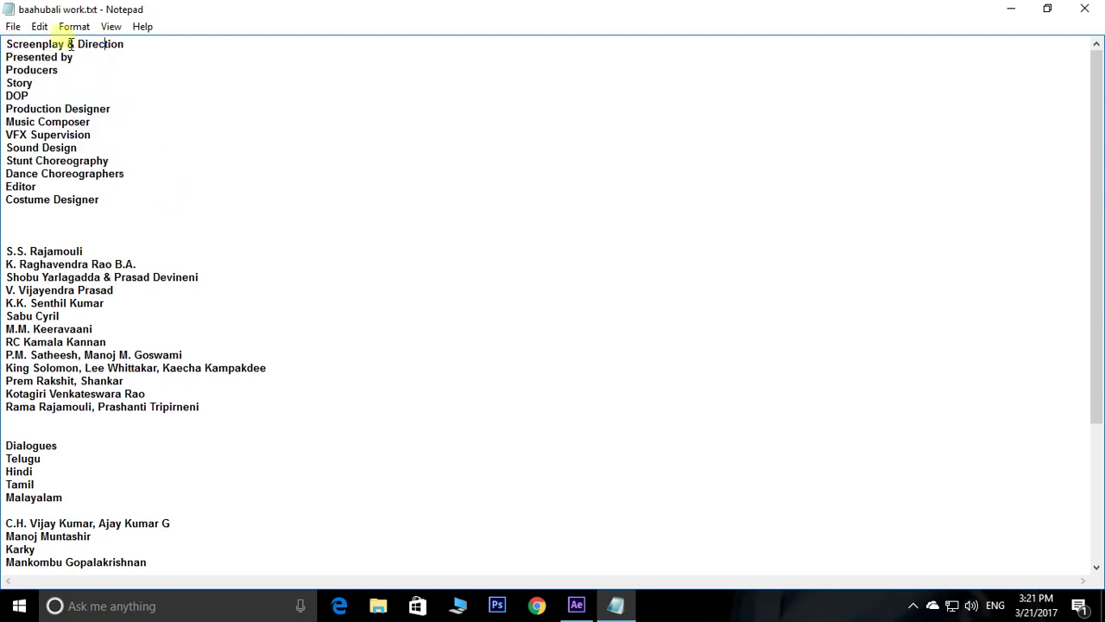
drag(67, 47, 118, 48)
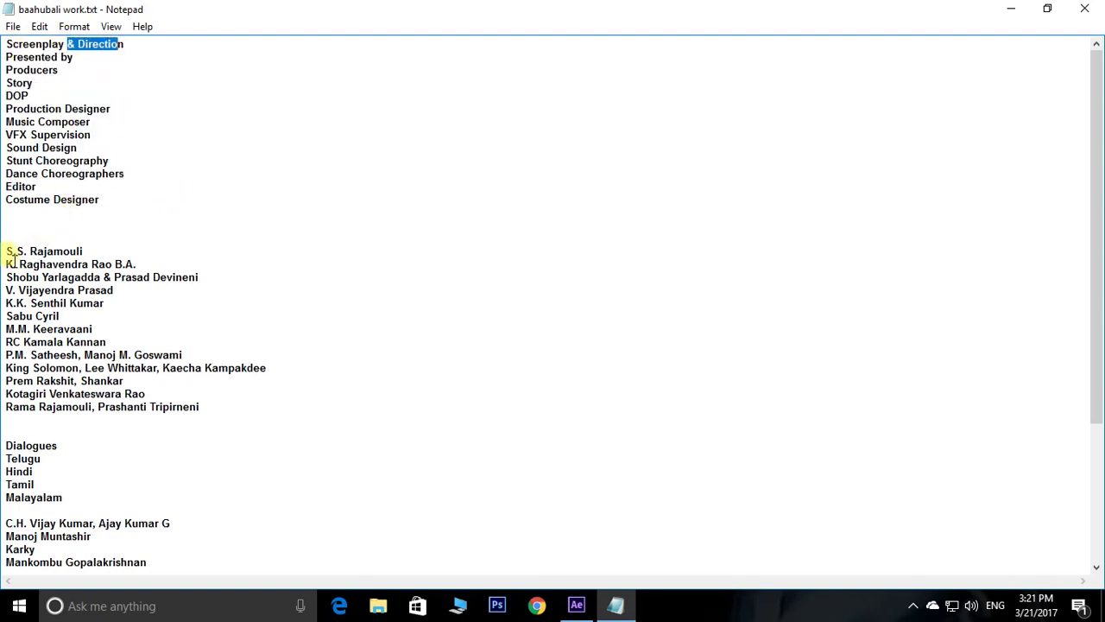
drag(8, 251, 193, 418)
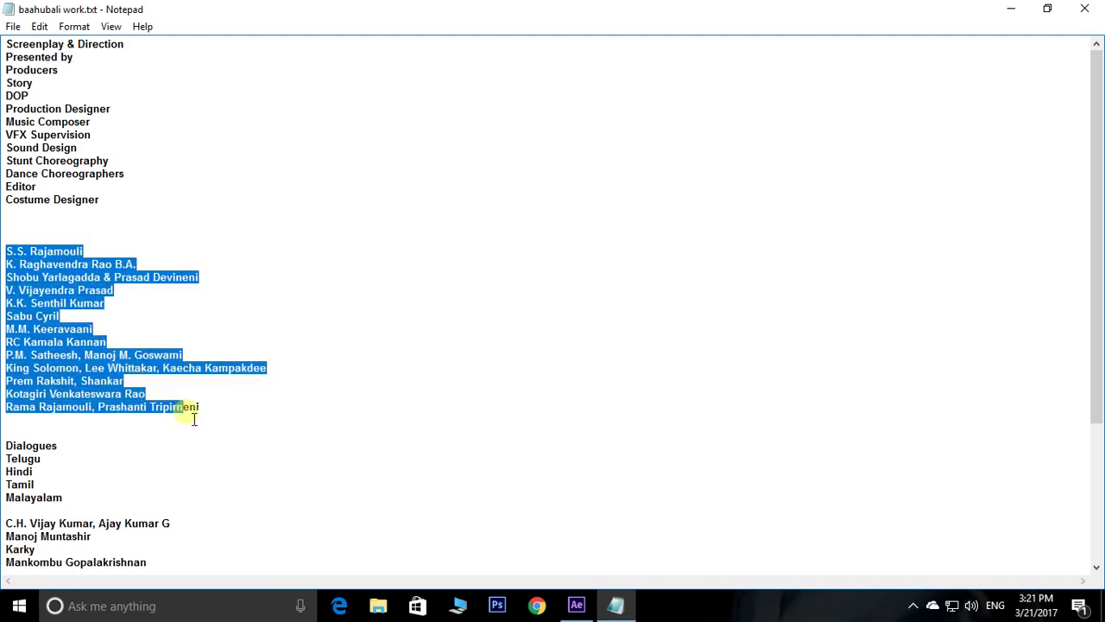
click(109, 200)
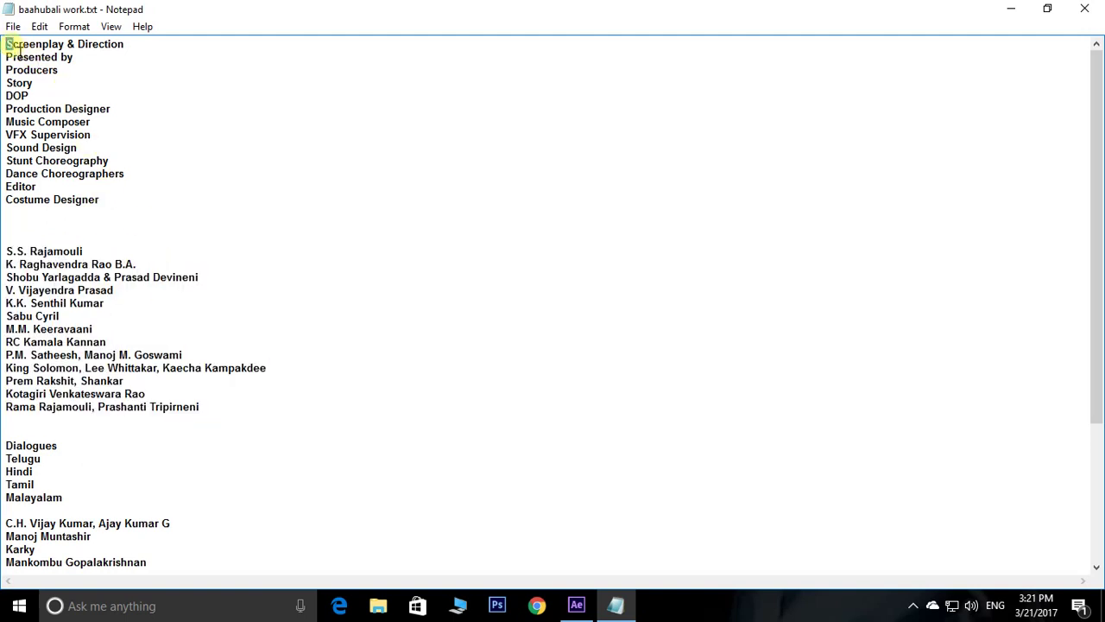
Step: Review the job-title block from Screenplay & Direction through Costume Designer, including Producers and Editor
drag(7, 45, 114, 209)
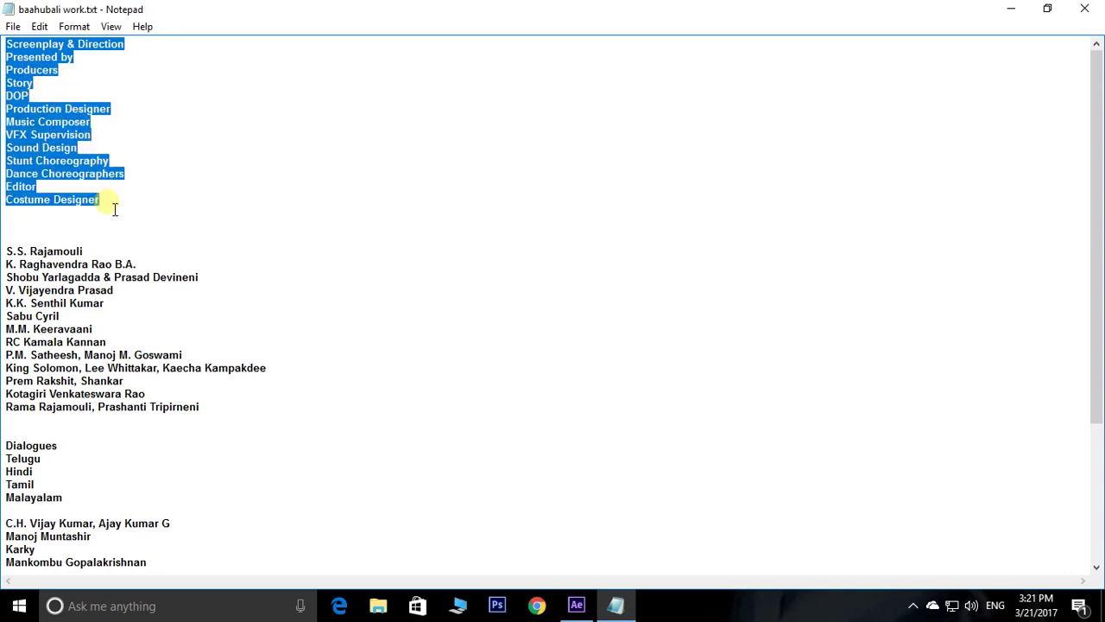
click(76, 110)
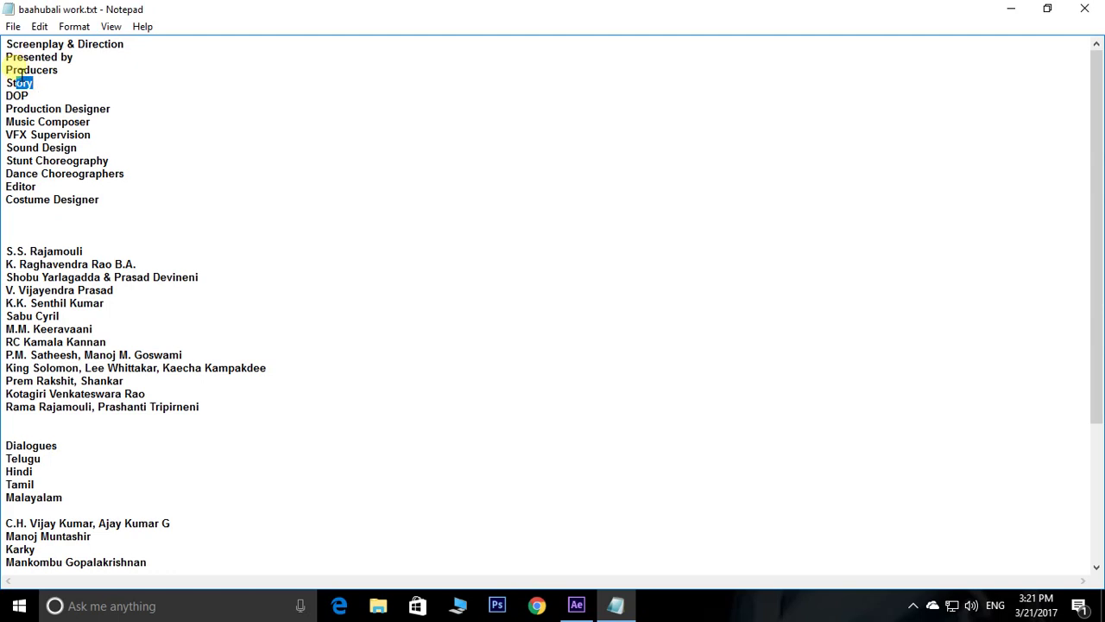
drag(13, 69, 48, 70)
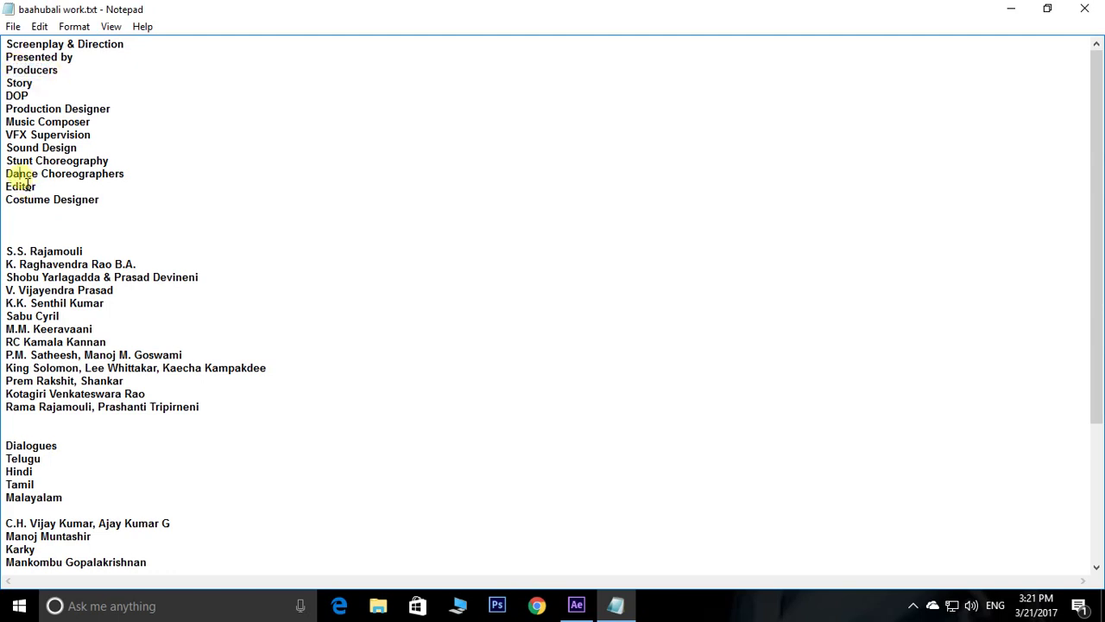
drag(12, 186, 161, 217)
drag(100, 200, 5, 43)
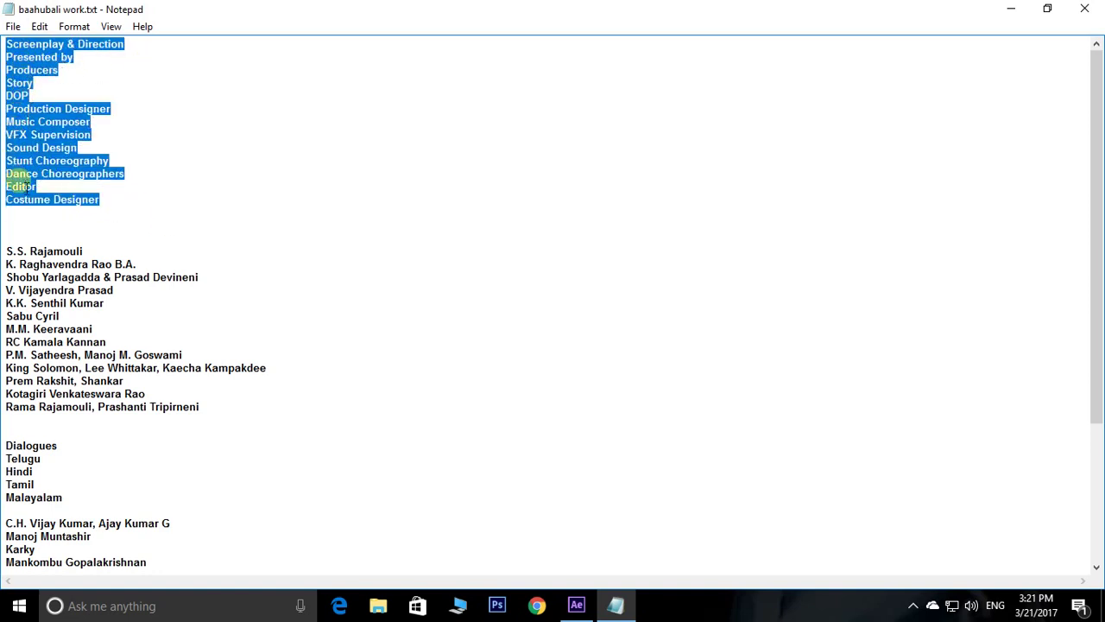
click(170, 176)
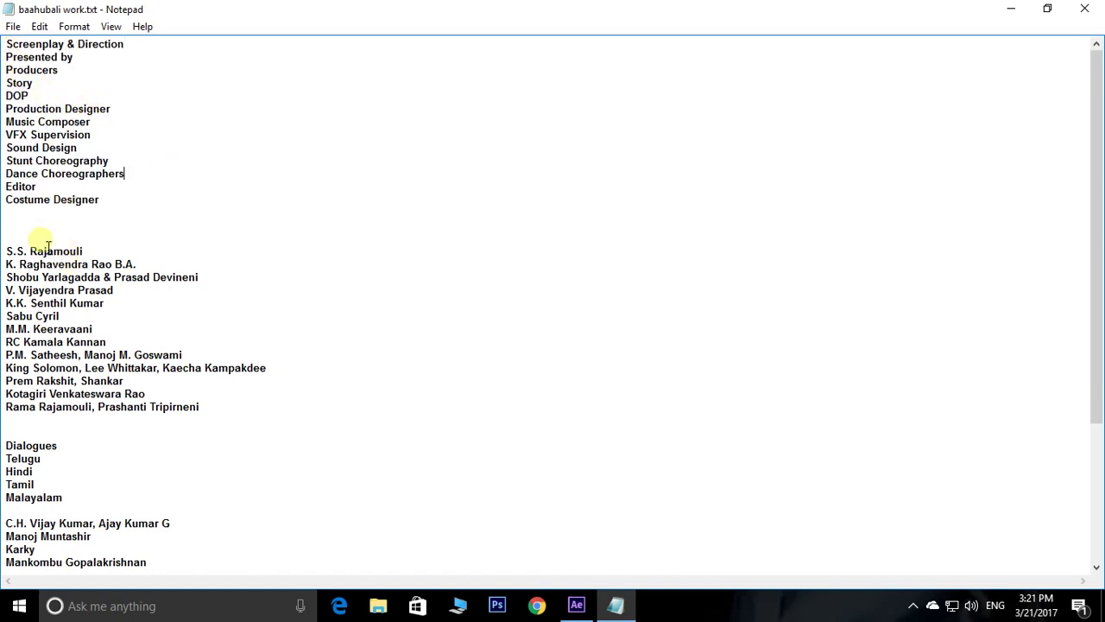
Step: Review the crew-names block and the Dialogues section's writer names
drag(7, 251, 199, 407)
drag(274, 425, 28, 244)
click(185, 387)
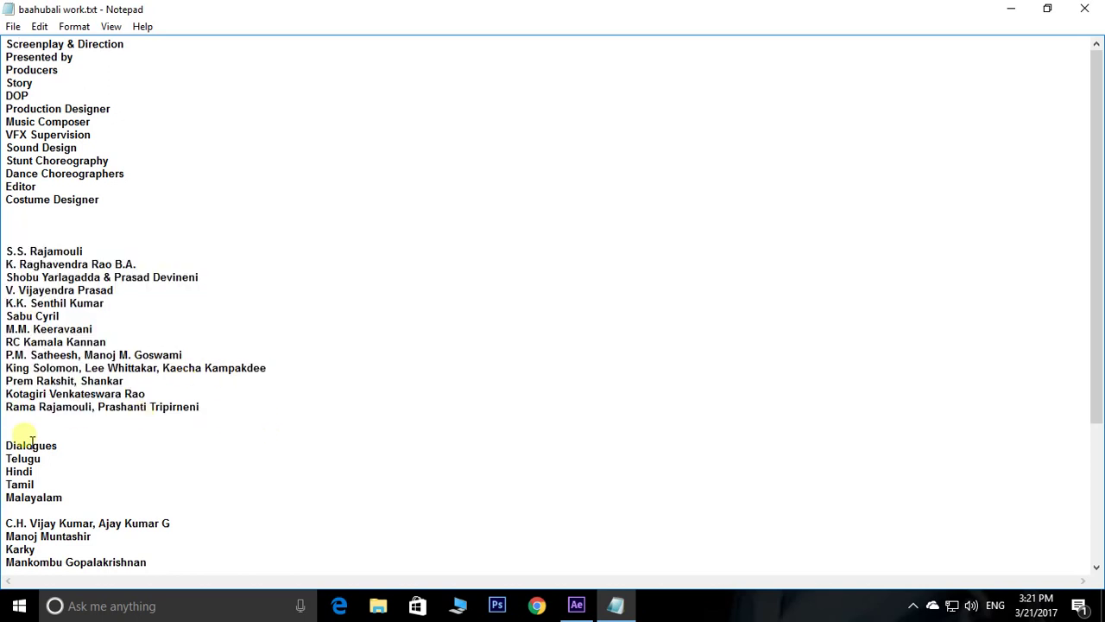
drag(9, 447, 44, 465)
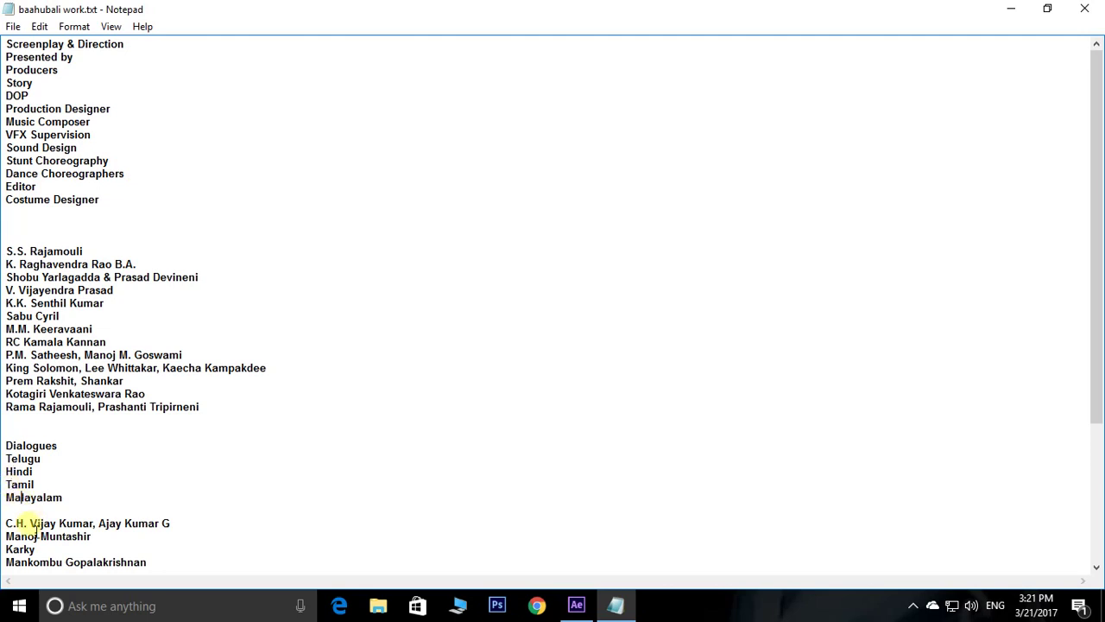
drag(7, 523, 171, 567)
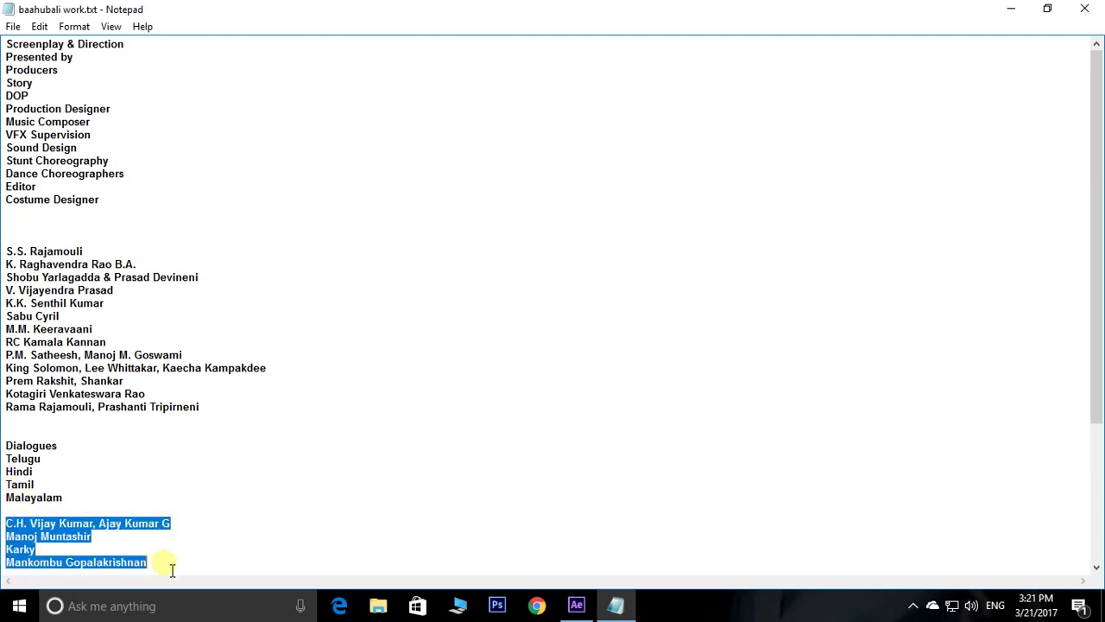
click(152, 510)
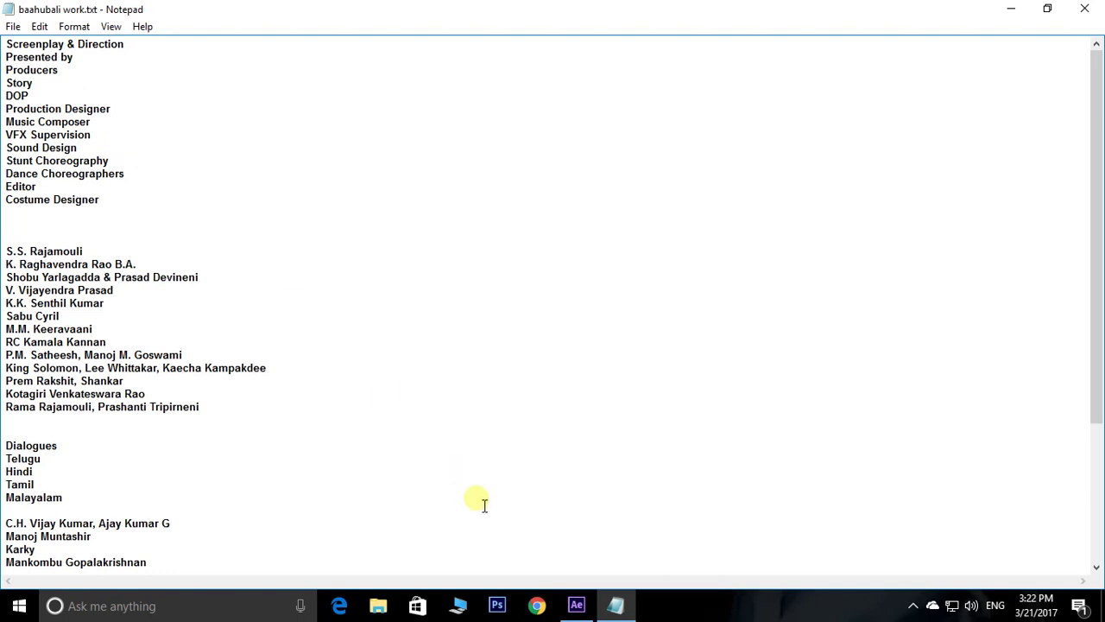
Step: Create Comp 1 with the HDTV 1080 25 preset, 30 seconds long, on a black background
click(577, 605)
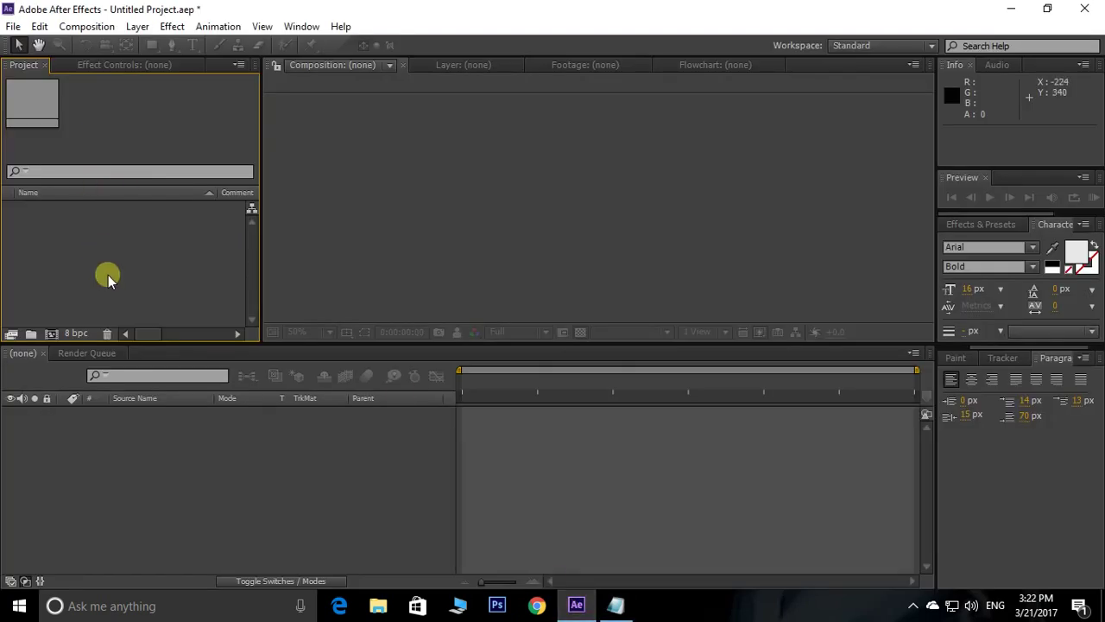
click(50, 333)
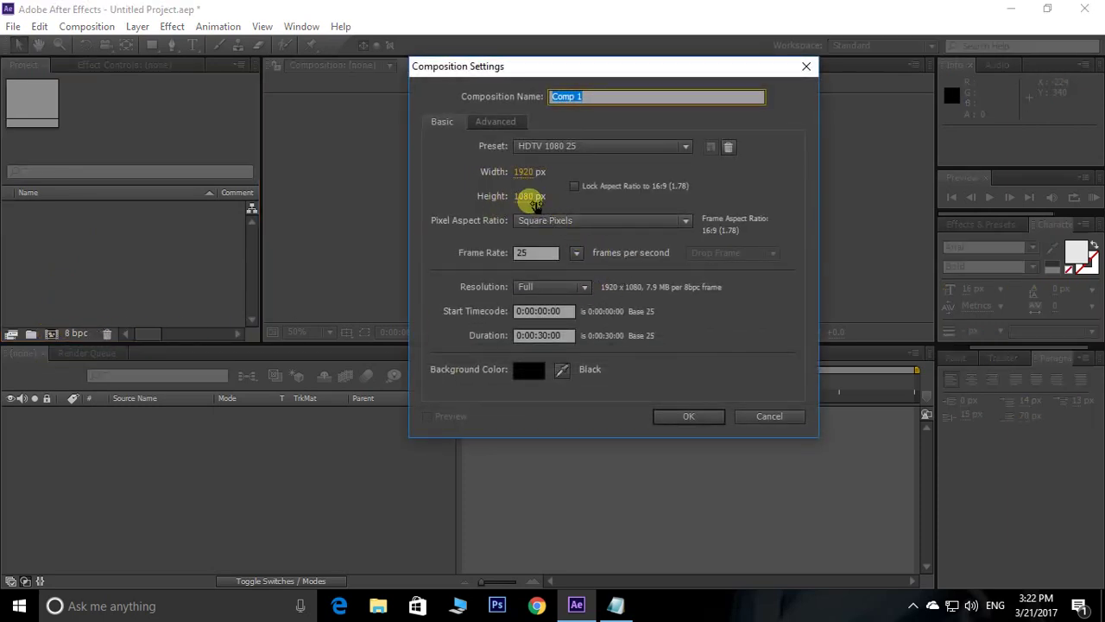
click(689, 417)
scroll(646, 191, down, 2)
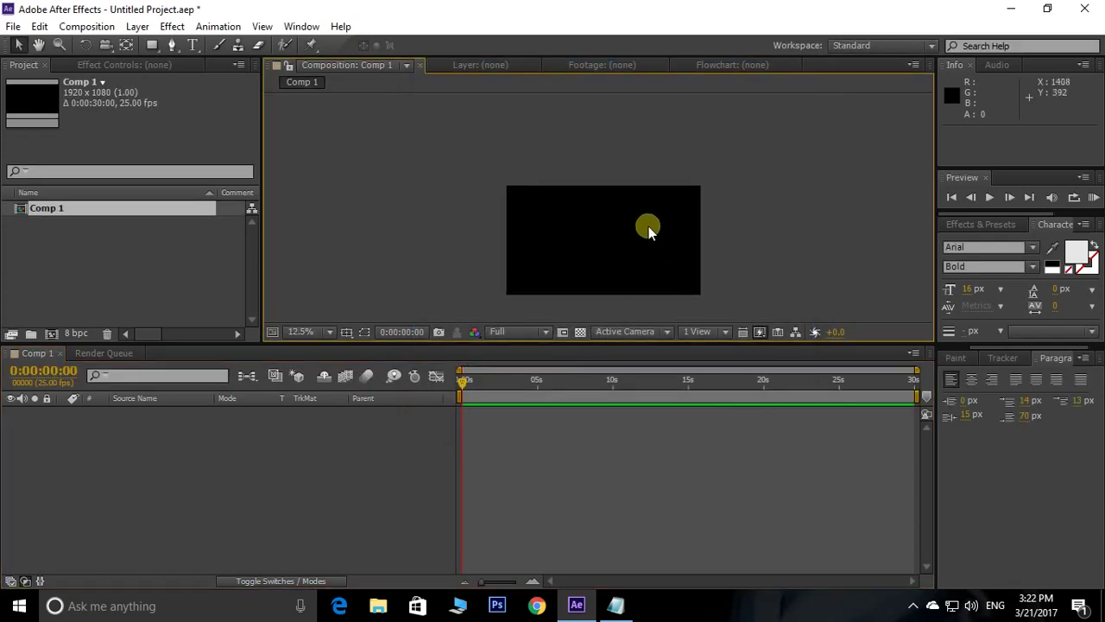
scroll(647, 207, up, 3)
drag(654, 219, 648, 195)
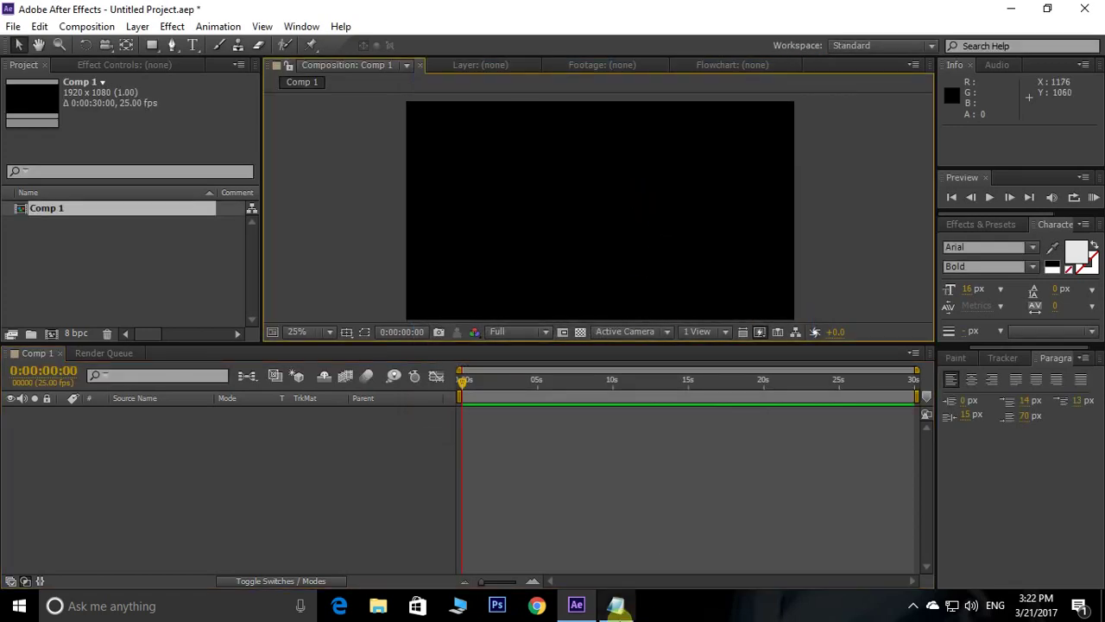
Step: Copy the job-title column from baahubali work.txt in Notepad
click(616, 605)
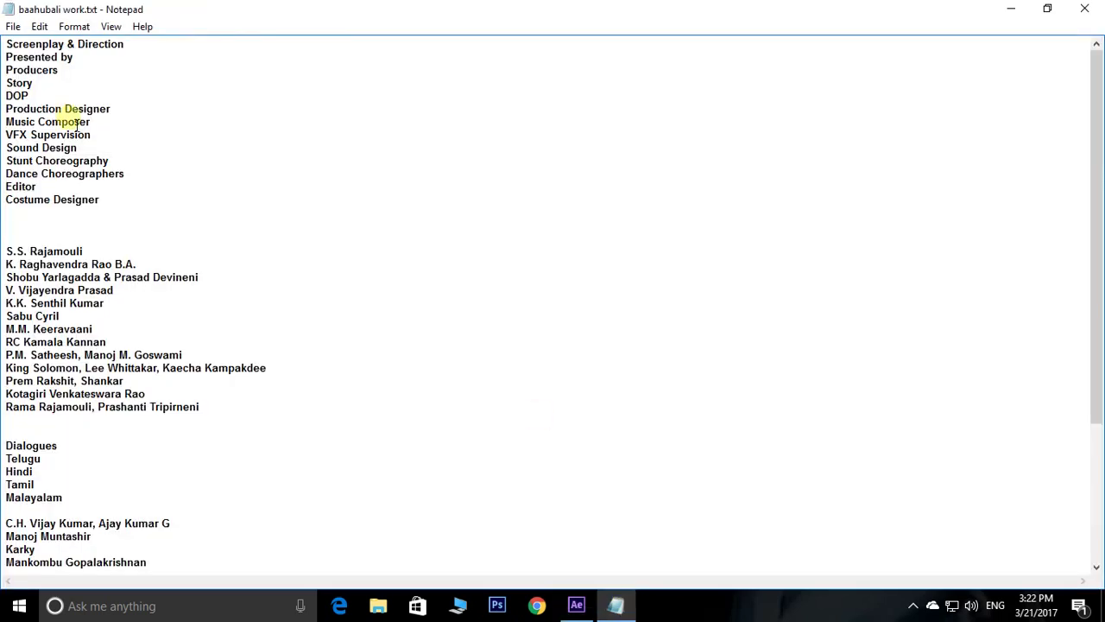
drag(9, 47, 112, 207)
right_click(62, 161)
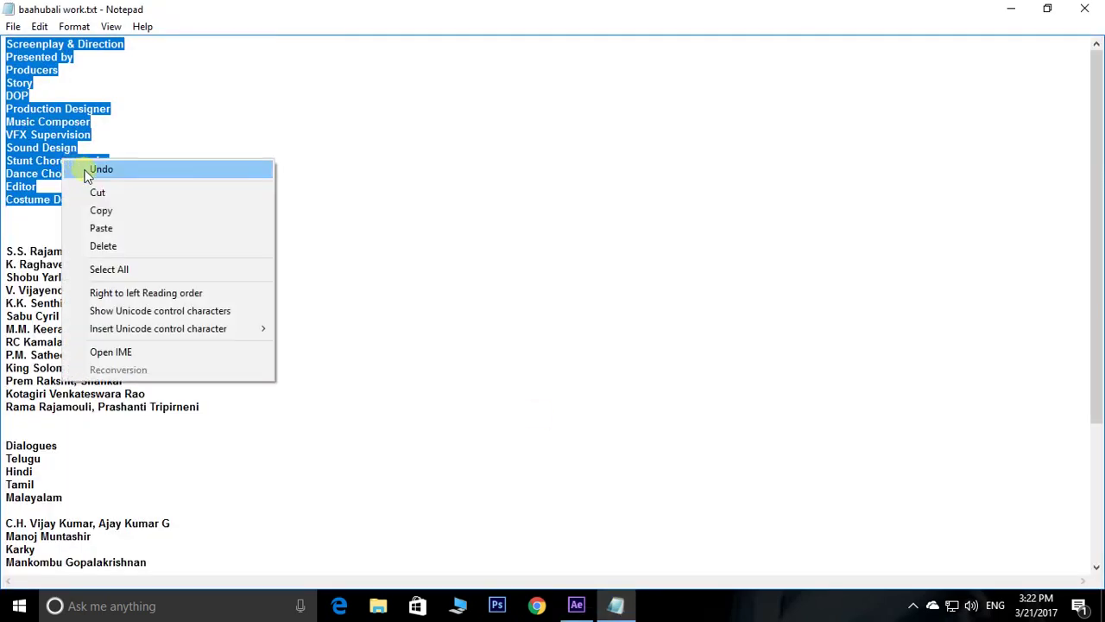
click(101, 211)
Step: Paste the copied job titles into a new text layer in Comp 1
click(576, 605)
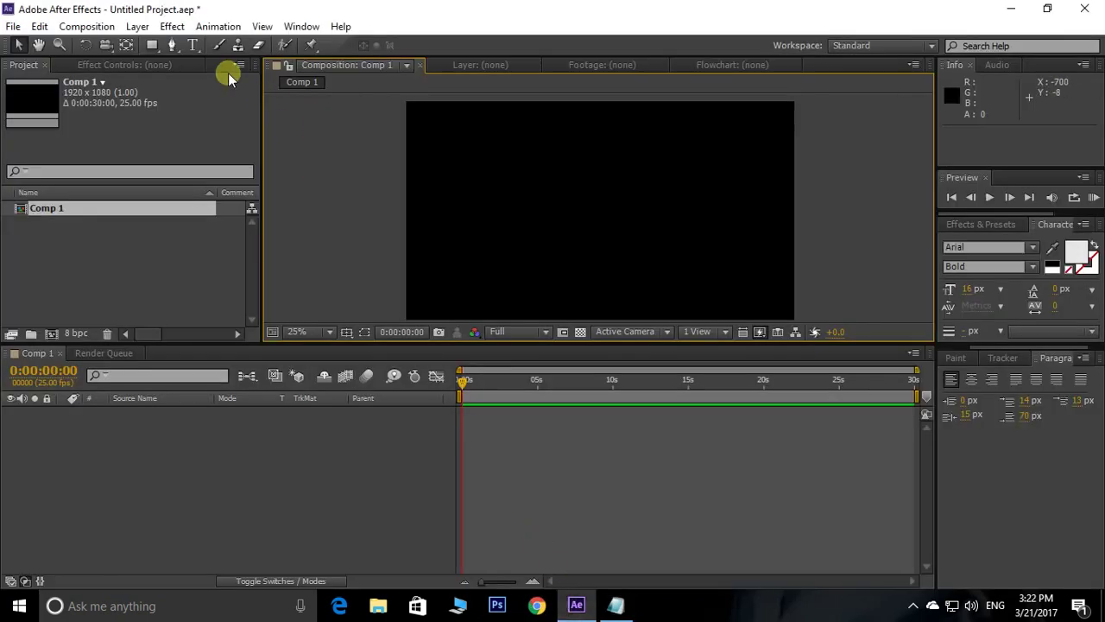
click(193, 45)
click(499, 121)
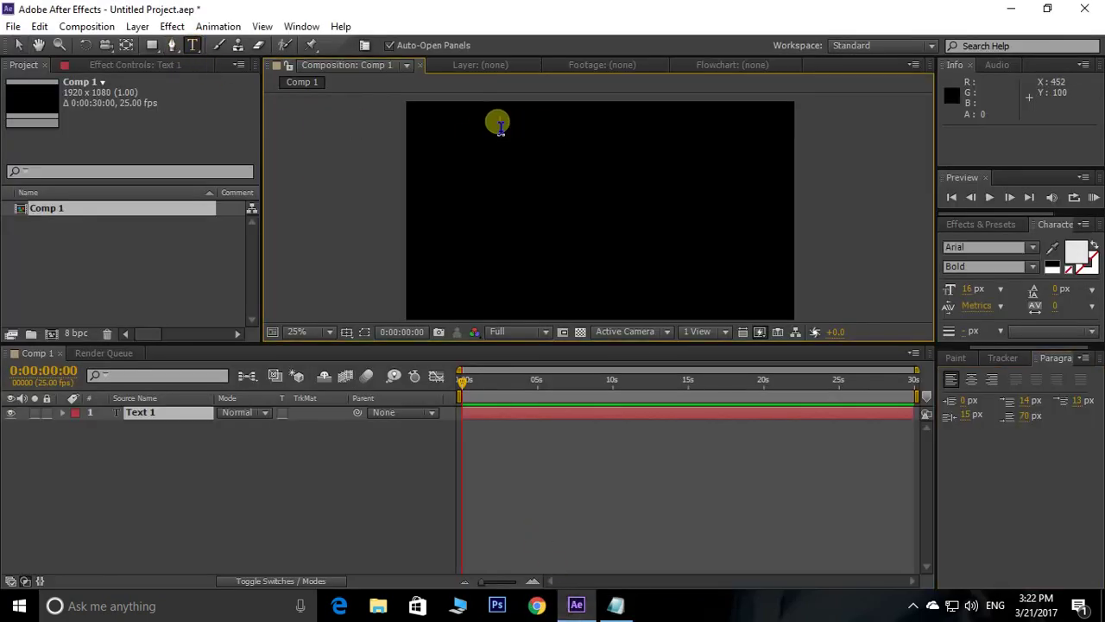
right_click(499, 121)
click(549, 194)
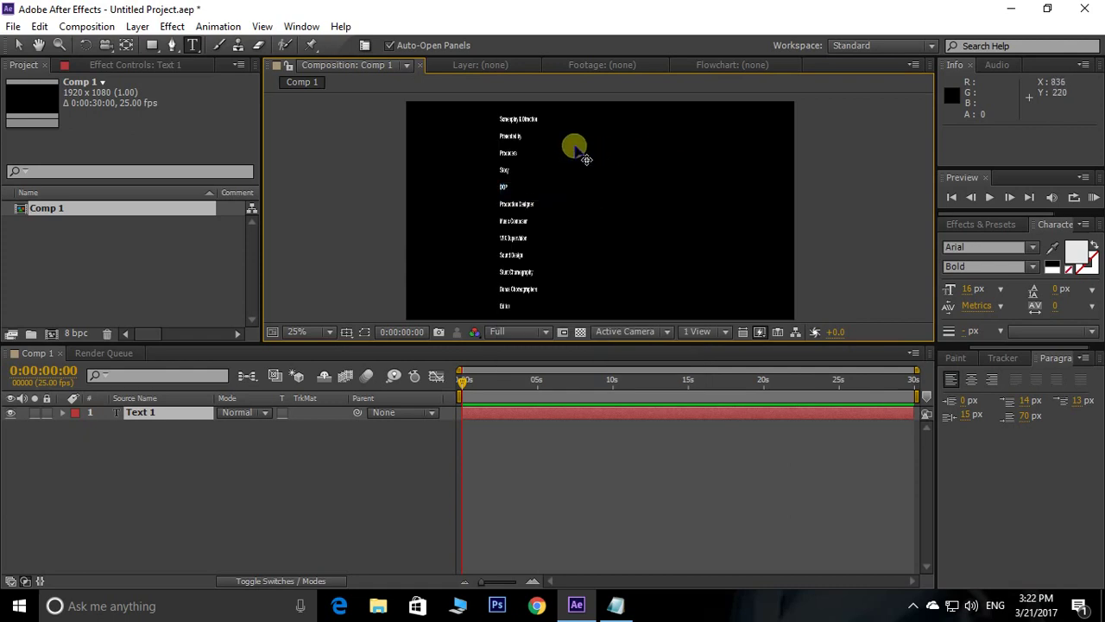
scroll(562, 178, up, 2)
drag(526, 156, 553, 195)
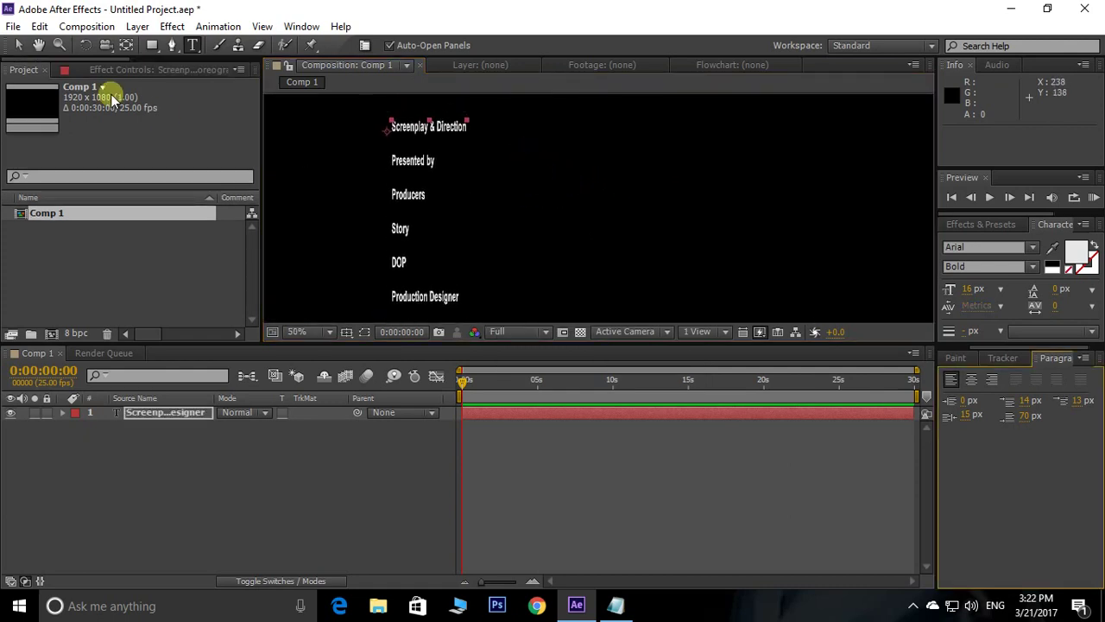
click(19, 45)
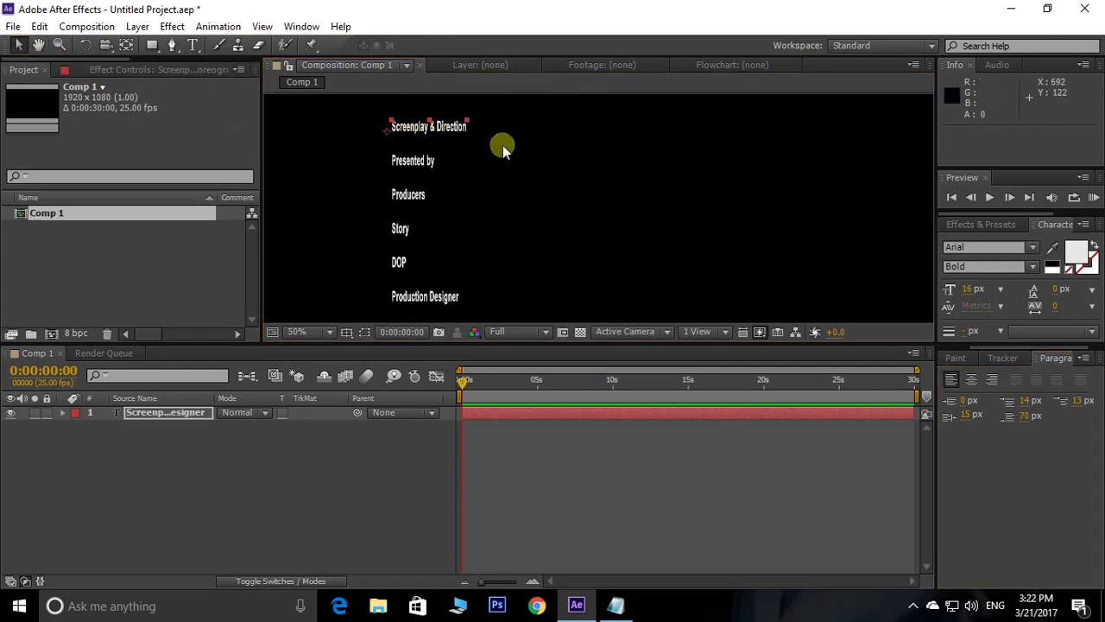
click(409, 168)
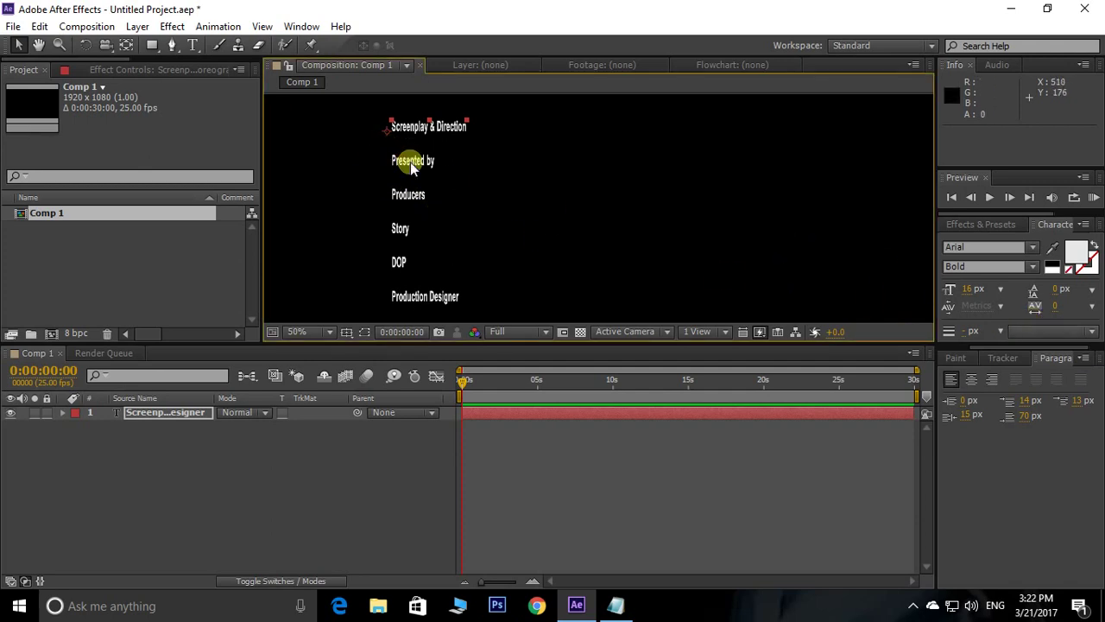
Step: Right-align the job-title text and move the block up and to the right
click(990, 379)
scroll(486, 143, down, 4)
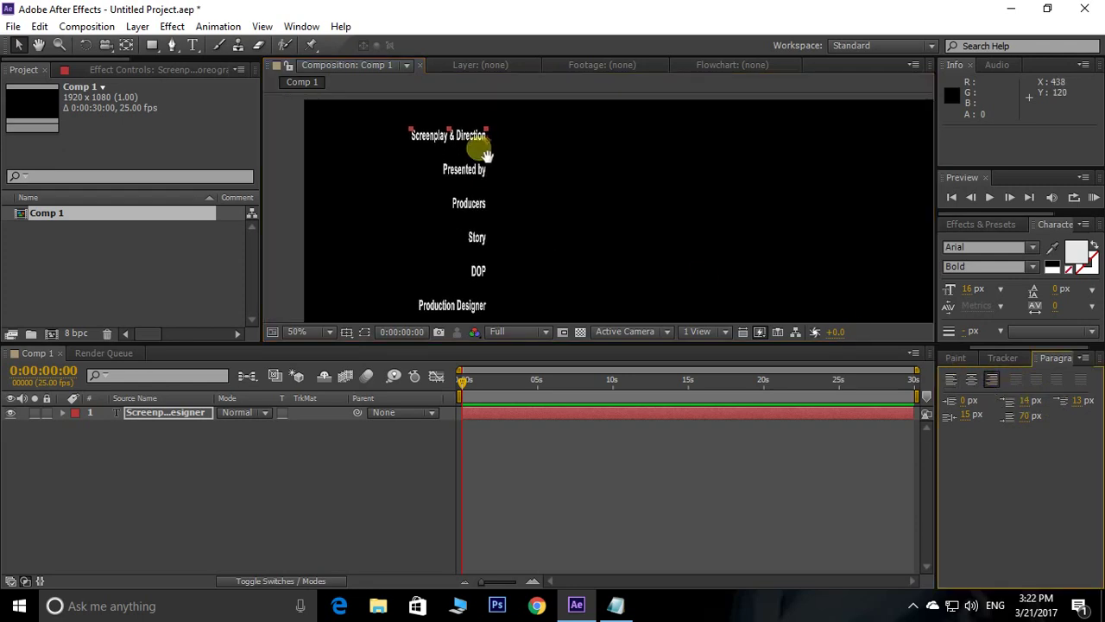
scroll(505, 186, up, 2)
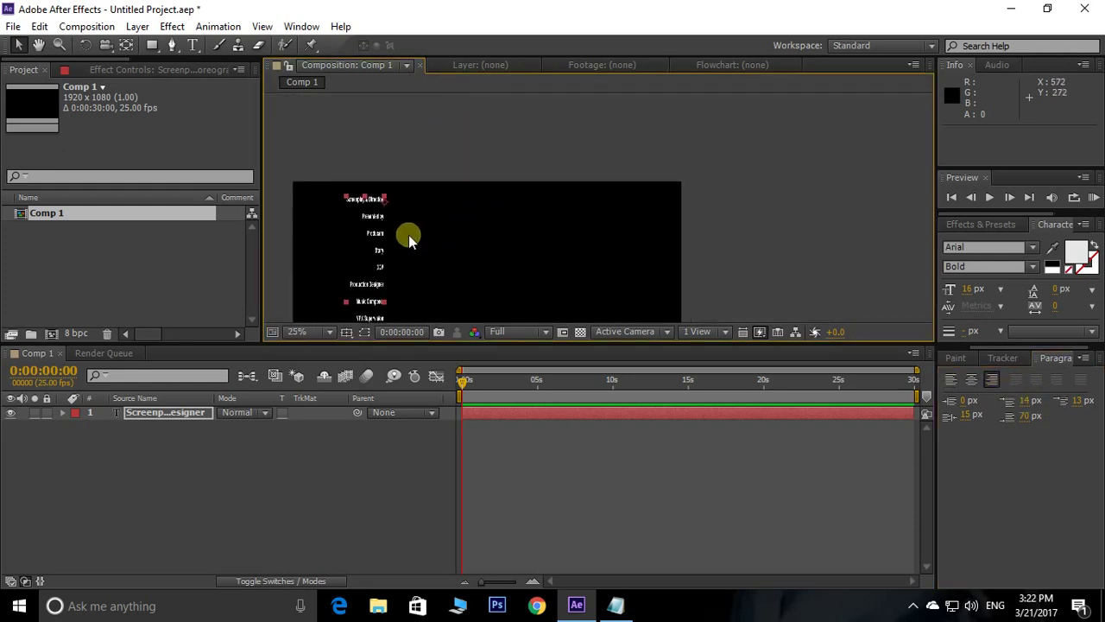
drag(381, 218, 460, 203)
scroll(476, 175, up, 2)
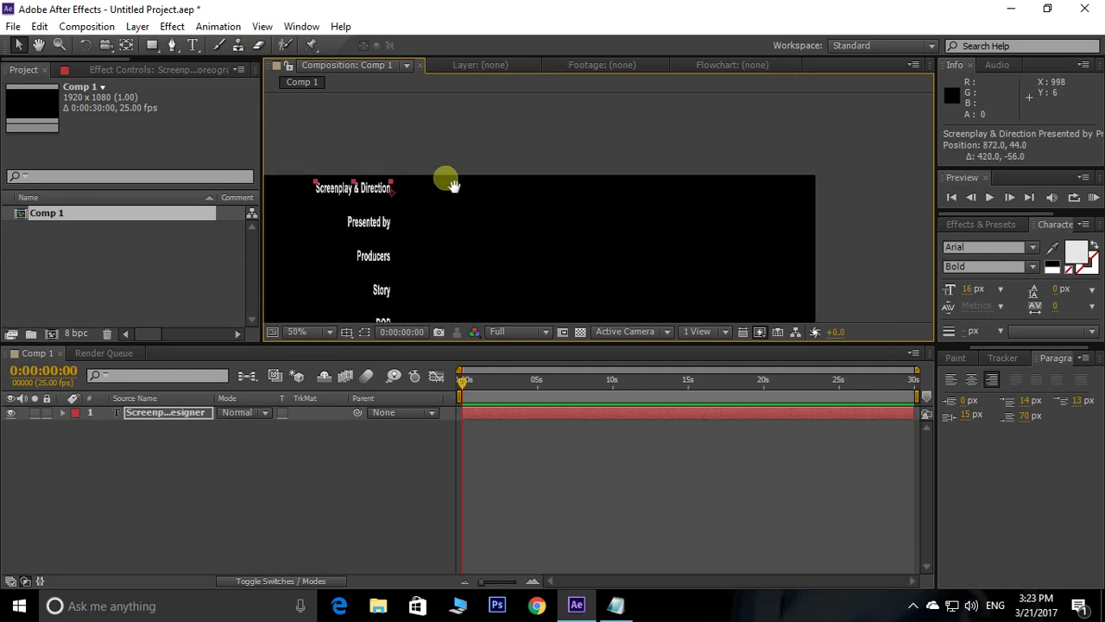
Step: Duplicate the job-title layer and nudge the copy right as a second column
key(ctrl+d)
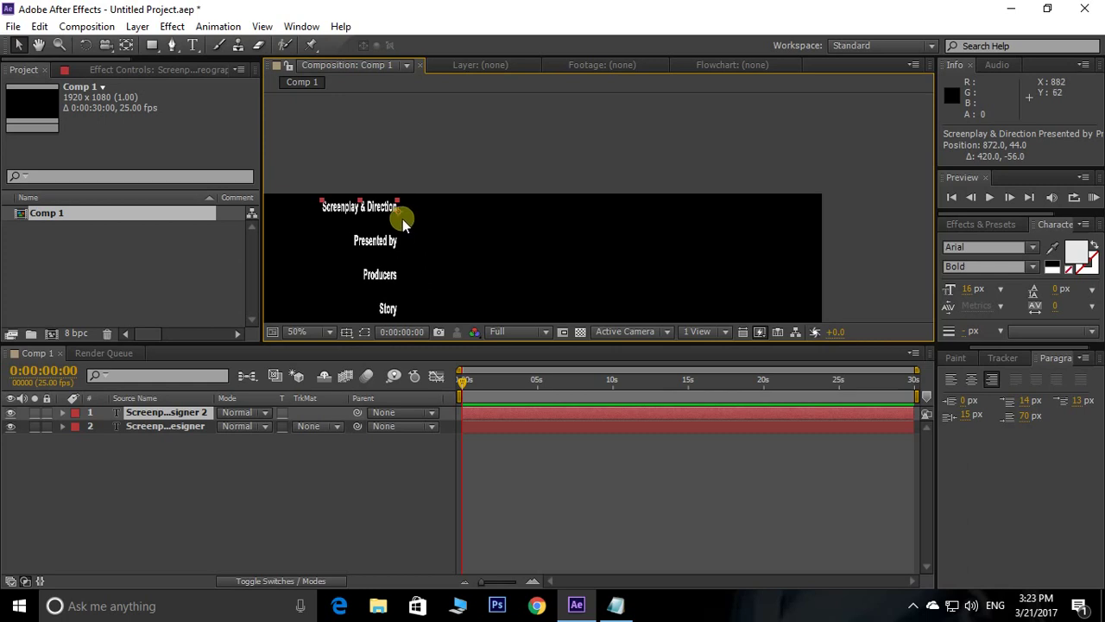
key(shift+Right)
key(shift+Right)
key(shift+Right)
key(shift+Right)
key(shift+Right)
key(shift+Right)
key(shift+Right)
key(shift+Right)
key(shift+Right)
key(shift+Right)
key(shift+Right)
key(shift+Right)
key(shift+Right)
key(shift+Right)
key(shift+Right)
key(shift+Right)
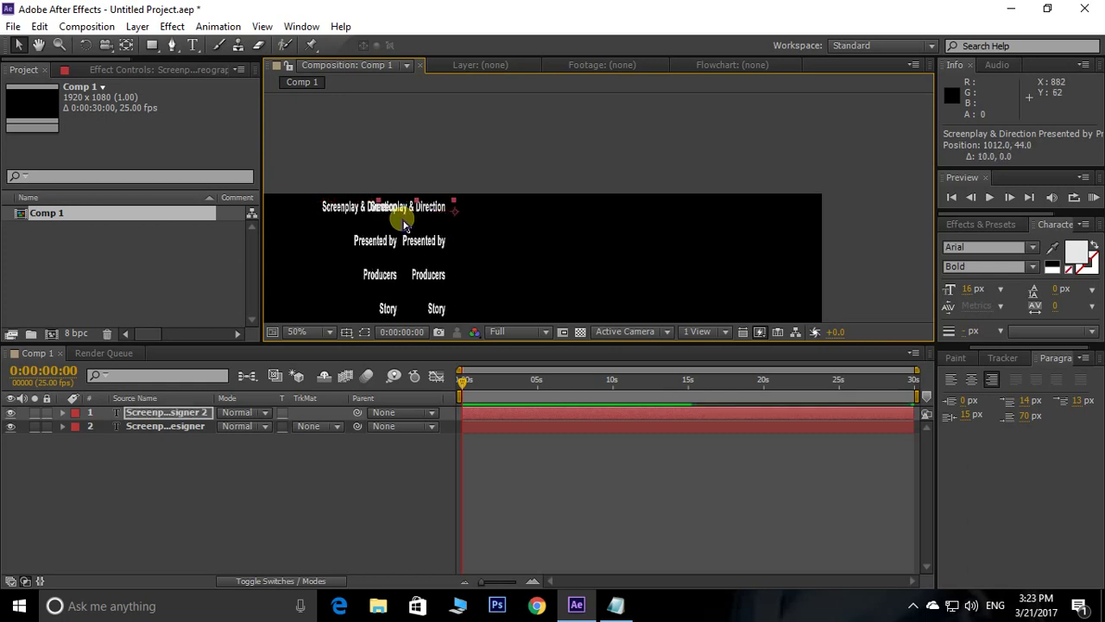
key(shift+Right)
key(shift+Right)
key(shift+Right)
key(shift+Right)
key(shift+Right)
key(shift+Right)
key(shift+Right)
key(shift+Right)
key(shift+Right)
key(shift+Right)
key(shift+Right)
key(shift+Right)
key(shift+Right)
key(shift+Right)
key(shift+Right)
key(shift+Right)
key(shift+Right)
key(shift+Right)
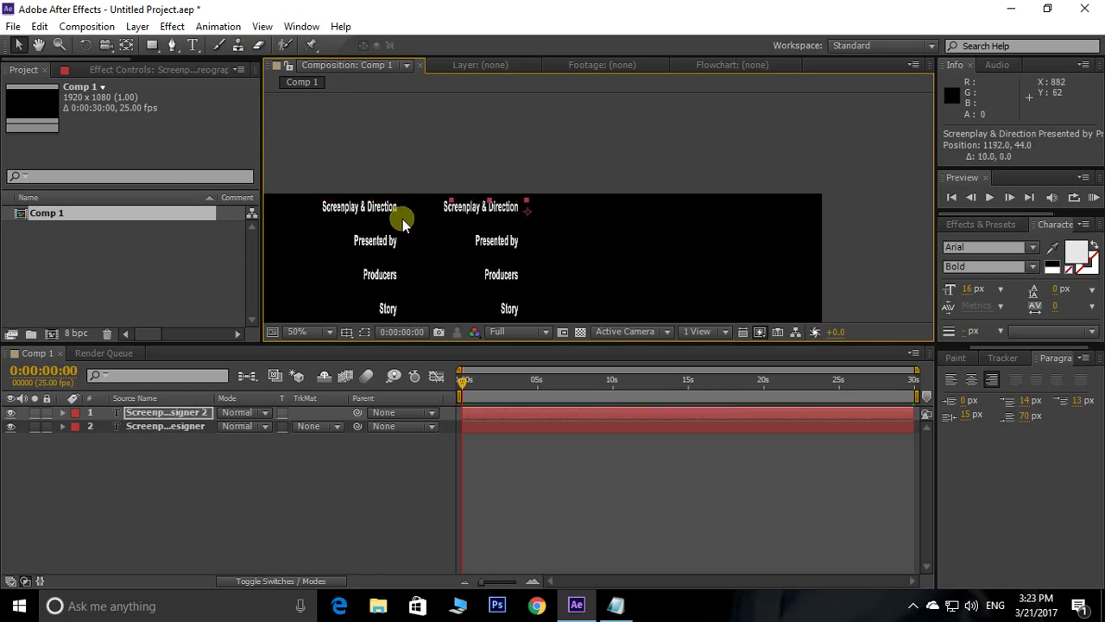
Step: Copy the column of crew names from the credits file in Notepad
click(618, 609)
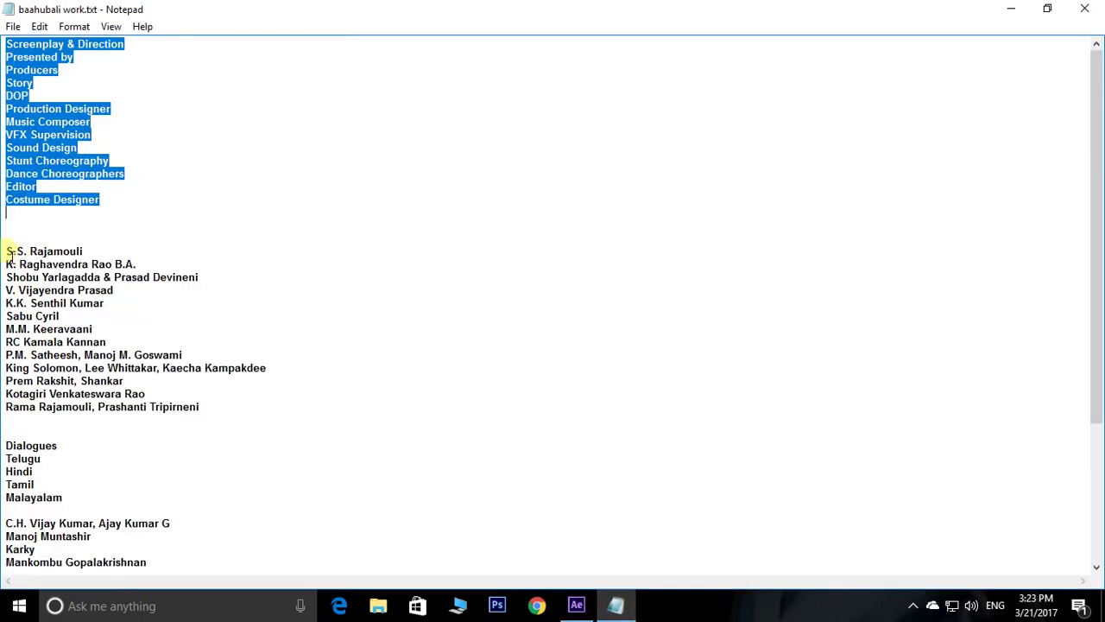
drag(7, 252, 212, 410)
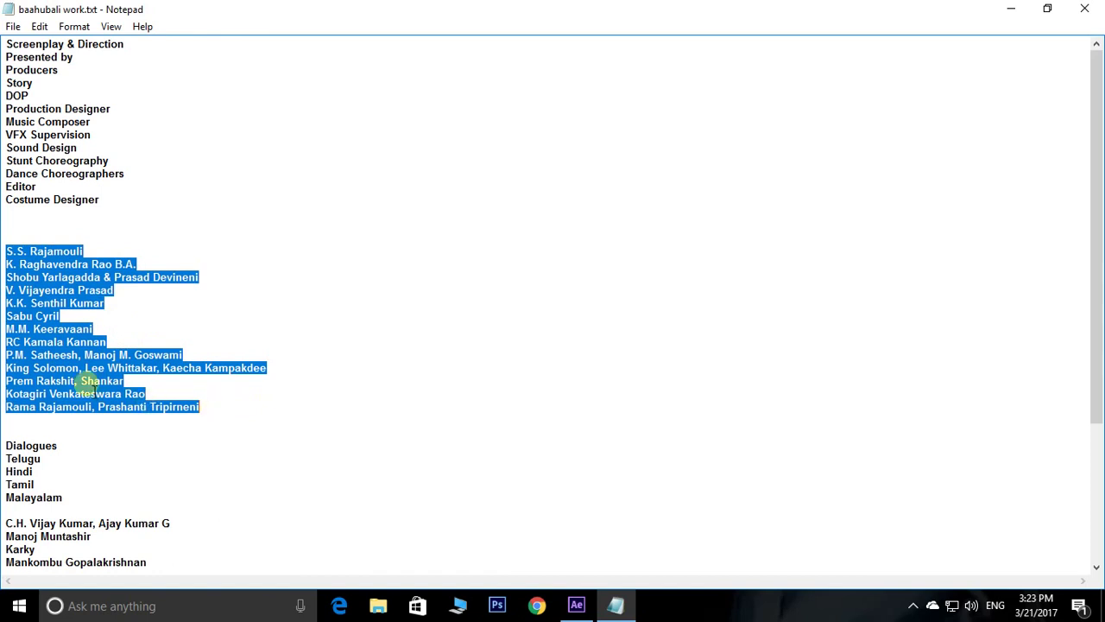
right_click(87, 386)
click(127, 213)
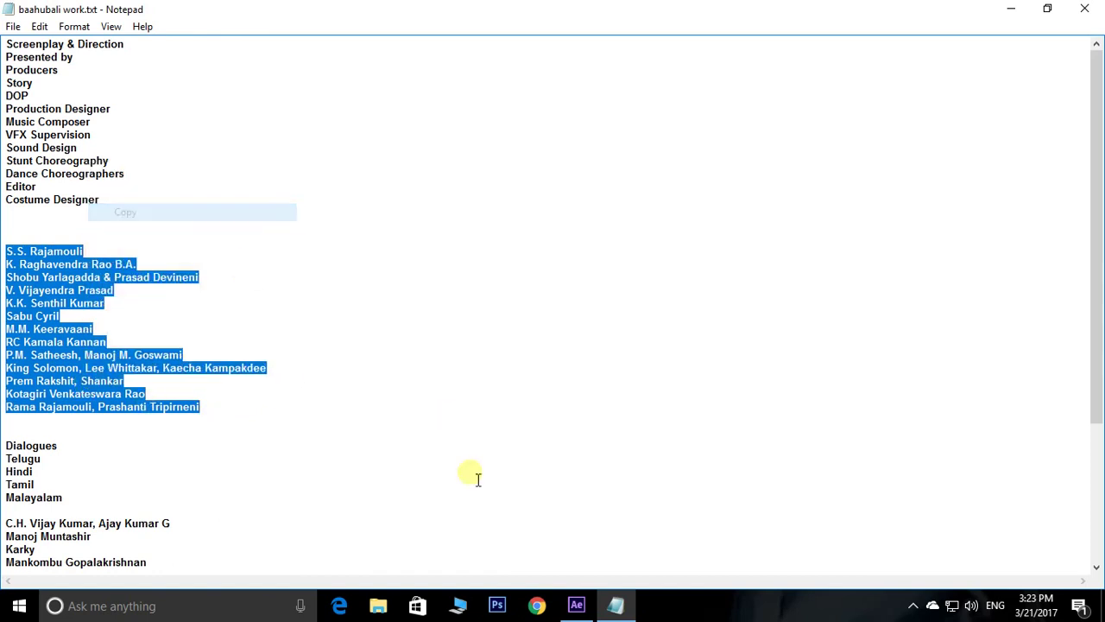
Step: Replace the duplicate's text with the crew names, shift it slightly left and left-align it
click(575, 605)
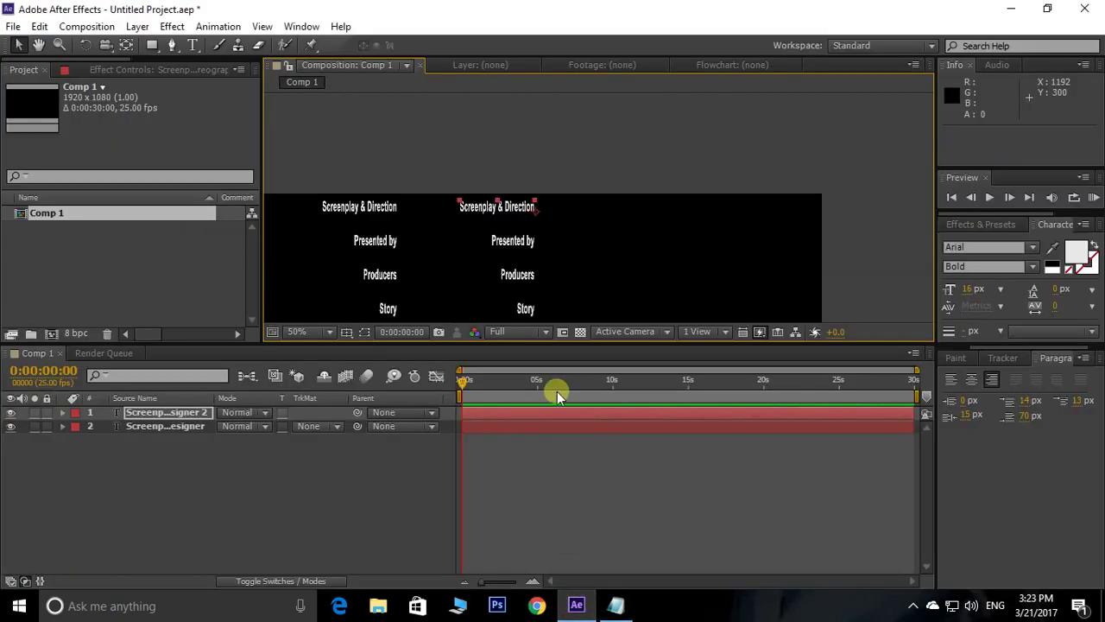
double_click(491, 205)
right_click(473, 207)
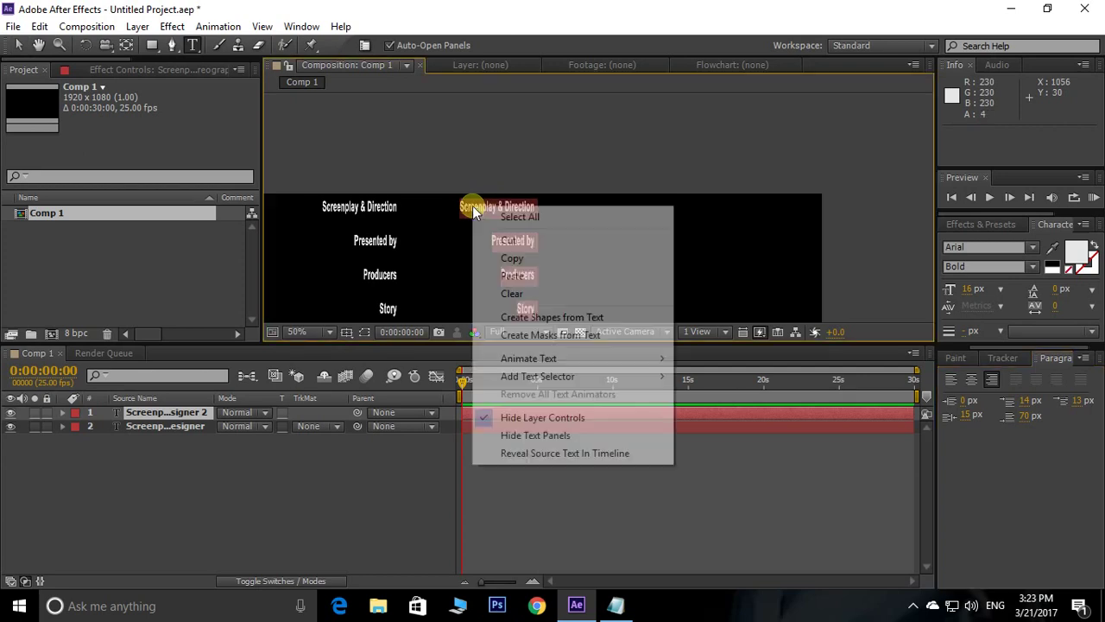
click(521, 277)
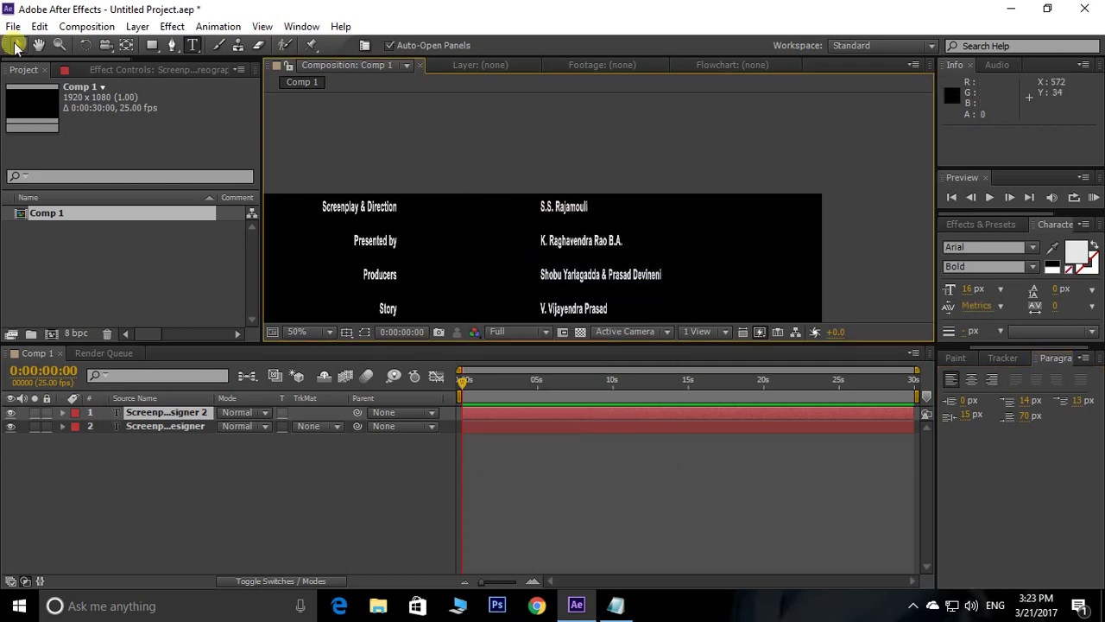
click(18, 44)
scroll(673, 234, down, 5)
scroll(599, 129, up, 4)
scroll(634, 288, down, 1)
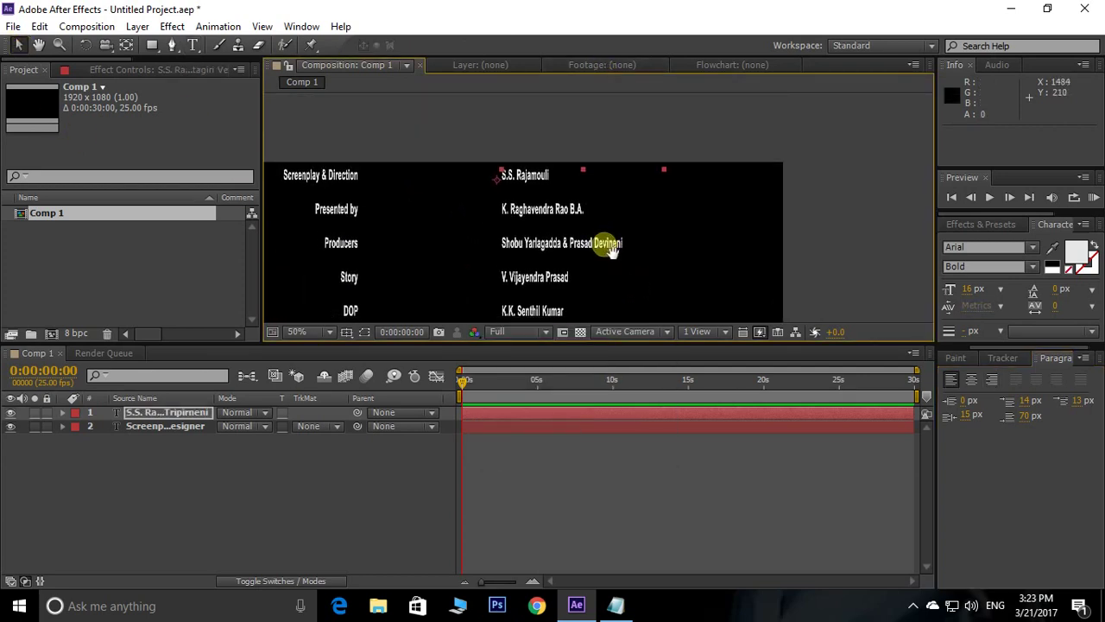
drag(531, 244, 494, 242)
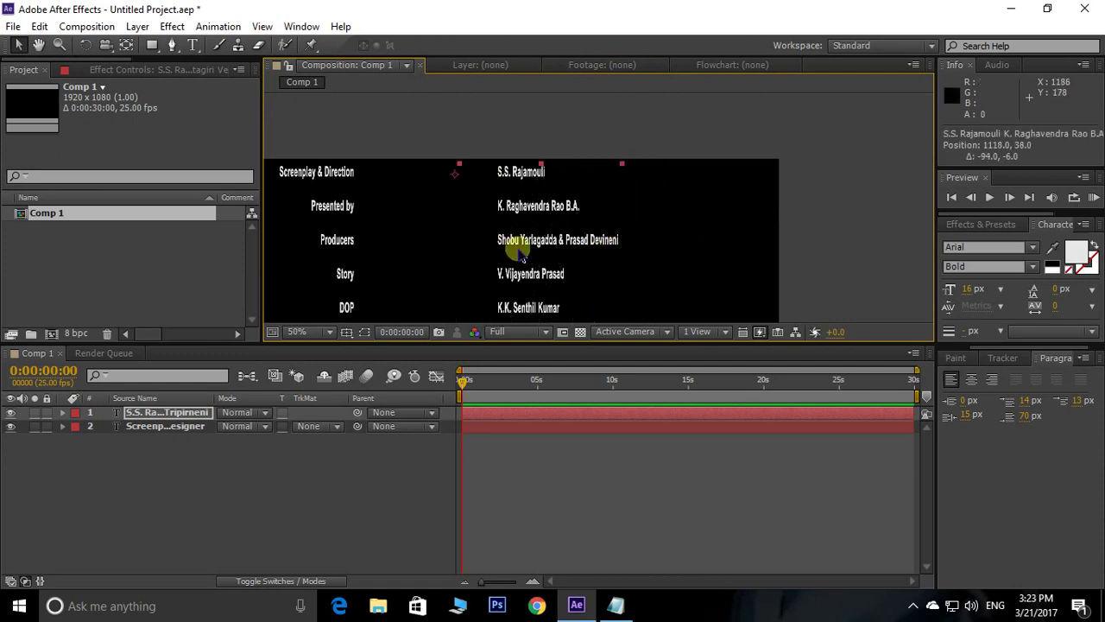
click(951, 378)
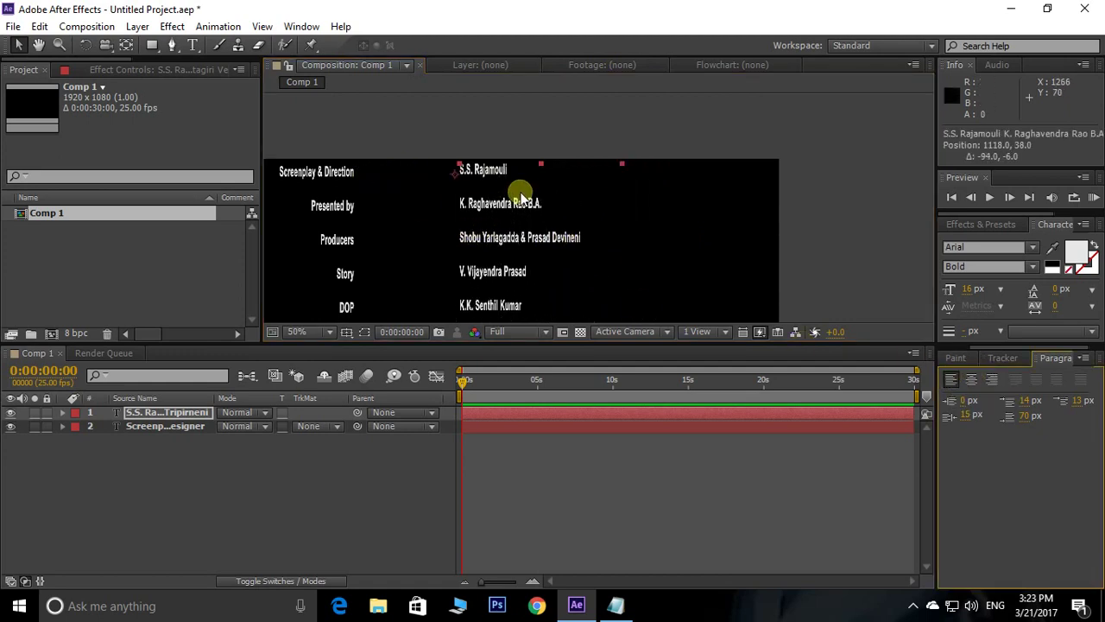
Step: Shift the job-title layer right toward the names and duplicate it again
scroll(542, 136, down, 2)
scroll(584, 123, down, 2)
scroll(318, 210, up, 4)
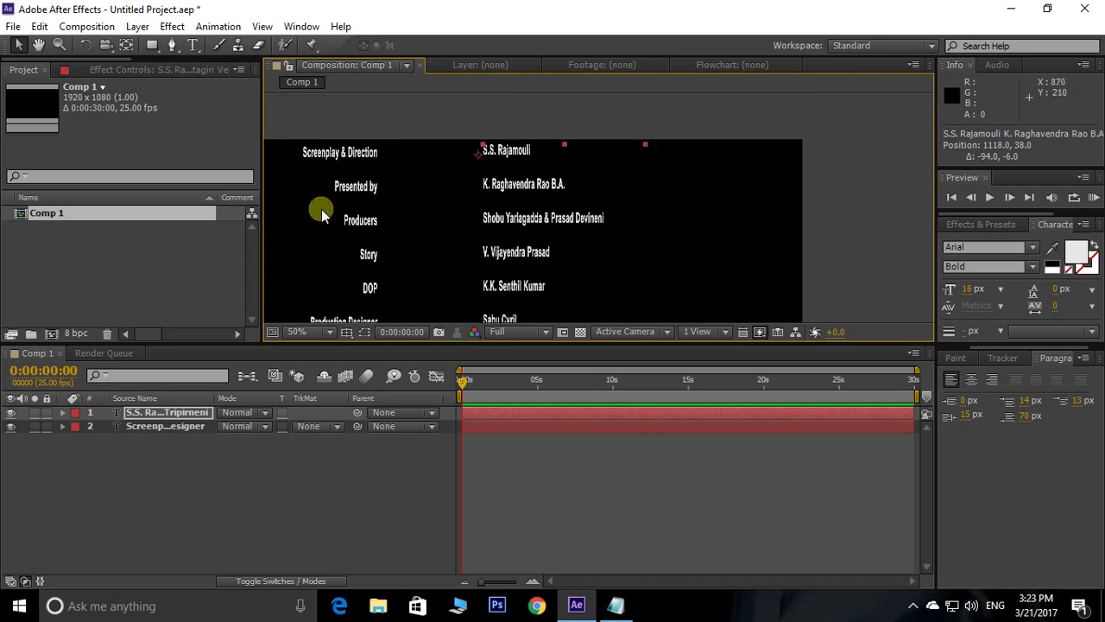
drag(336, 156, 381, 155)
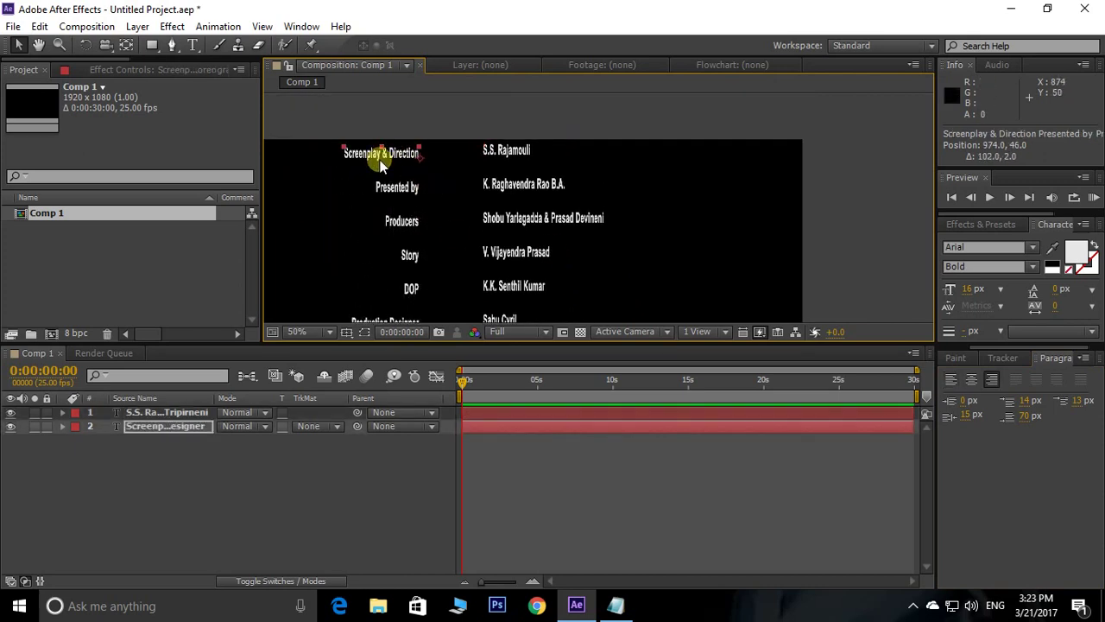
key(Up)
key(Up)
key(Up)
key(Up)
key(Up)
key(Up)
key(Up)
key(Up)
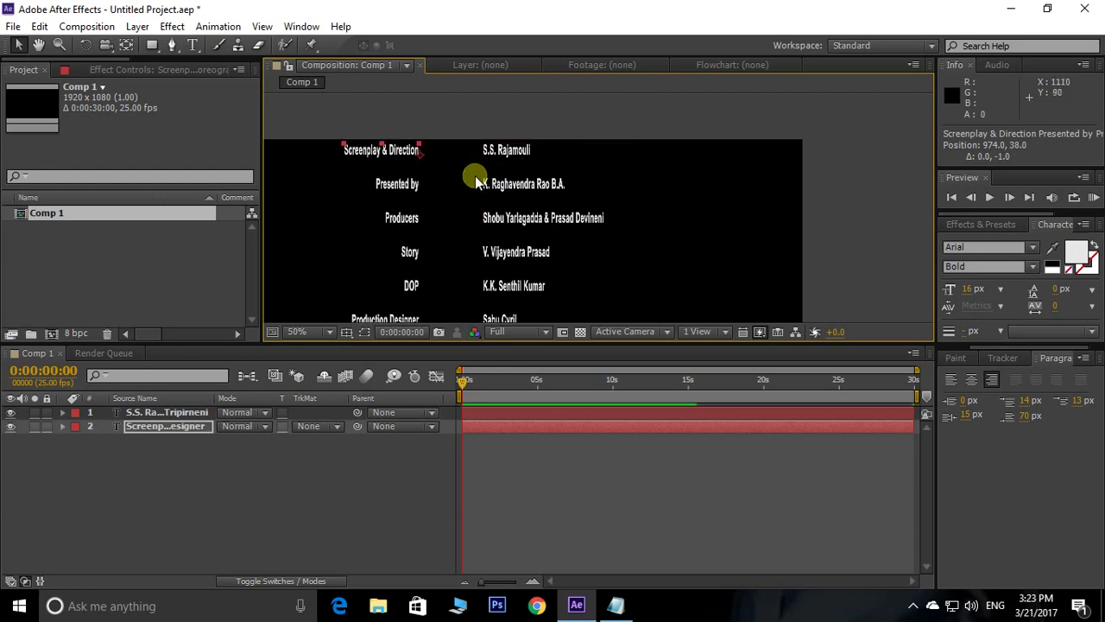
key(Down)
key(Down)
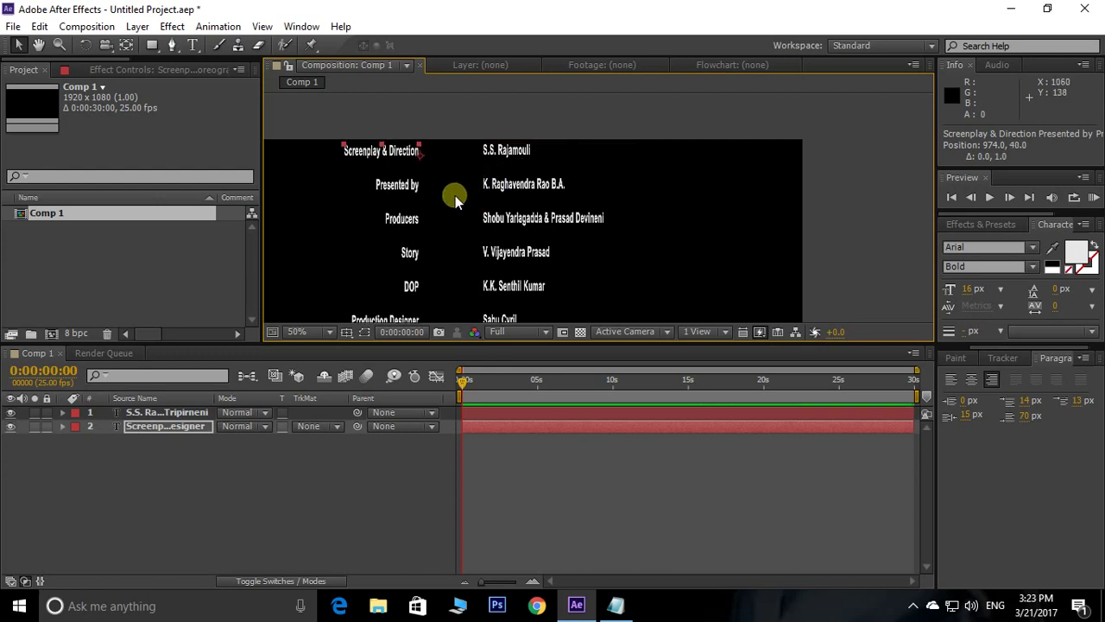
key(ctrl+d)
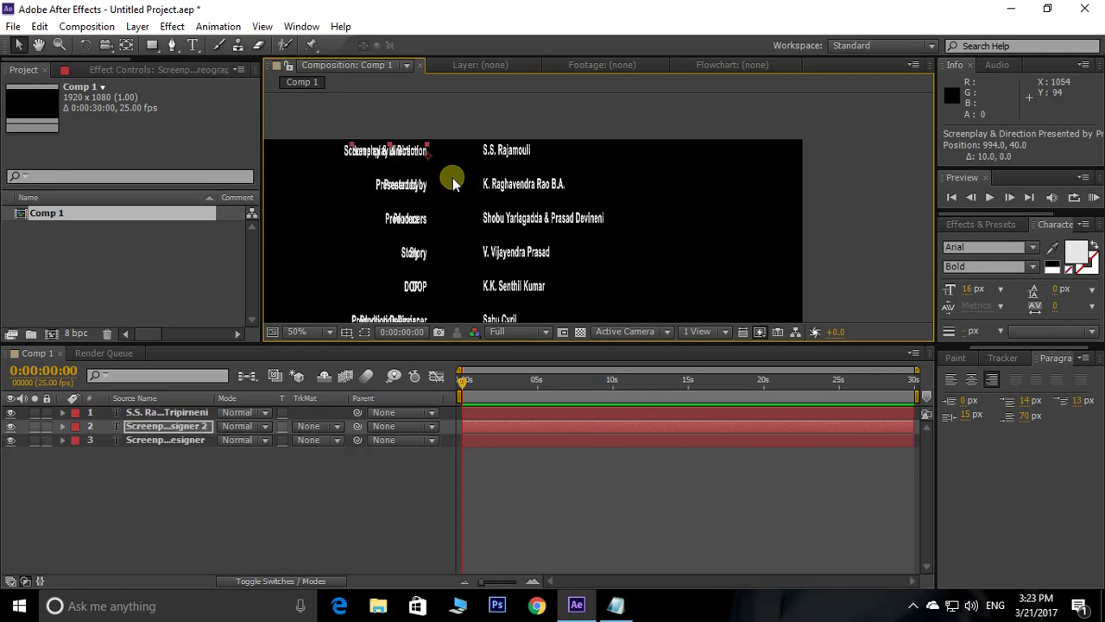
Step: Nudge the new job-title copy right and copy the column of colons from Notepad
key(shift+Right)
key(shift+Right)
key(shift+Right)
key(shift+Right)
key(shift+Right)
key(shift+Right)
key(shift+Right)
key(shift+Right)
key(shift+Right)
key(shift+Right)
key(shift+Right)
key(shift+Right)
key(shift+Right)
key(shift+Right)
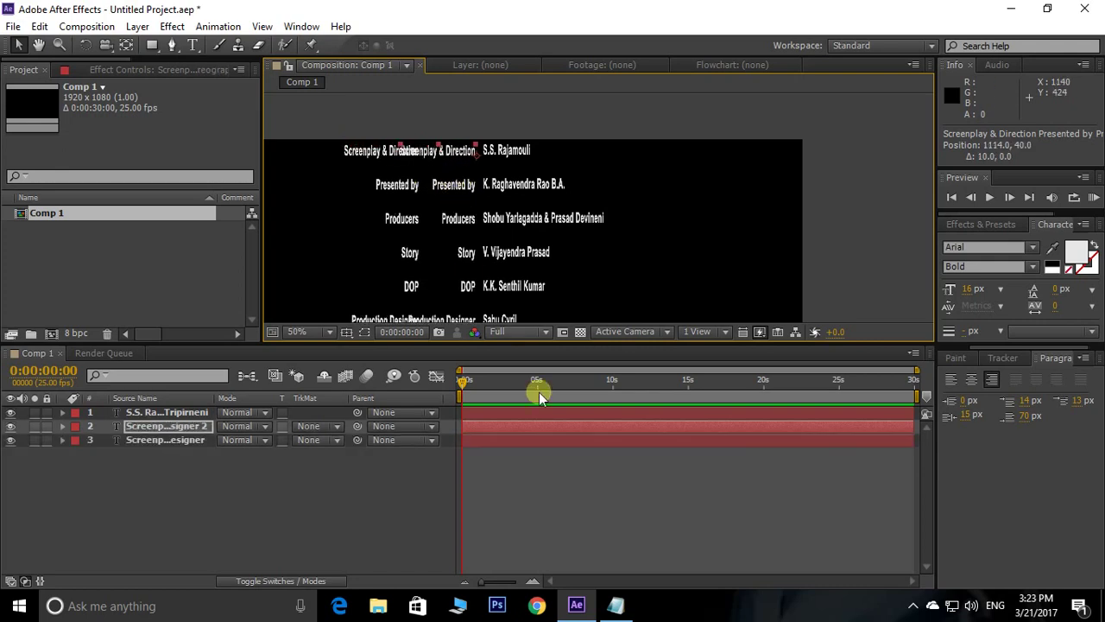
click(615, 605)
scroll(123, 319, down, 5)
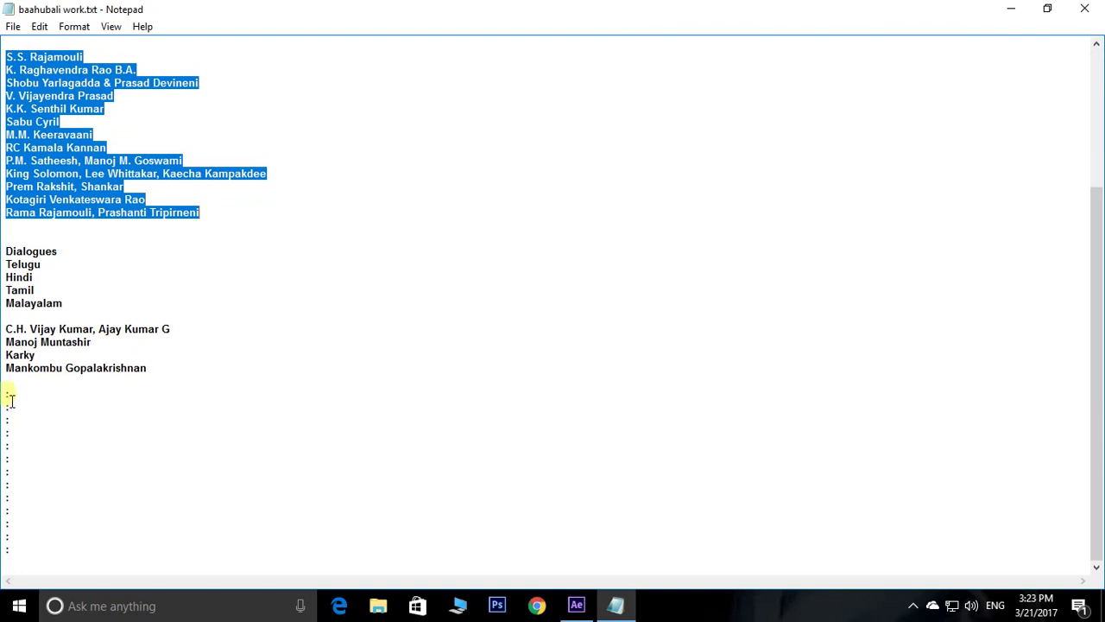
drag(11, 399, 26, 547)
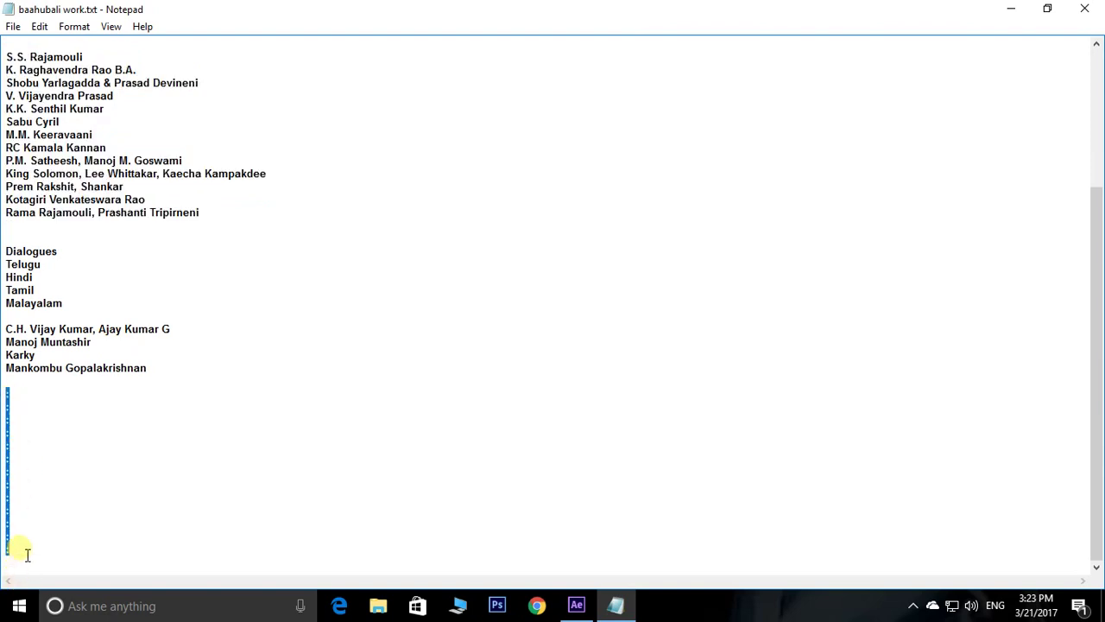
right_click(3, 493)
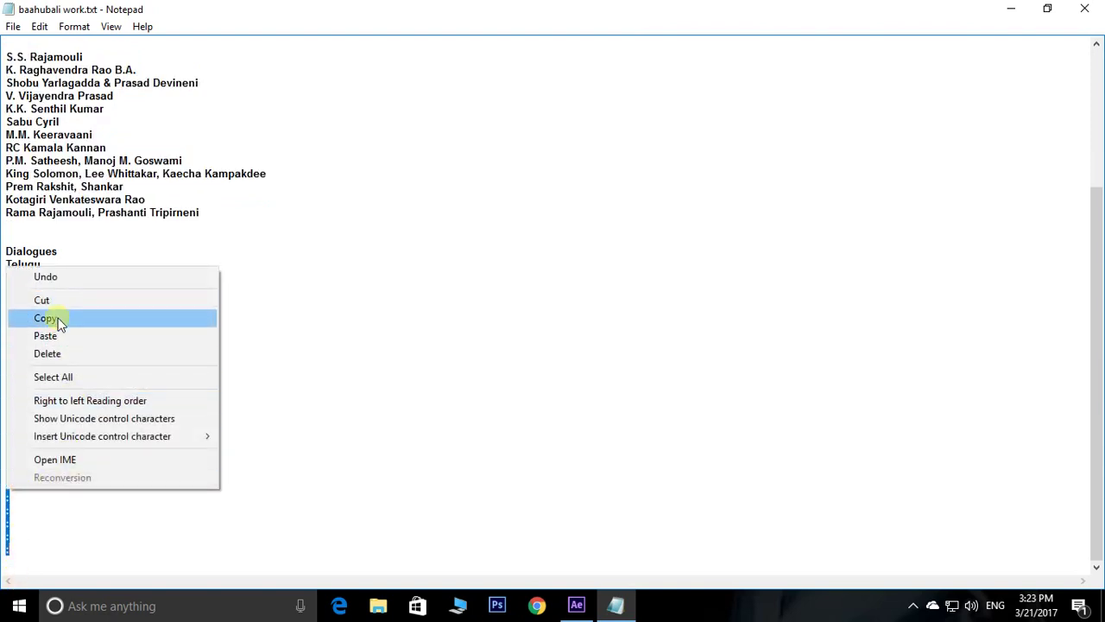
click(61, 315)
Step: Paste the colons into the copy and nudge it left between job titles and names
click(577, 605)
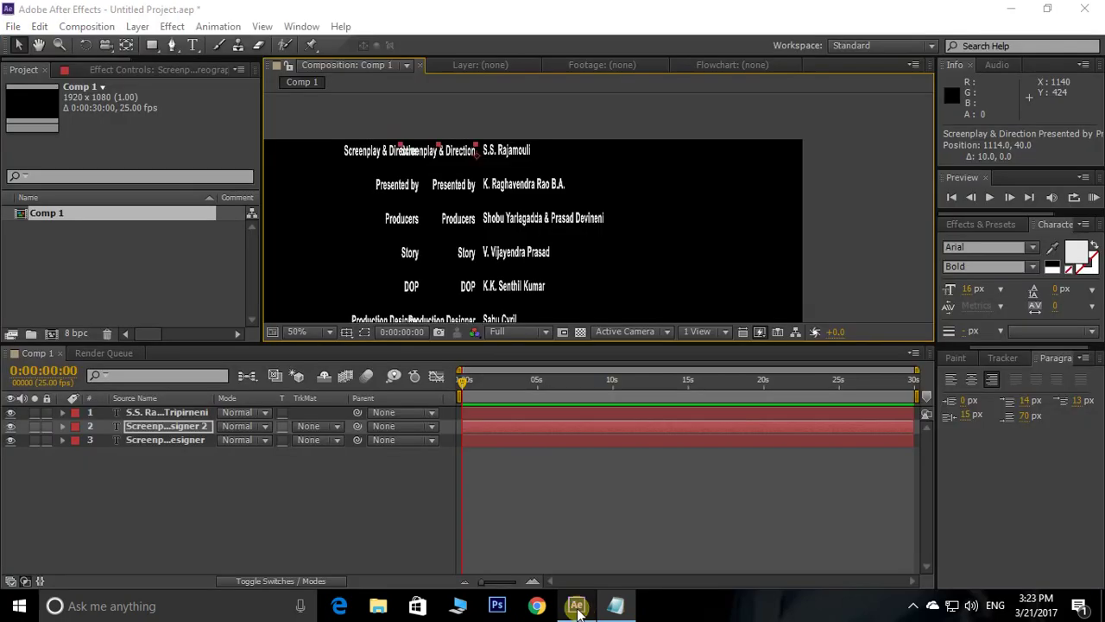
right_click(453, 184)
click(481, 249)
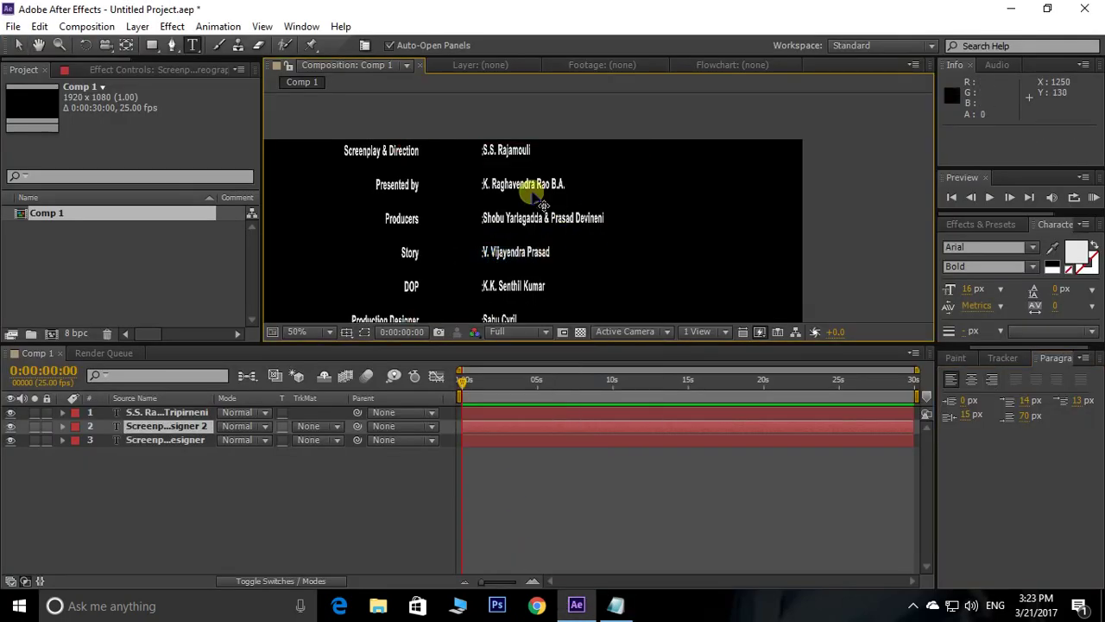
click(18, 45)
key(shift+Left)
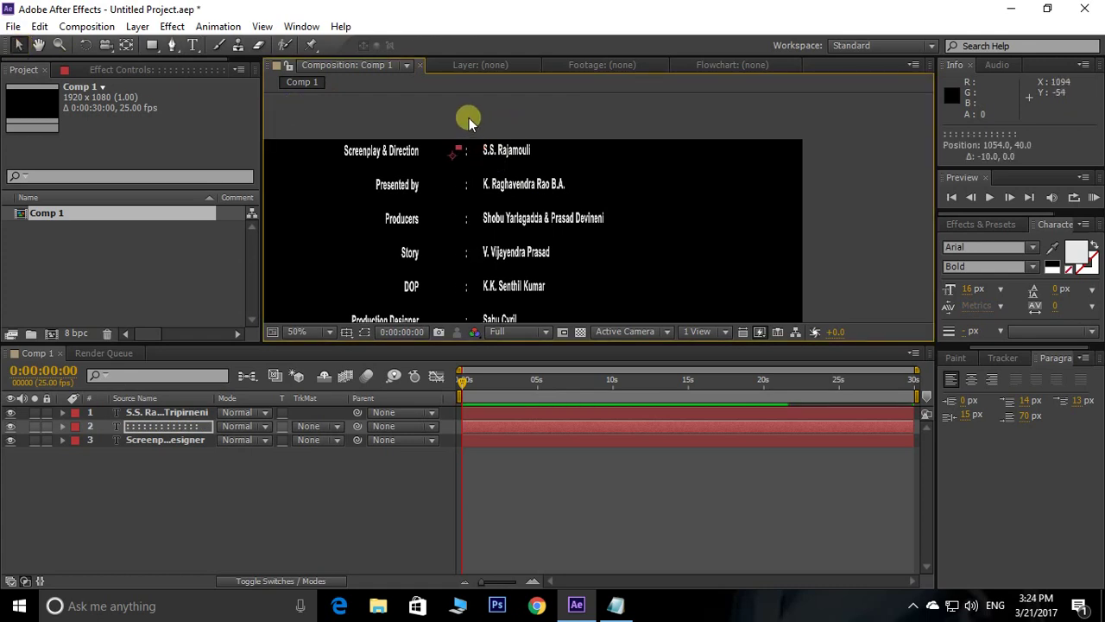
scroll(634, 222, down, 1)
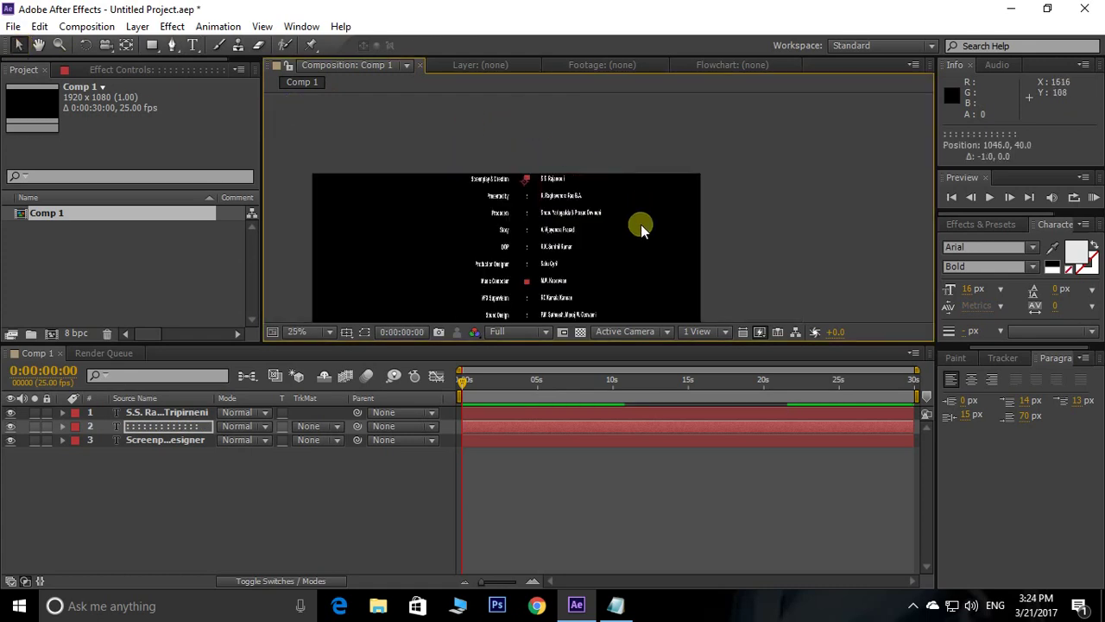
drag(636, 222, 432, 227)
scroll(451, 178, up, 1)
drag(452, 178, 519, 263)
Step: Colour the job titles golden orange (D09300) and move them slightly up and left
click(432, 184)
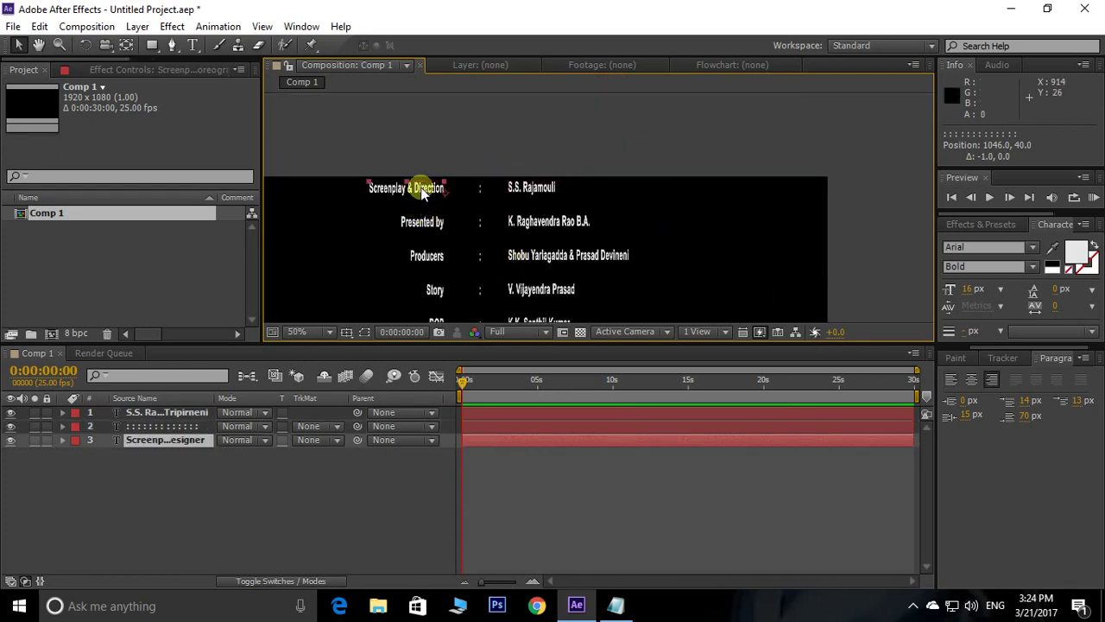
click(1076, 251)
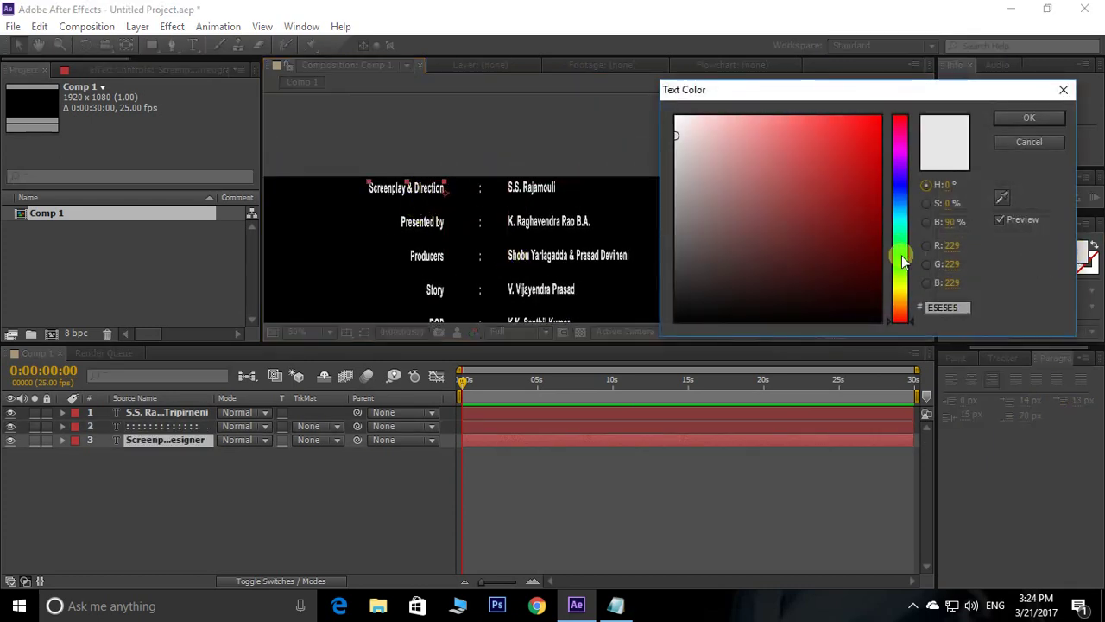
drag(903, 253, 908, 299)
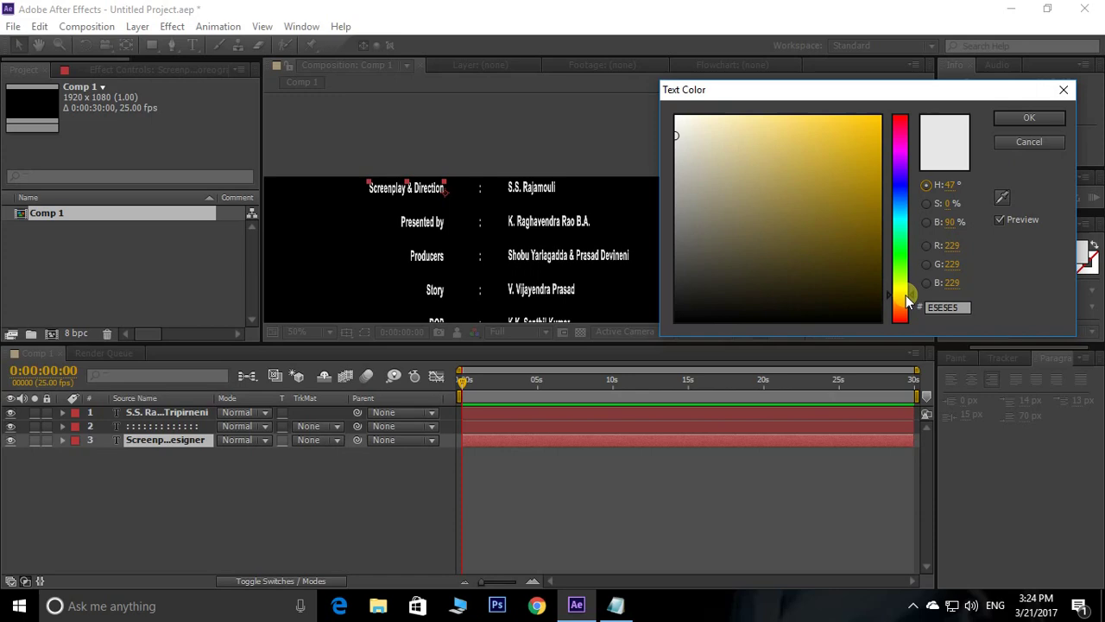
click(889, 159)
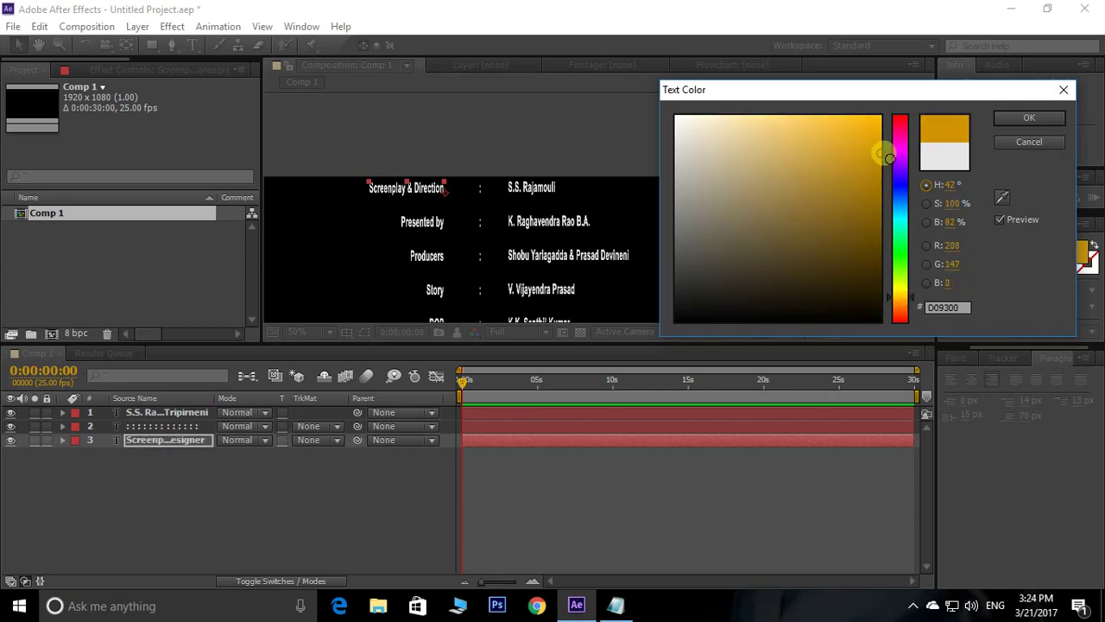
click(1035, 118)
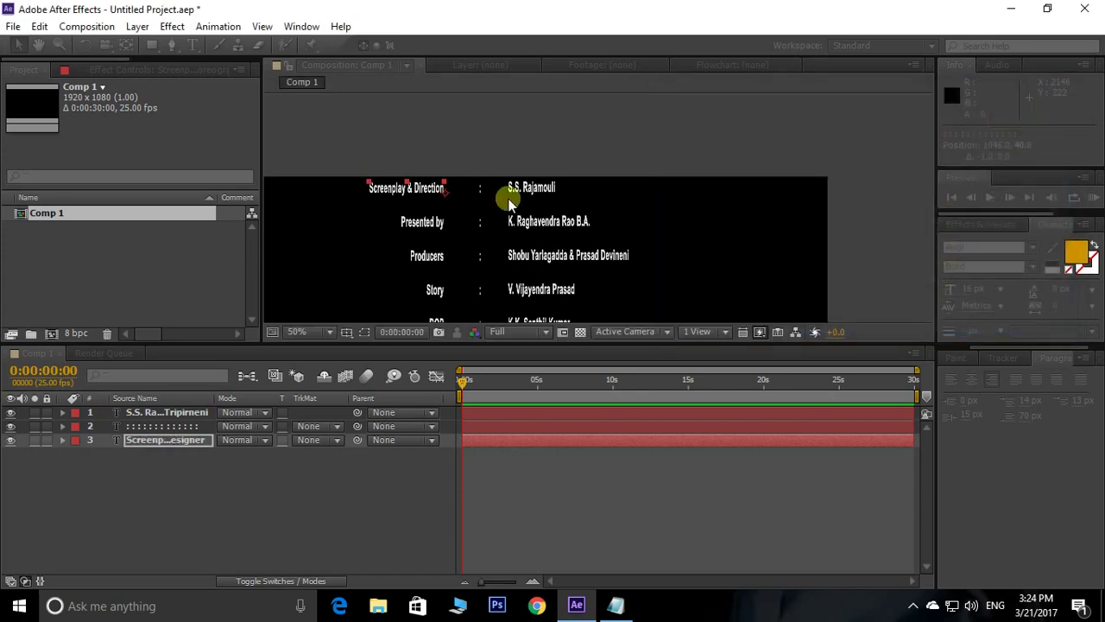
mouse_move(484, 215)
mouse_down()
mouse_move(478, 115)
mouse_move(485, 199)
mouse_up()
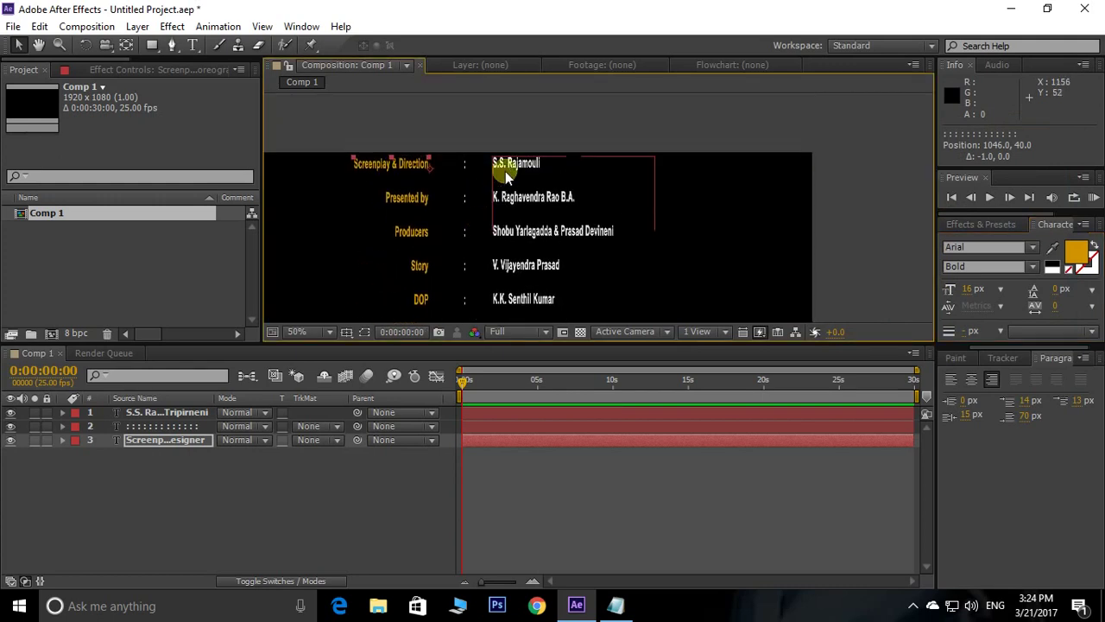
Step: Tint the crew names a slightly darker off-white (DDDDDD)
click(505, 171)
click(1076, 250)
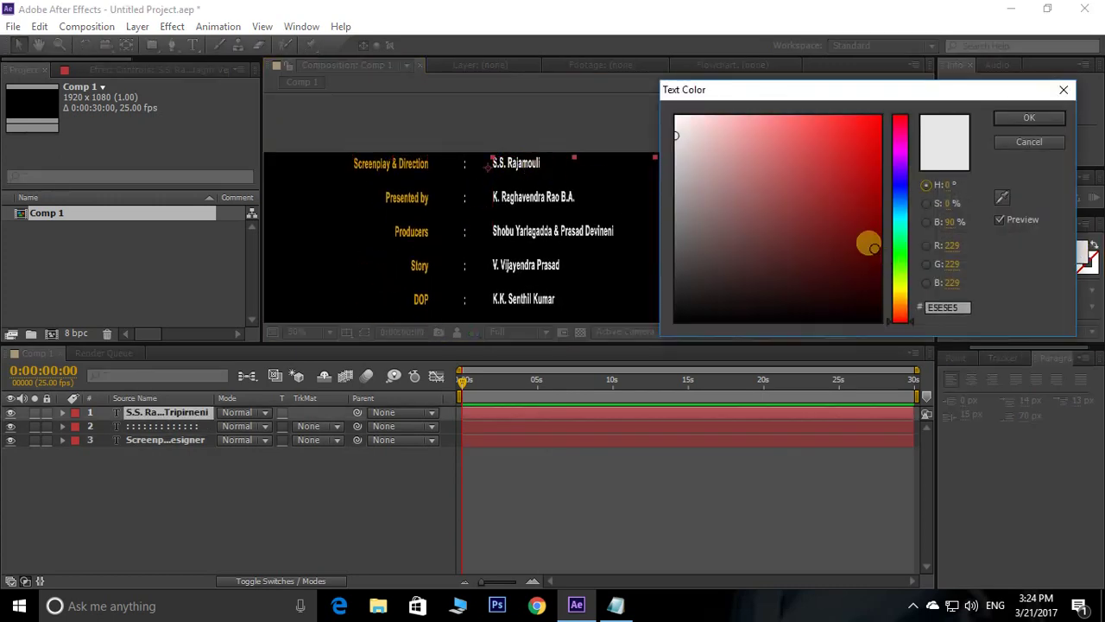
drag(683, 144, 680, 141)
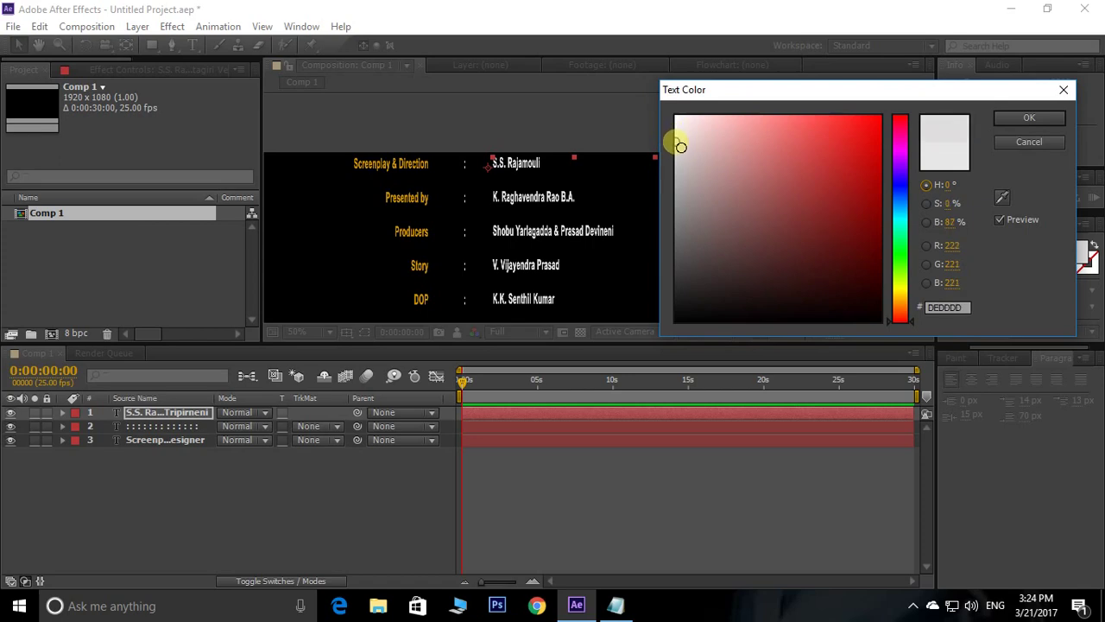
click(1040, 118)
drag(606, 277, 594, 164)
scroll(613, 207, down, 1)
Step: Fine-tune the three credit columns horizontally, then shift the job titles a pixel right
scroll(620, 209, down, 1)
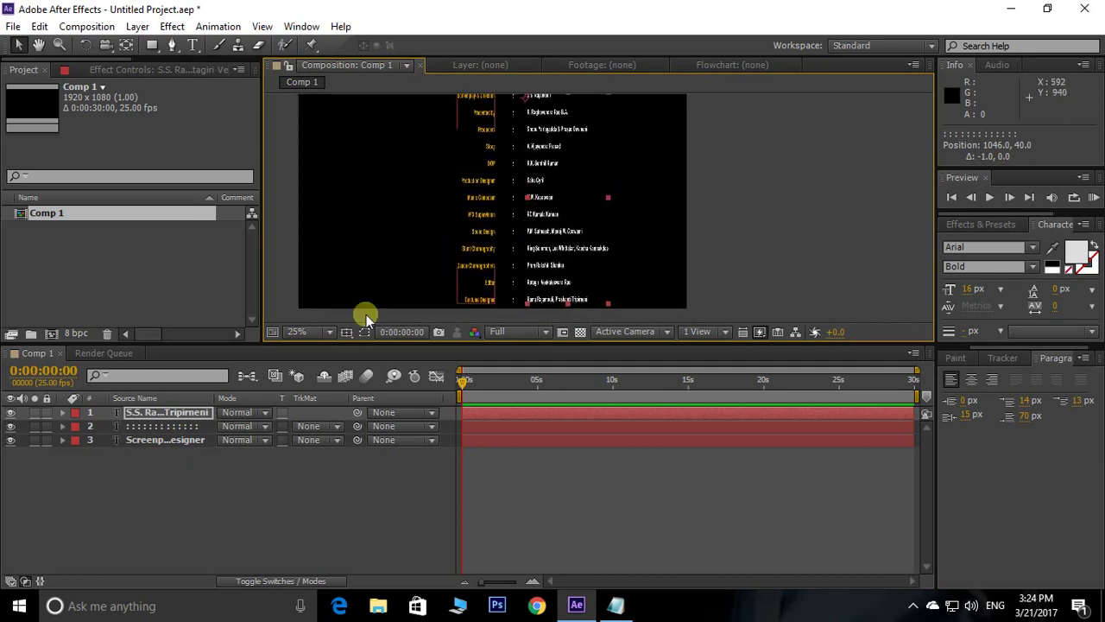
drag(150, 483, 192, 404)
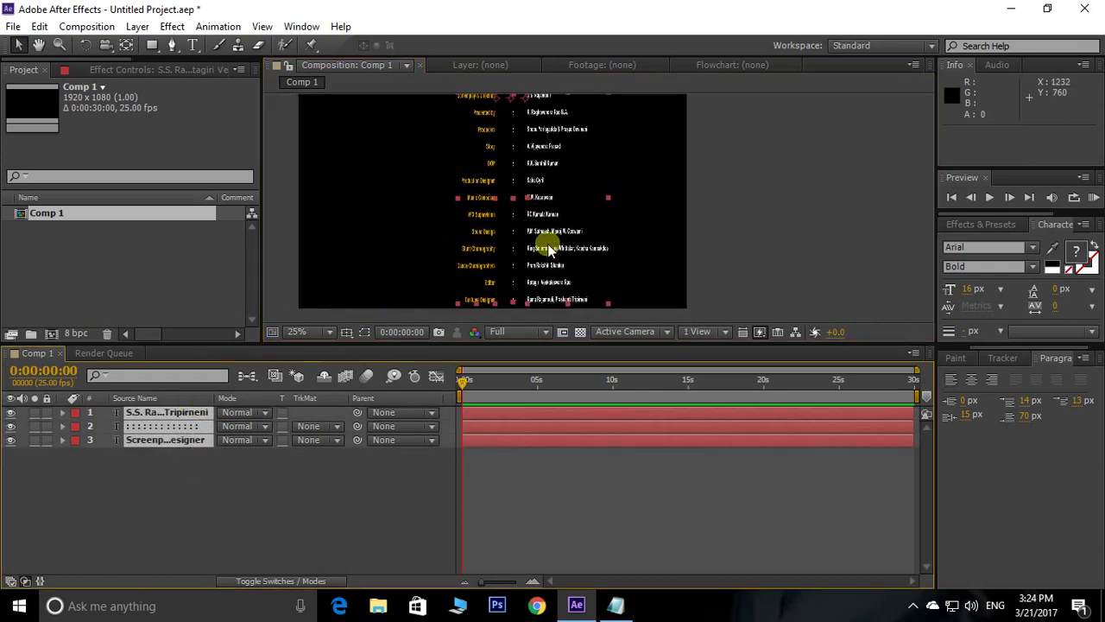
click(549, 246)
key(shift+Left)
key(shift+Left)
key(shift+Left)
key(shift+Left)
key(shift+Left)
key(shift+Left)
key(shift+Left)
key(shift+Left)
key(shift+Left)
key(shift+Left)
key(shift+Left)
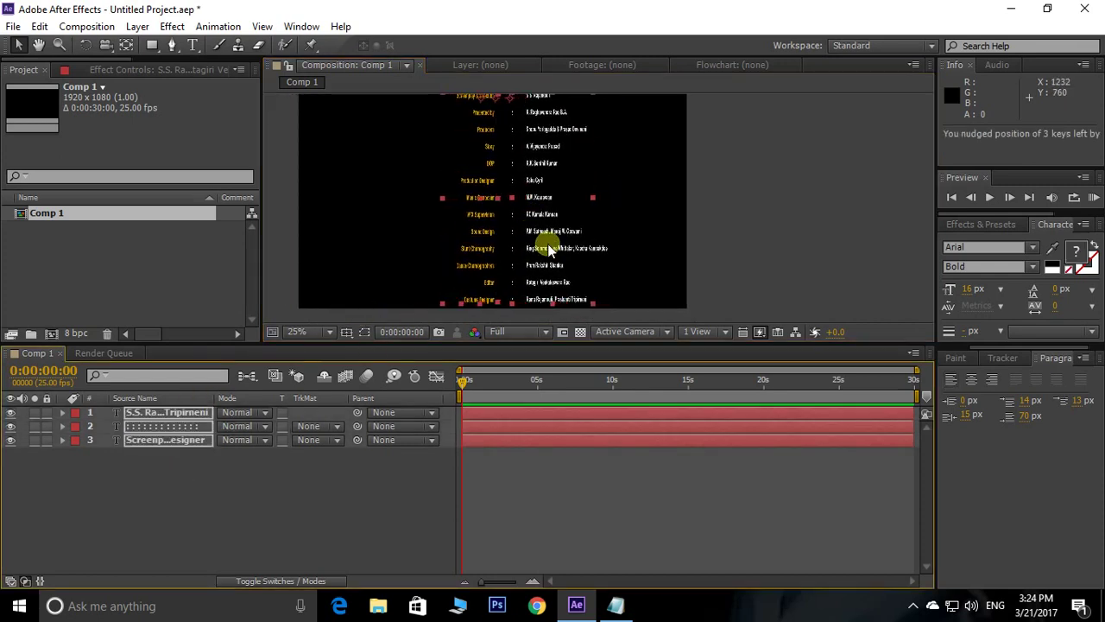
key(shift+Left)
key(shift+Left)
key(shift+Left)
key(shift+Left)
key(shift+Left)
key(shift+Left)
key(shift+Left)
key(shift+Left)
key(shift+Left)
key(shift+Left)
key(shift+Left)
key(shift+Left)
key(shift+Left)
key(shift+Left)
key(shift+Left)
key(shift+Left)
key(shift+Left)
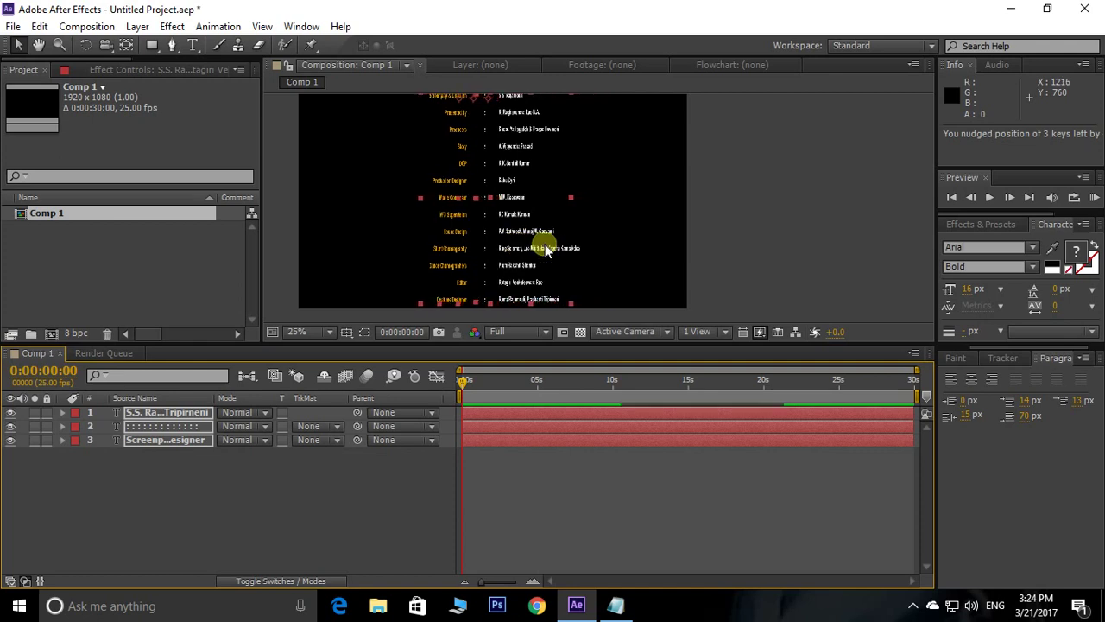
key(shift+Right)
key(shift+Right)
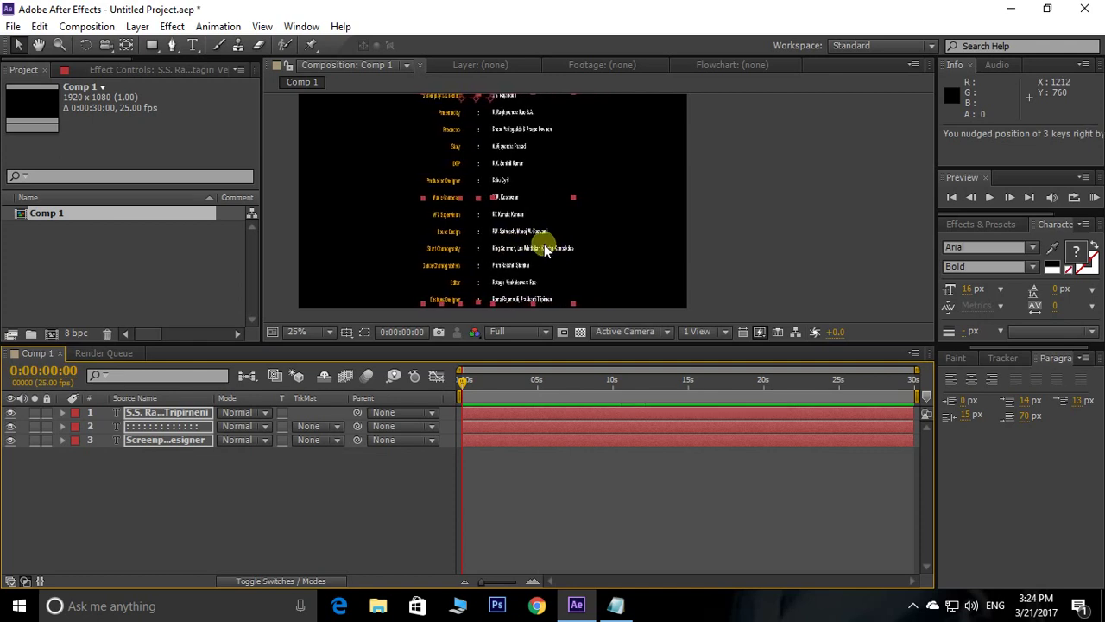
key(shift+Right)
click(763, 201)
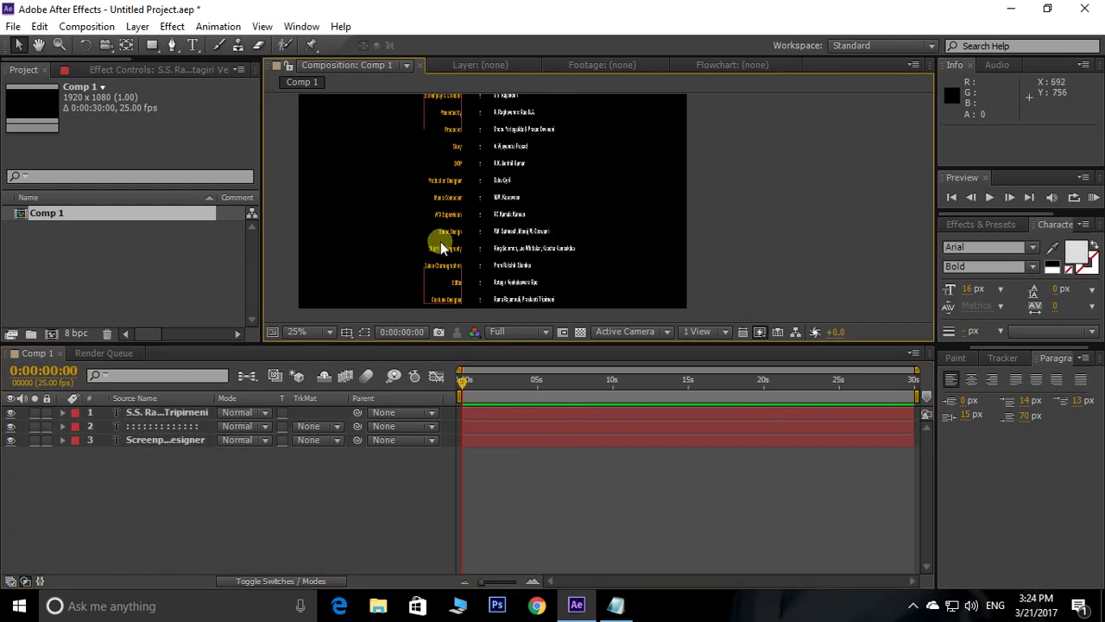
click(446, 238)
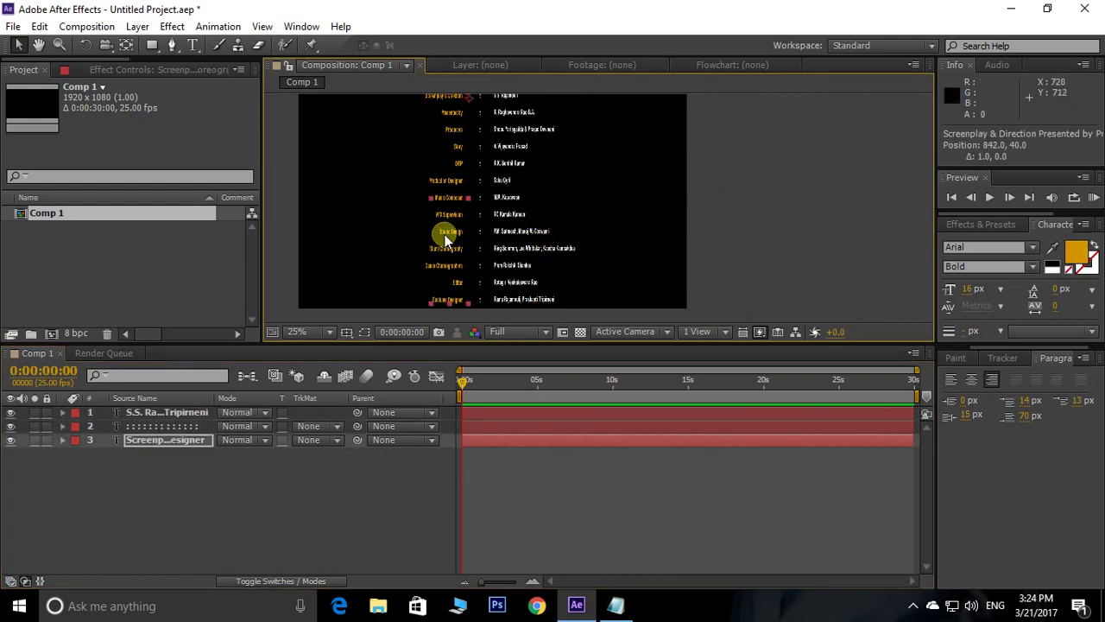
drag(446, 238, 509, 235)
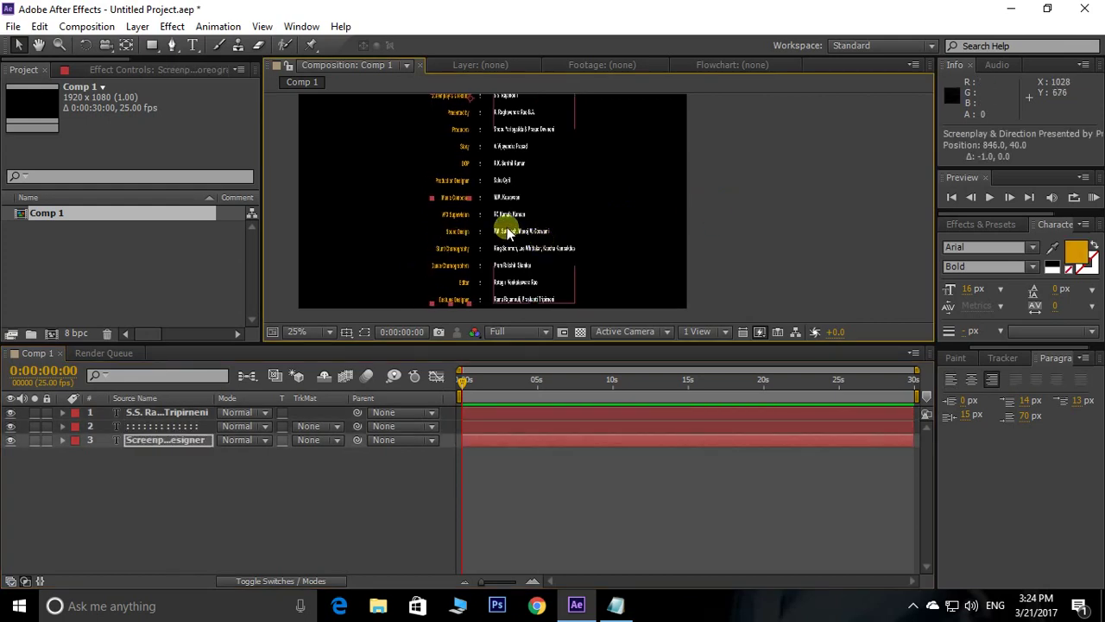
click(673, 227)
Step: Move all three credit layers up until the last credits sit near the frame's top
key(comma)
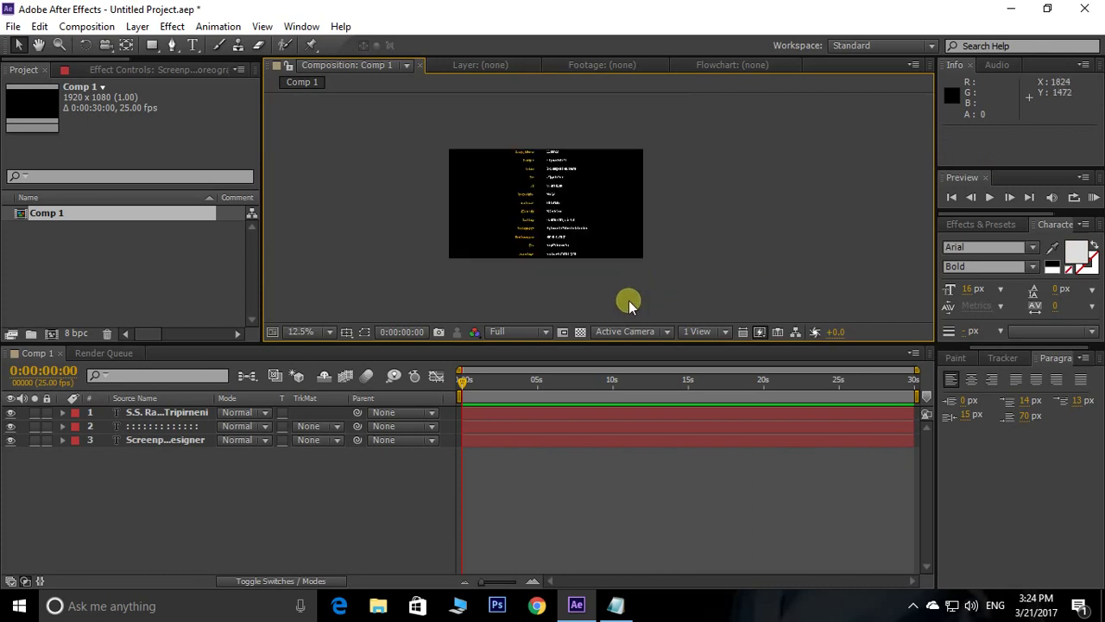
drag(445, 287, 657, 125)
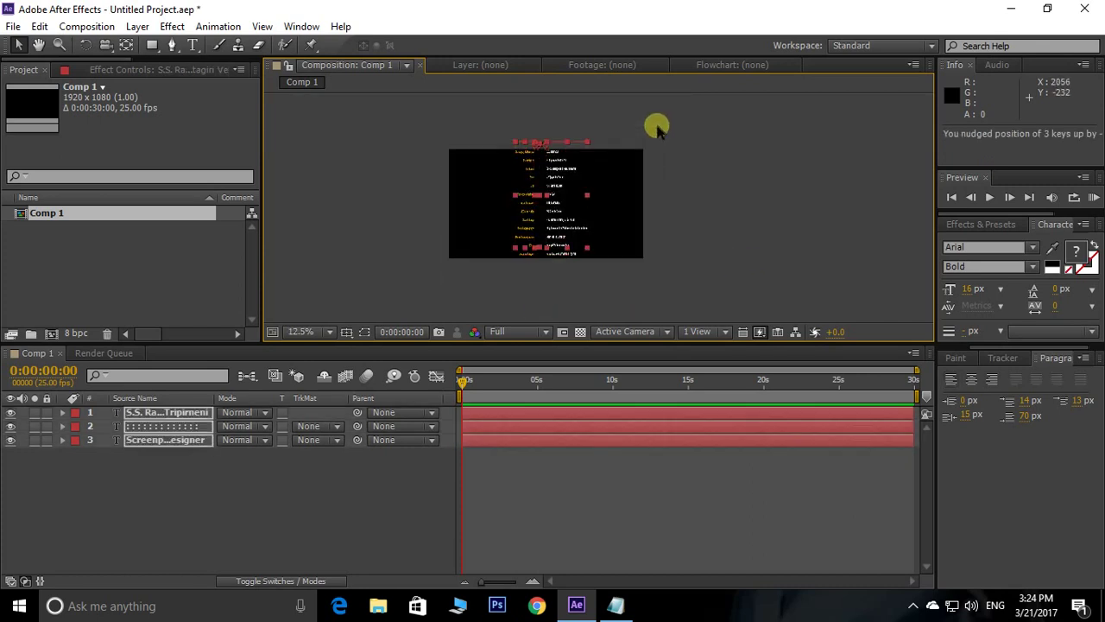
key(shift+Up)
key(shift+Up)
key(shift+Up)
key(shift+Up)
key(shift+Up)
key(shift+Up)
key(shift+Up)
key(shift+Up)
key(shift+Up)
key(shift+Up)
key(shift+Up)
key(shift+Up)
key(shift+Up)
key(shift+Up)
key(shift+Up)
key(shift+Up)
key(shift+Up)
key(shift+Up)
key(shift+Up)
key(shift+Up)
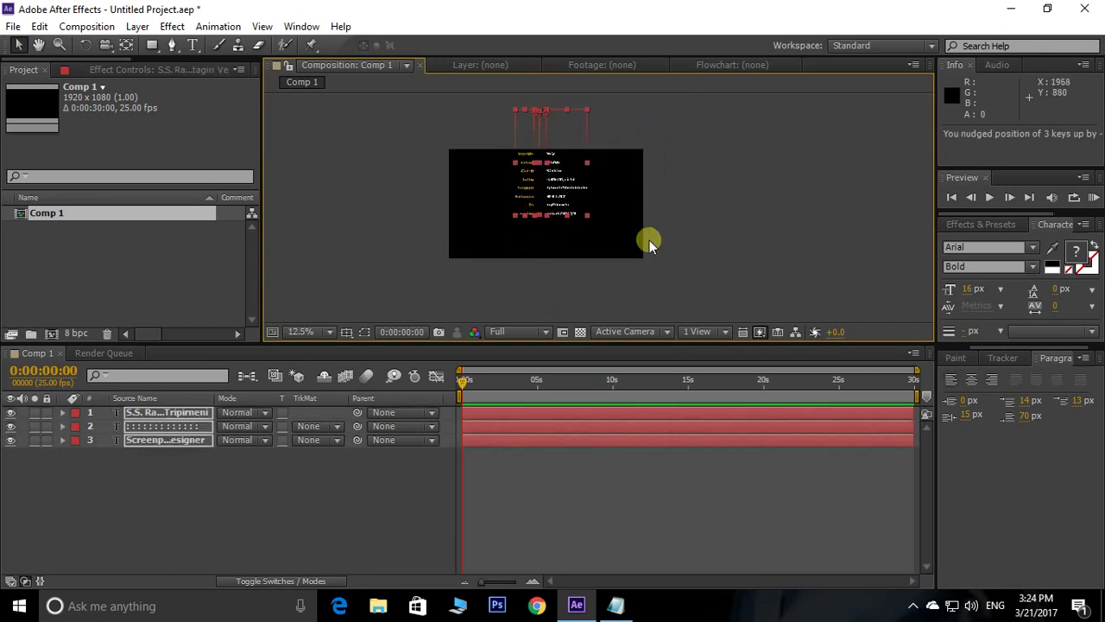
key(shift+Up)
key(shift+Up)
key(shift+Up)
key(shift+Up)
key(shift+Up)
key(shift+Up)
key(shift+Up)
key(shift+Up)
key(shift+Up)
key(shift+Up)
key(shift+Up)
key(shift+Up)
key(shift+Up)
key(shift+Up)
key(shift+Up)
key(shift+Up)
key(shift+Up)
key(shift+Up)
key(shift+Up)
key(shift+Up)
key(period)
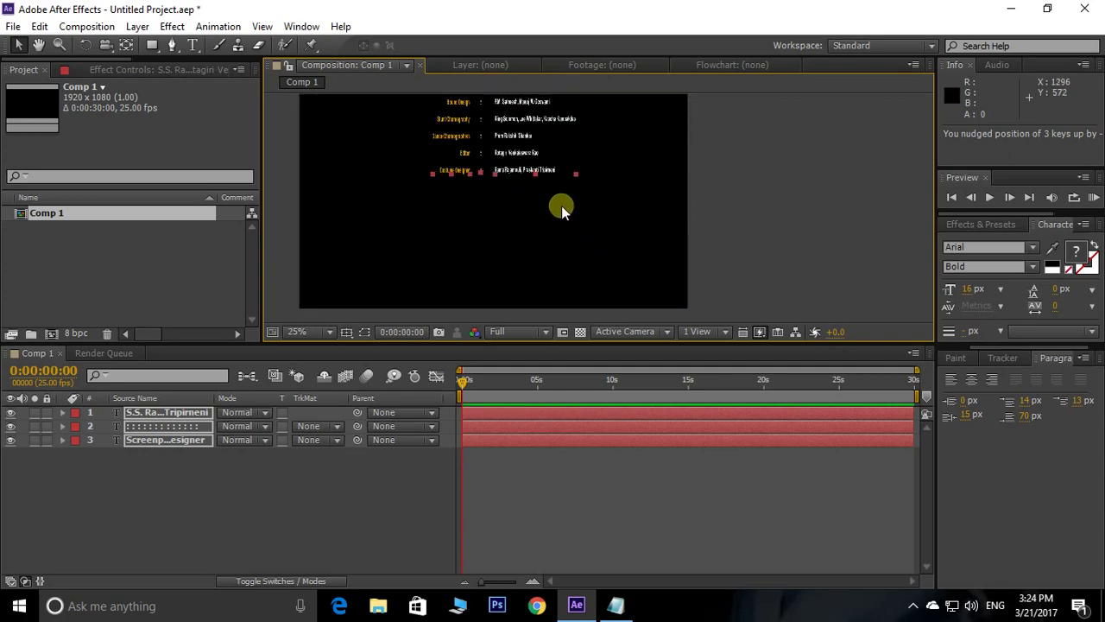
drag(561, 206, 507, 210)
Step: Copy the word 'Dialogues' from the credits file in Notepad
click(787, 199)
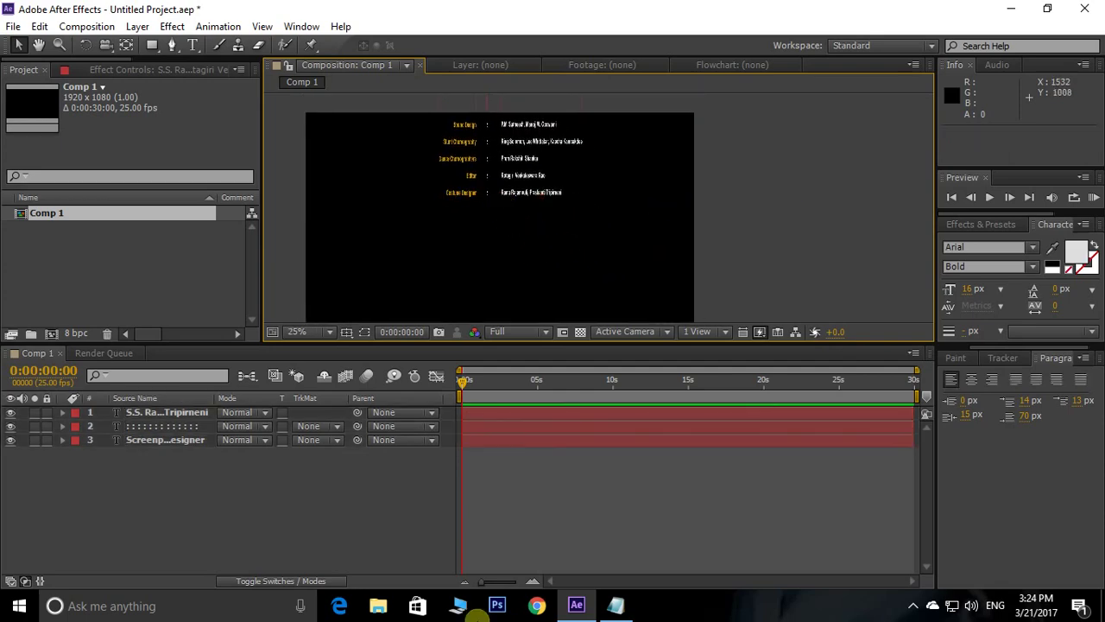
click(616, 605)
scroll(268, 335, up, 2)
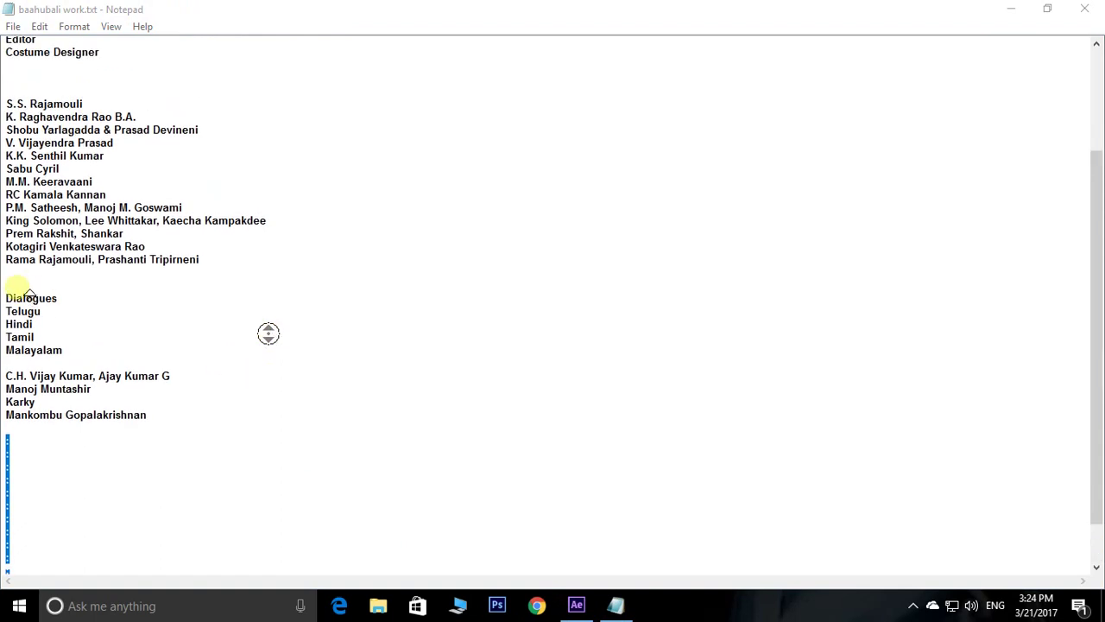
click(30, 326)
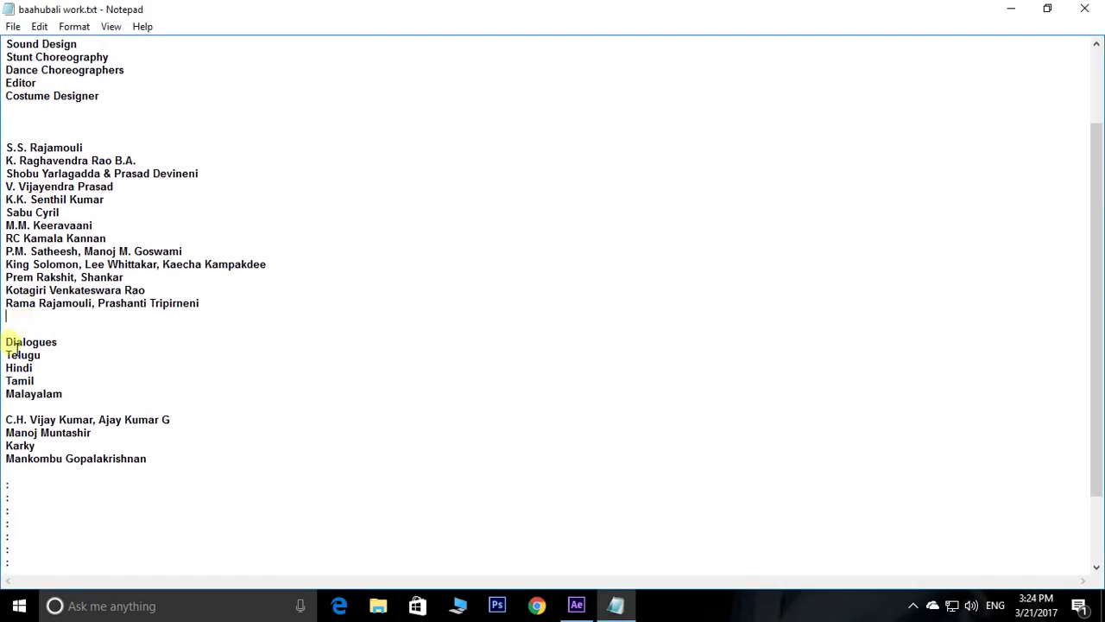
drag(7, 343, 57, 345)
right_click(54, 343)
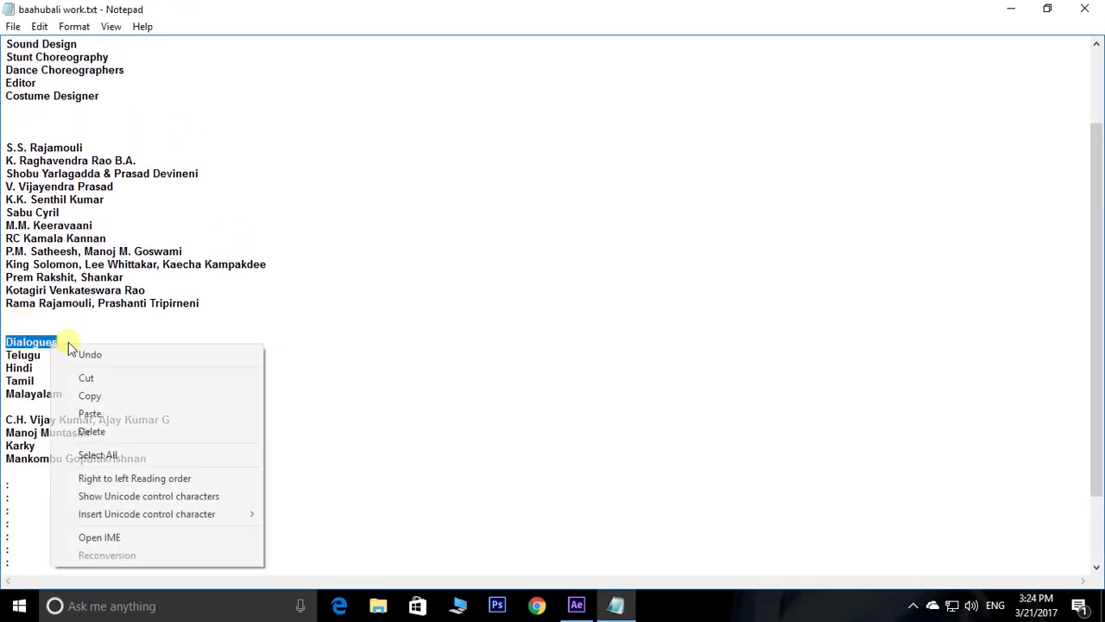
click(86, 396)
Step: Paste 'Dialogues' into a new text layer just below the Costume Designer credit
click(575, 605)
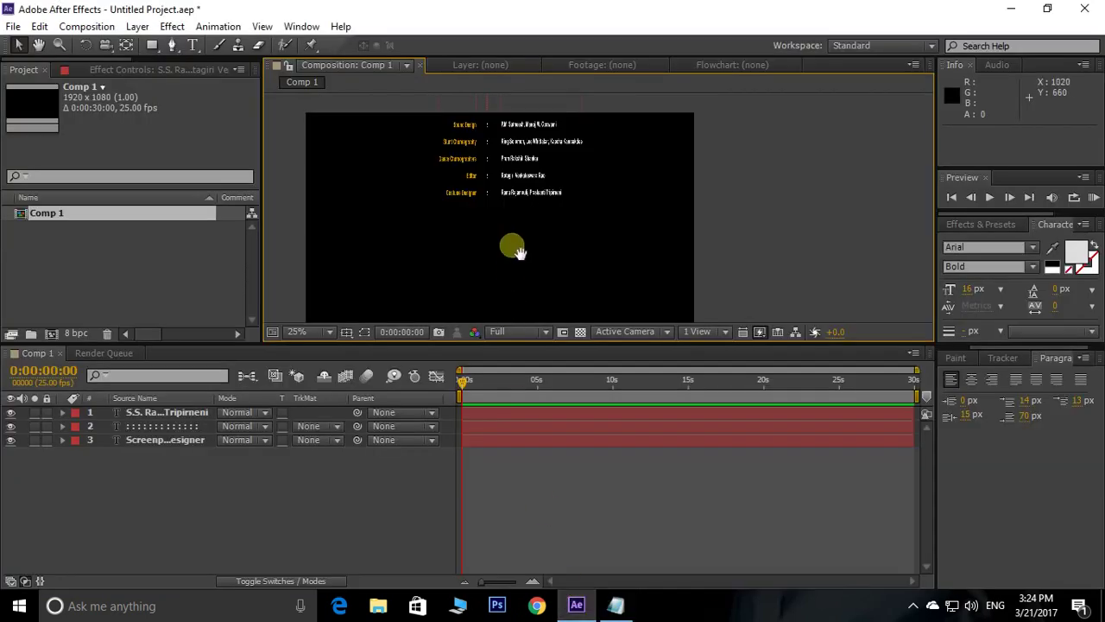
scroll(518, 251, up, 1)
drag(493, 222, 562, 240)
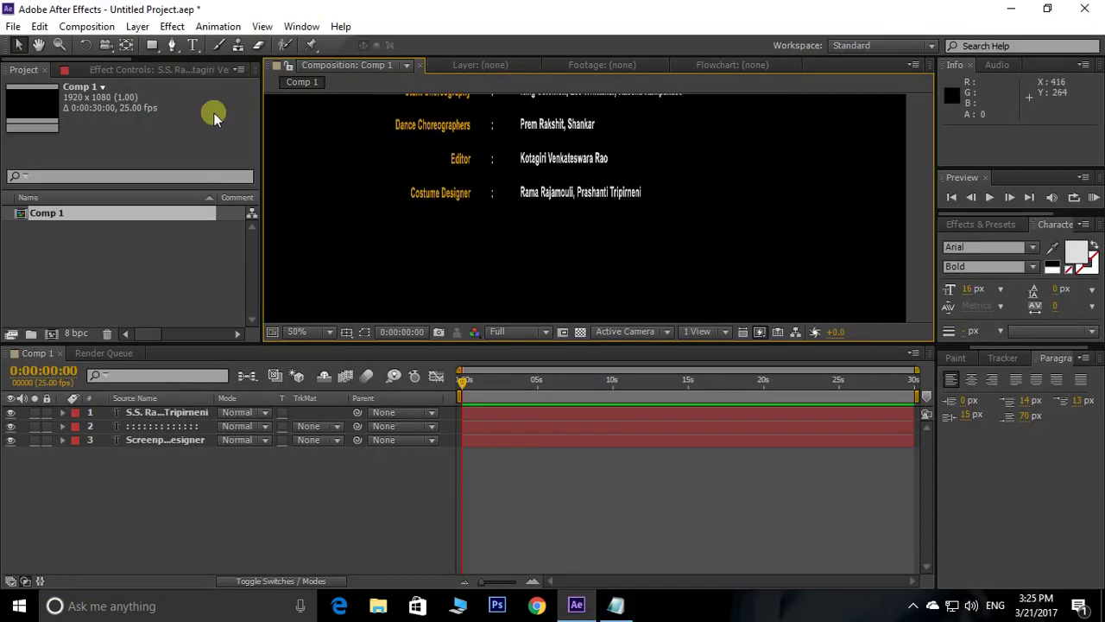
click(191, 45)
click(478, 233)
right_click(474, 235)
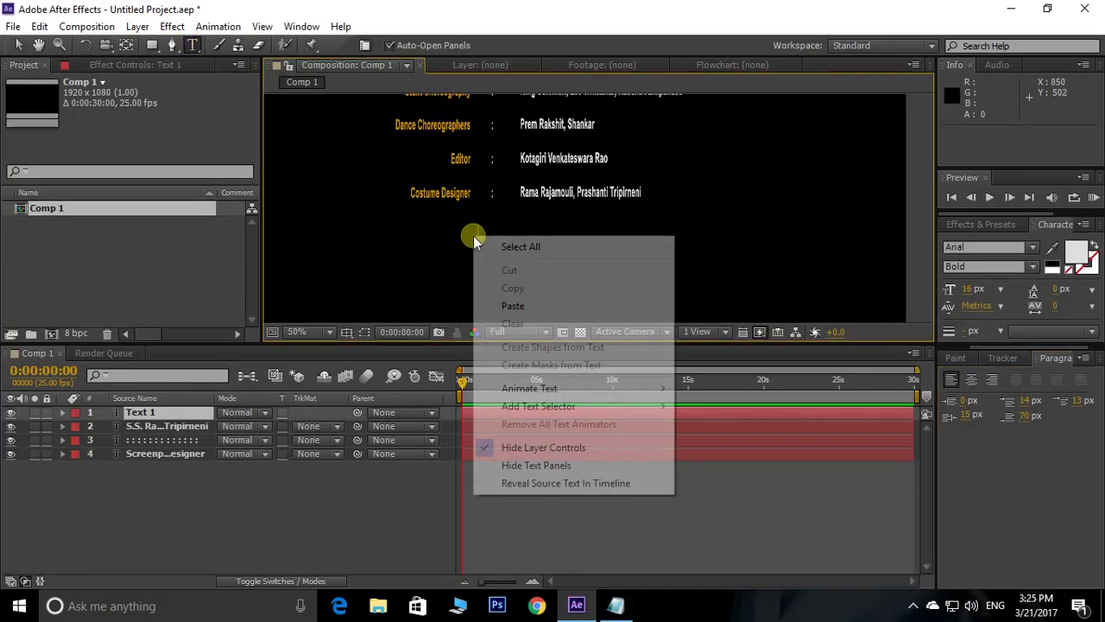
click(491, 307)
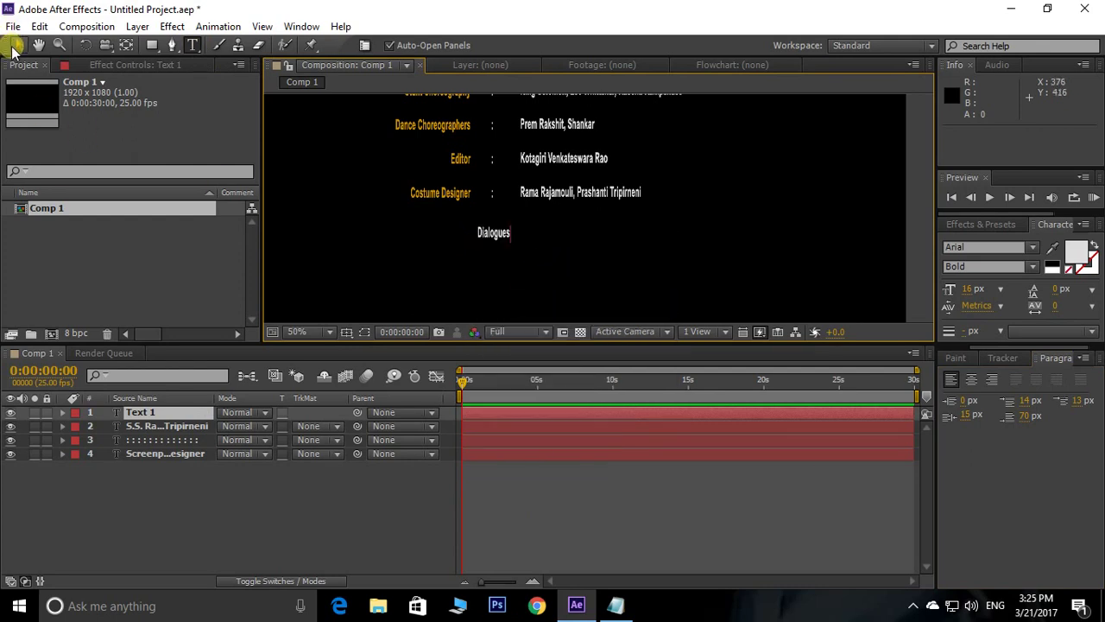
click(19, 45)
Step: Give the Dialogues heading the gold fill sampled from the Costume Designer title (D19400)
drag(506, 230, 508, 233)
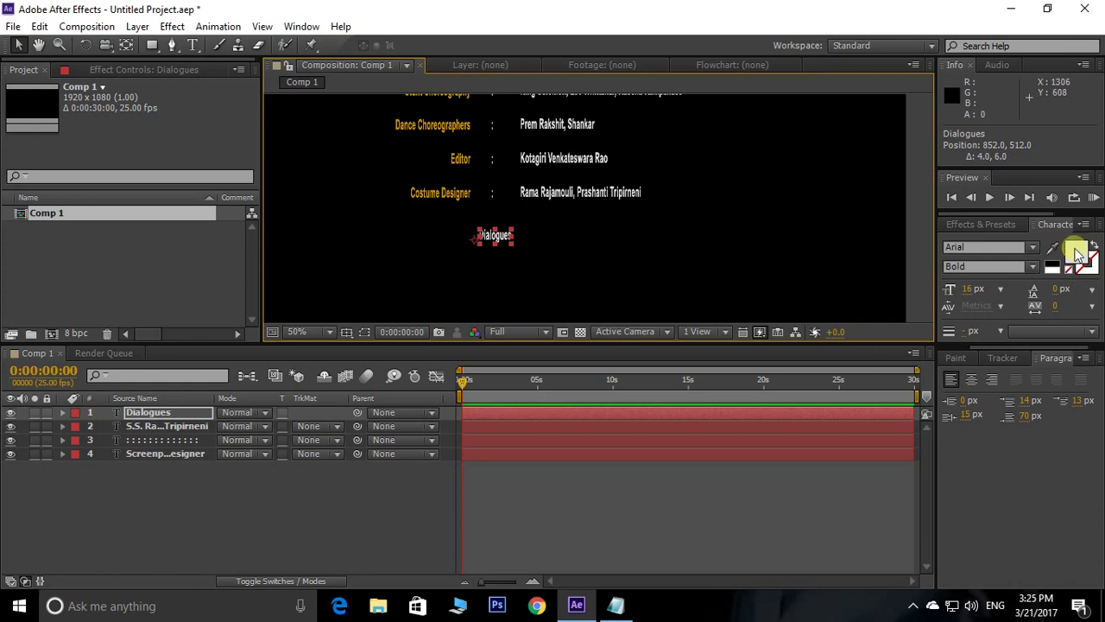
click(1078, 250)
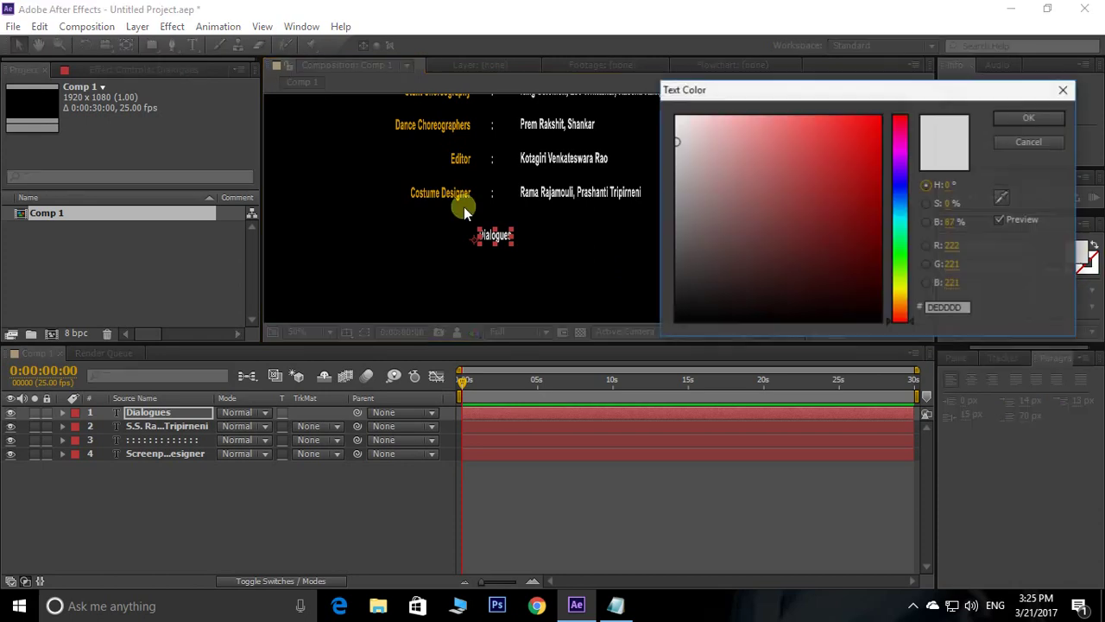
click(999, 200)
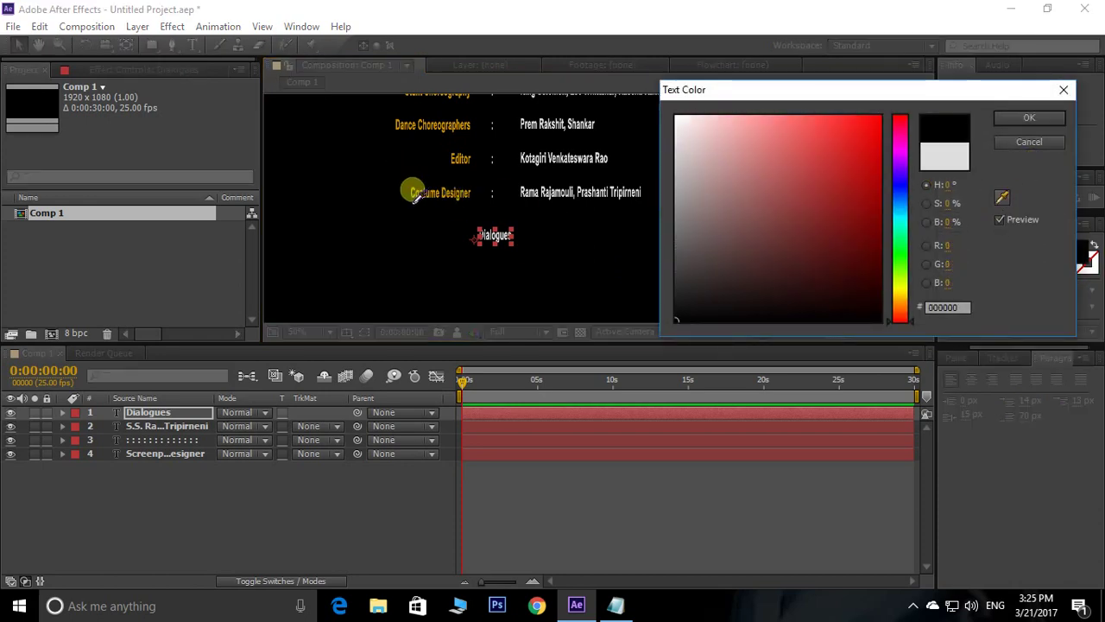
click(424, 196)
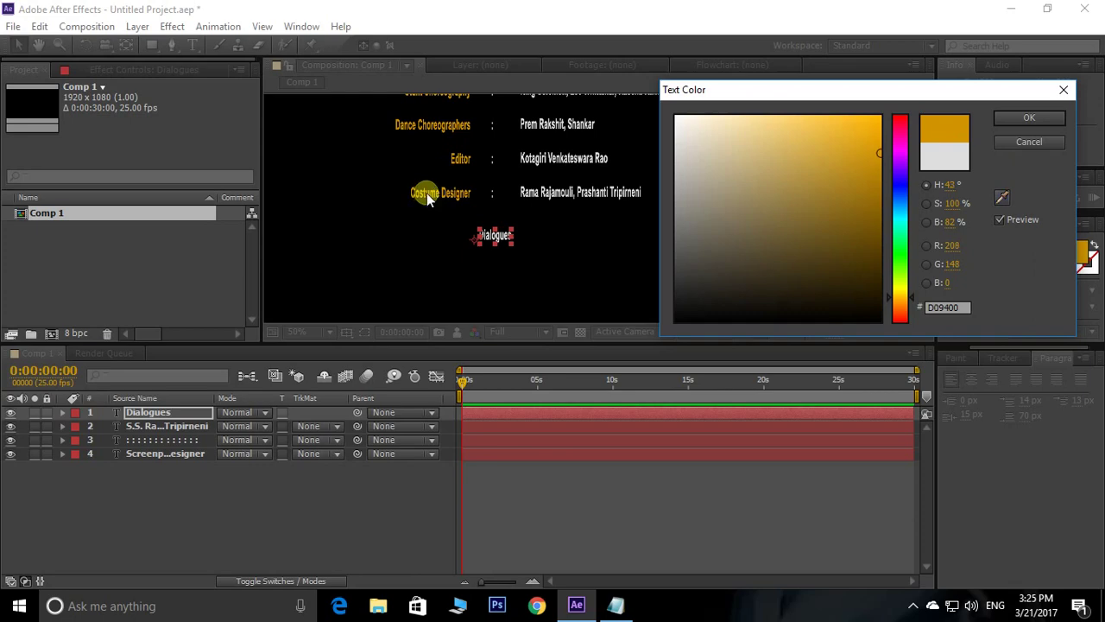
click(1029, 117)
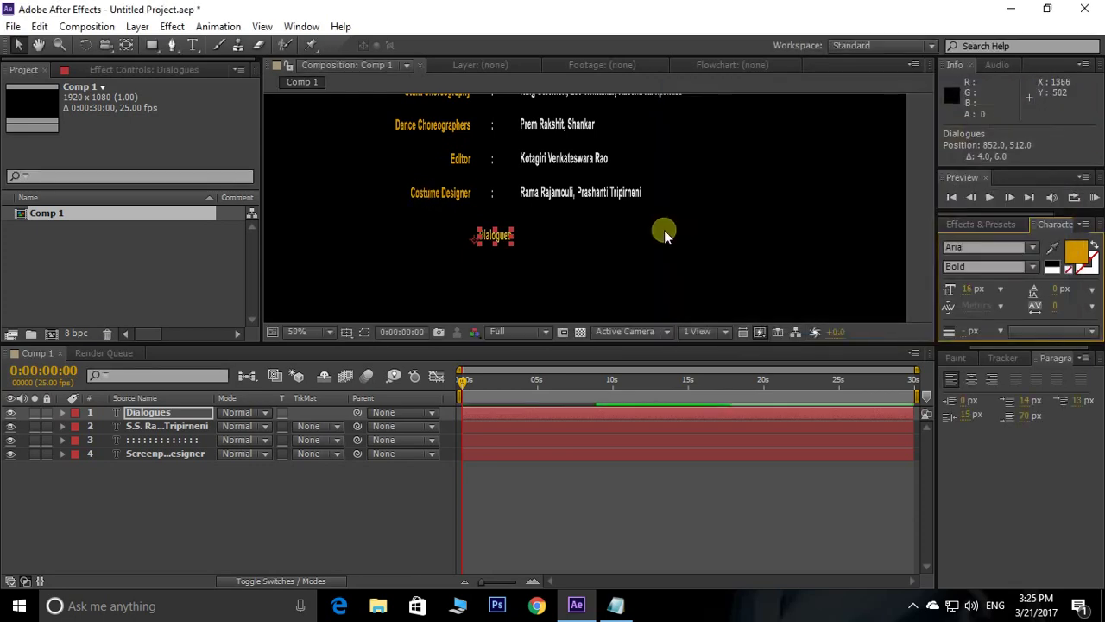
click(23, 47)
Step: Duplicate the role-title column and shift the copy down below the Dialogues heading
drag(456, 210, 453, 190)
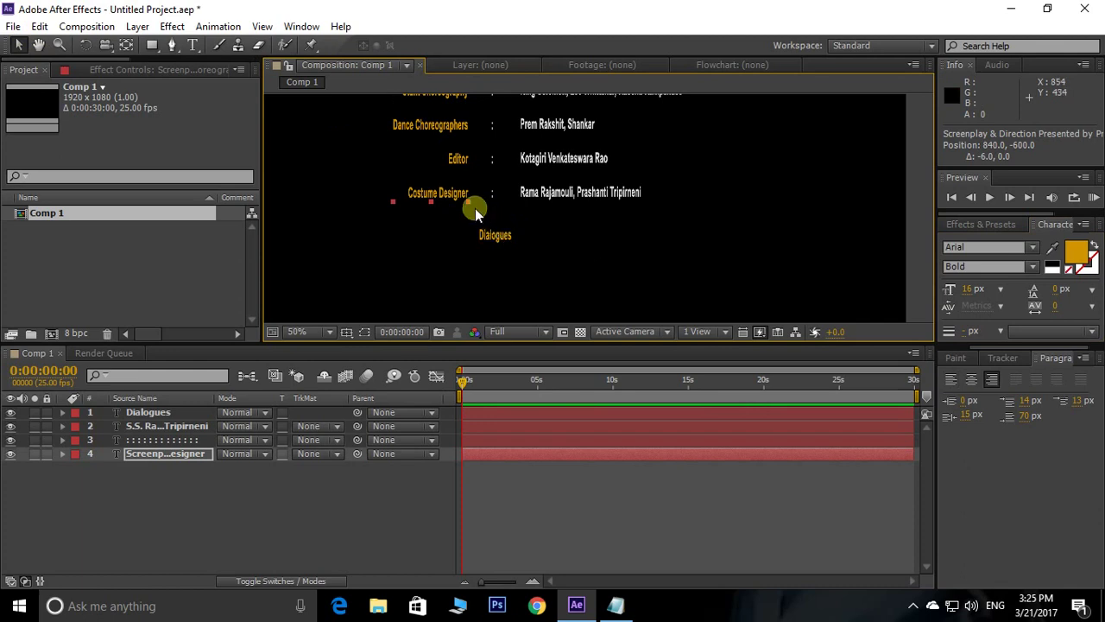
key(ctrl+d)
scroll(518, 218, down, 4)
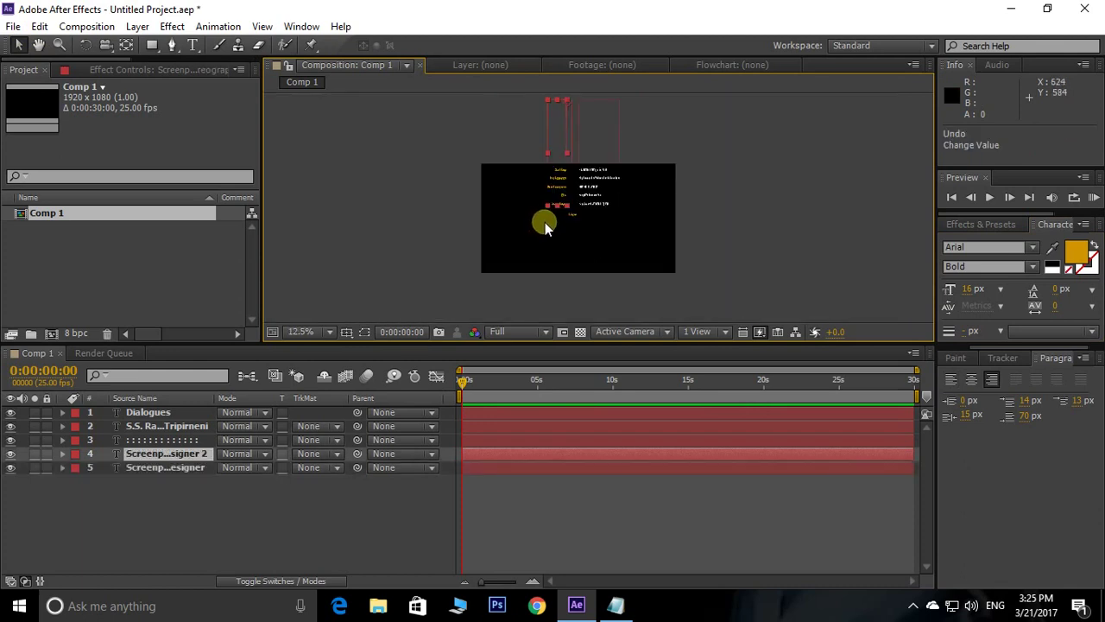
key(shift+Down)
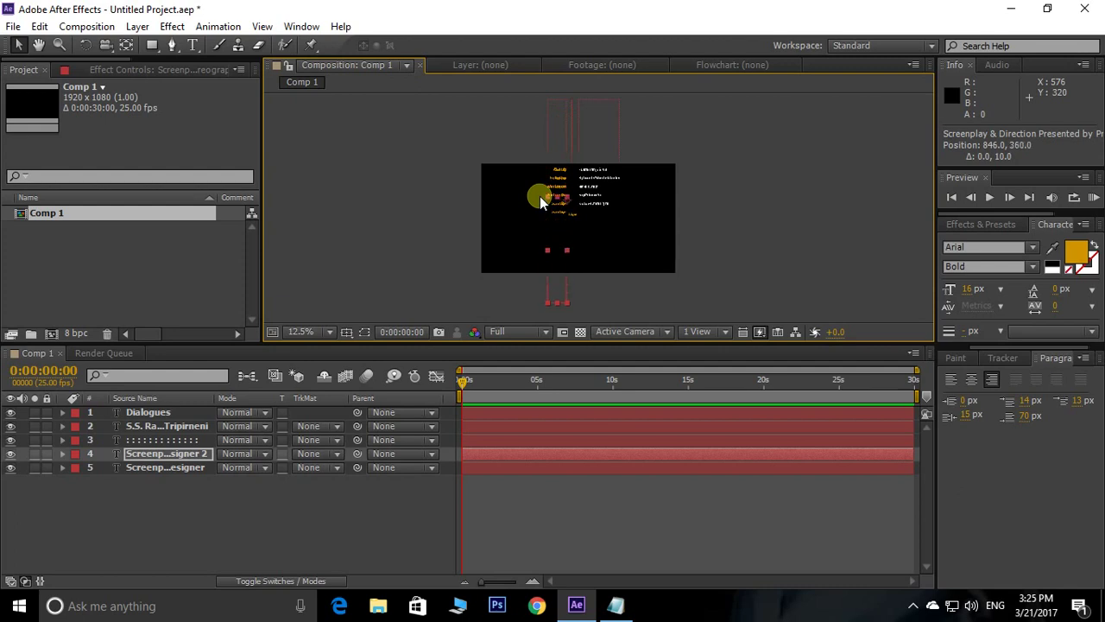
key(shift+Down)
key(shift+Down)
key(shift+Down)
key(shift+Down)
key(shift+Down)
key(shift+Down)
key(shift+Down)
key(shift+Down)
key(shift+Down)
key(shift+Down)
key(shift+Down)
key(shift+Down)
key(shift+Down)
key(shift+Down)
key(shift+Down)
key(shift+Down)
scroll(608, 199, up, 2)
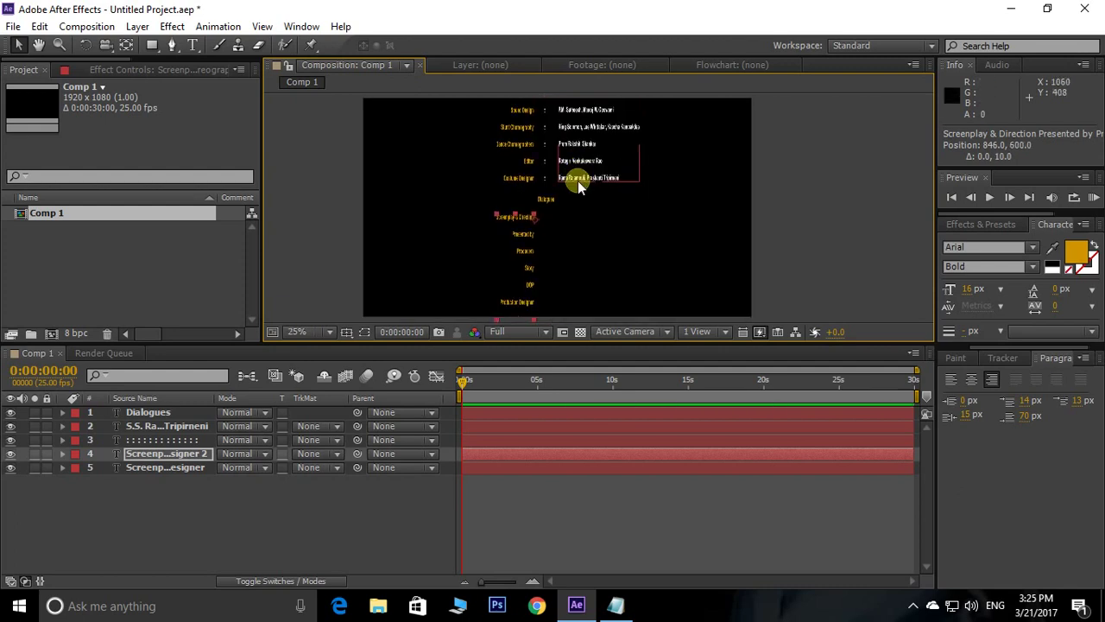
Step: Duplicate the names column and move the copy down beside the new titles
click(585, 179)
key(ctrl+d)
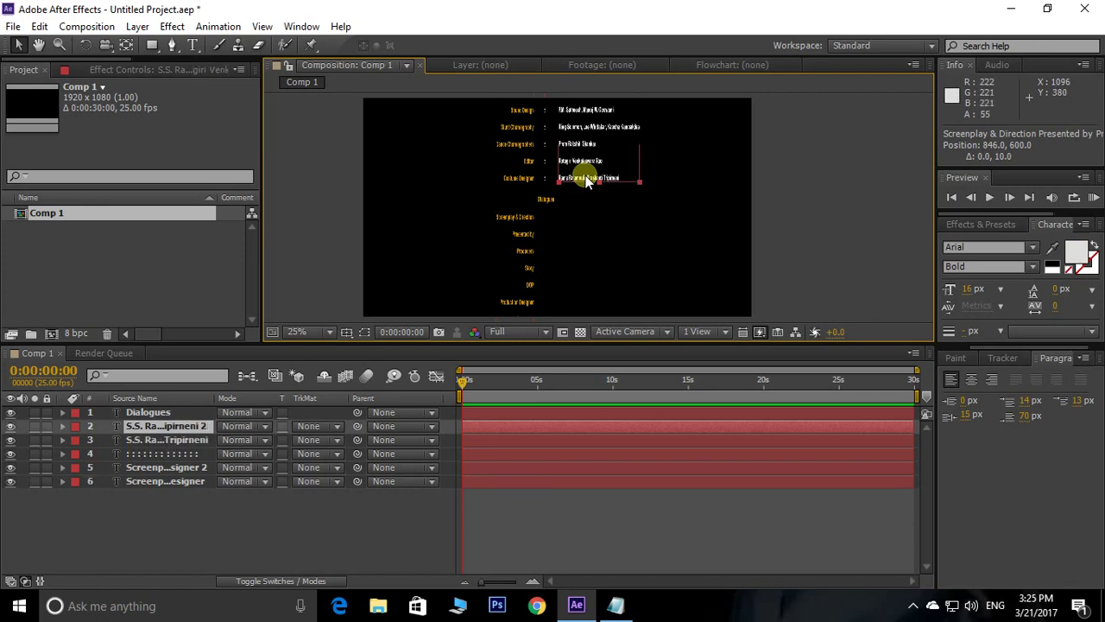
key(shift+Down)
key(shift+Down)
key(shift+Down)
key(shift+Down)
key(shift+Down)
key(shift+Down)
key(shift+Down)
key(shift+Down)
key(shift+Down)
key(shift+Down)
key(shift+Down)
key(shift+Down)
key(shift+Down)
key(shift+Down)
key(shift+Down)
key(shift+Down)
key(shift+Down)
key(shift+Down)
key(shift+Down)
key(shift+Down)
key(shift+Down)
key(shift+Down)
key(shift+Down)
key(shift+Down)
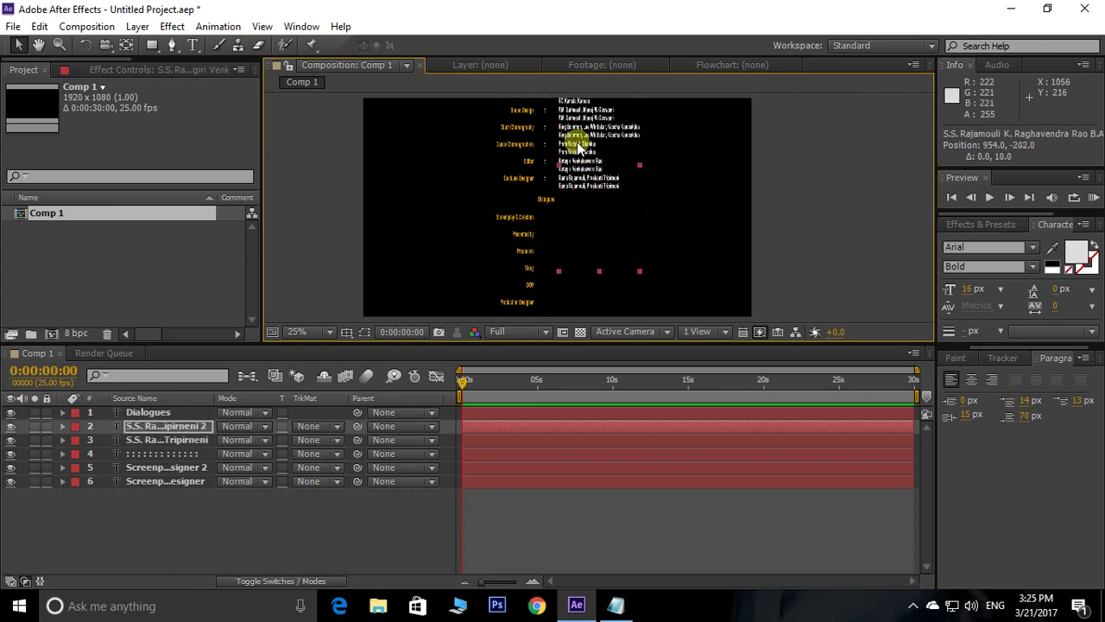
key(shift+Down)
key(shift+Down)
key(shift+Down)
key(shift+Down)
key(shift+Down)
key(shift+Down)
key(shift+Down)
key(shift+Down)
key(shift+Down)
key(shift+Down)
key(shift+Down)
key(shift+Down)
key(shift+Down)
key(shift+Down)
key(shift+Down)
key(shift+Down)
key(shift+Down)
key(shift+Down)
key(shift+Down)
key(shift+Down)
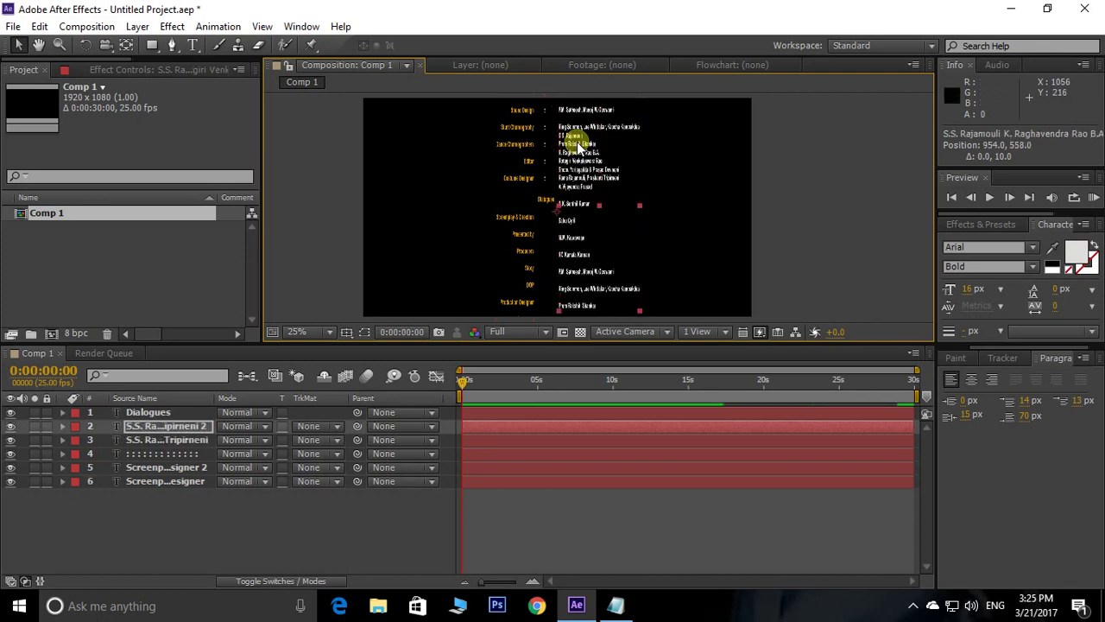
key(shift+Down)
key(shift+Down)
key(shift+Down)
key(shift+Down)
scroll(546, 244, up, 1)
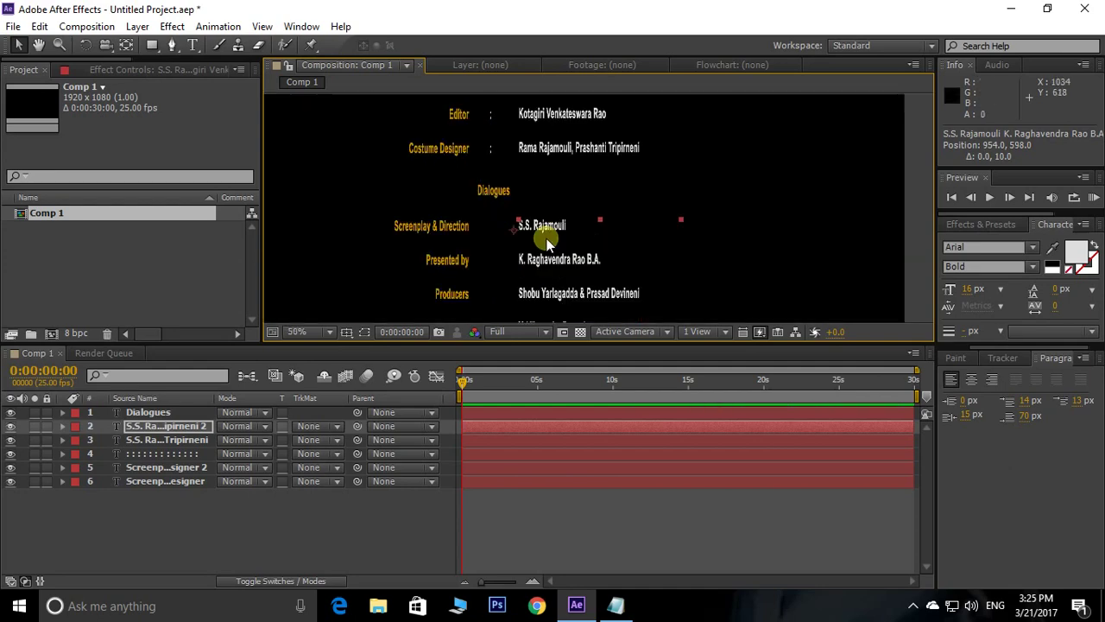
Step: Copy the Telugu through Malayalam language lines from the credits text file
click(615, 605)
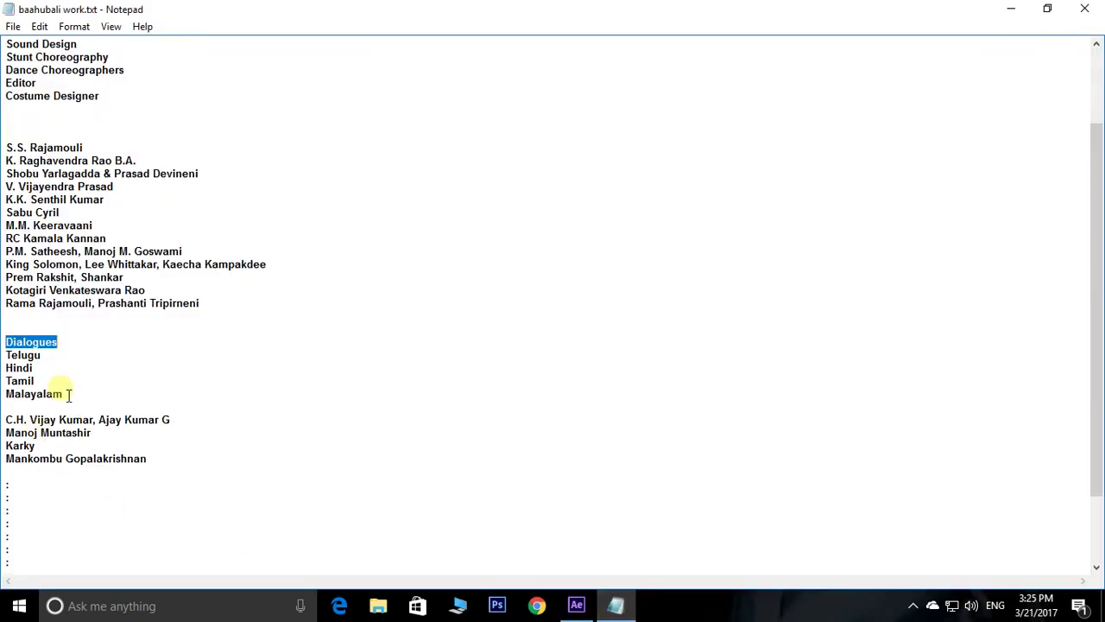
scroll(284, 252, down, 1)
drag(6, 329, 64, 373)
right_click(42, 371)
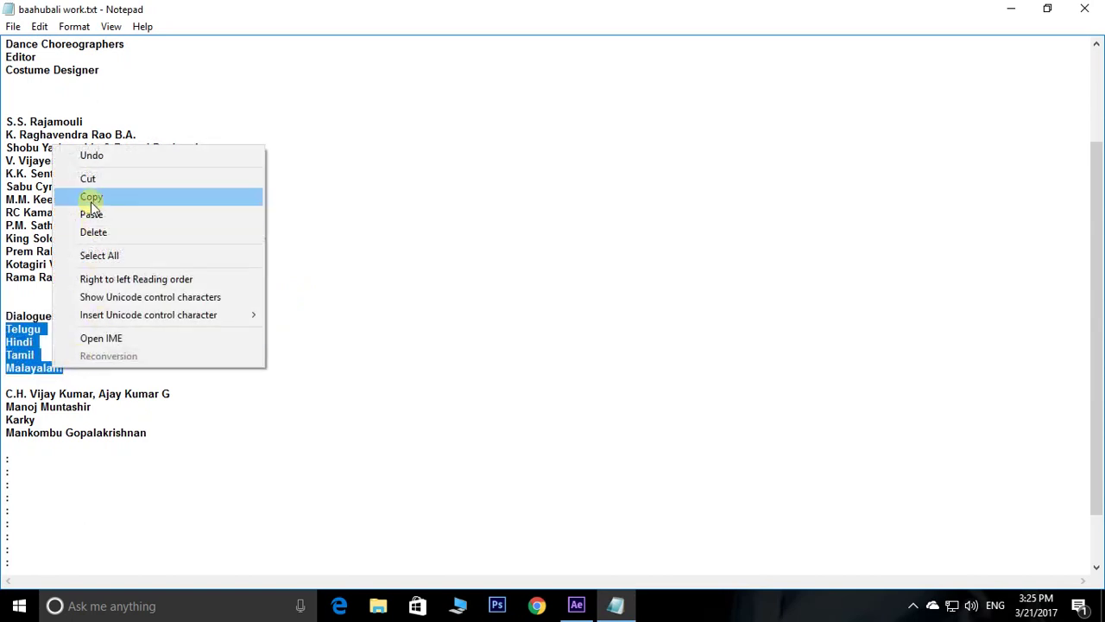
click(229, 196)
Step: Replace the duplicated role titles below Dialogues with the pasted language lines
click(577, 605)
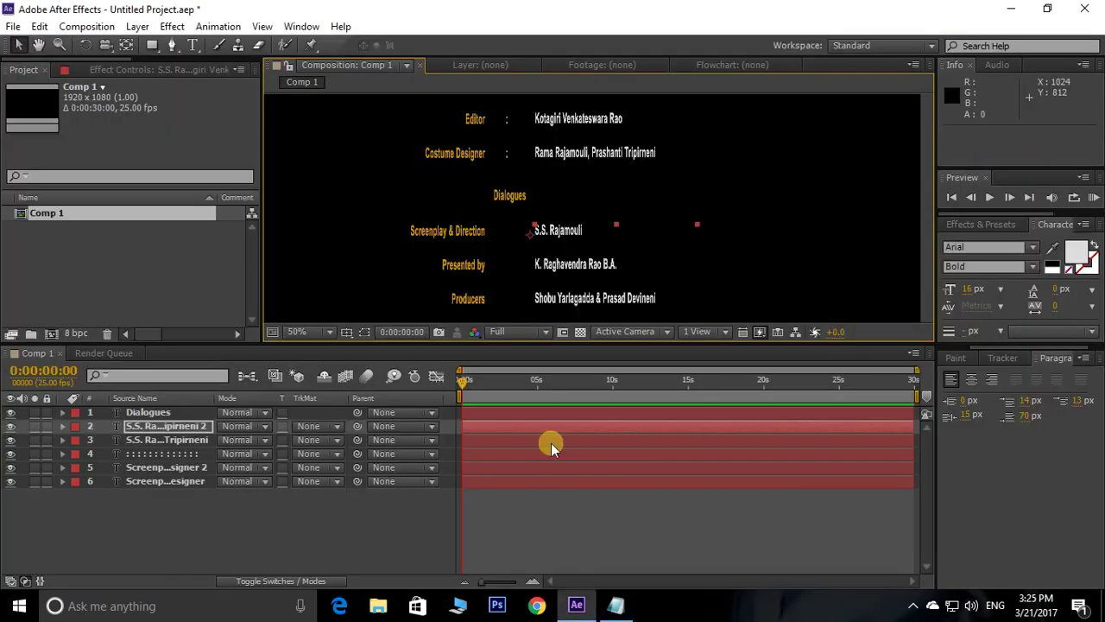
double_click(481, 235)
right_click(469, 233)
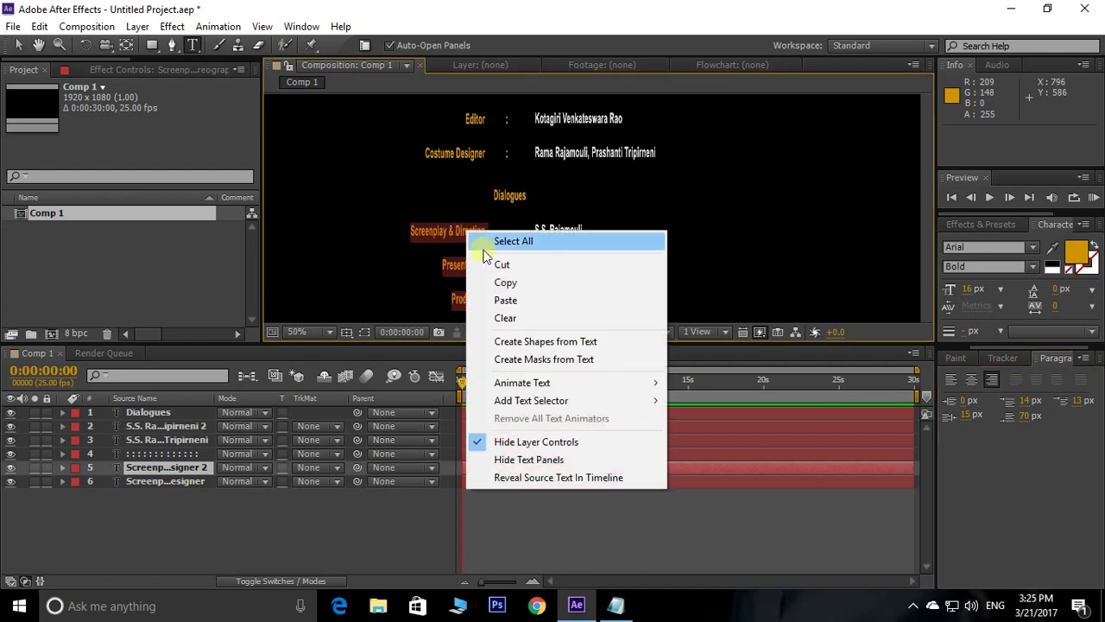
click(493, 298)
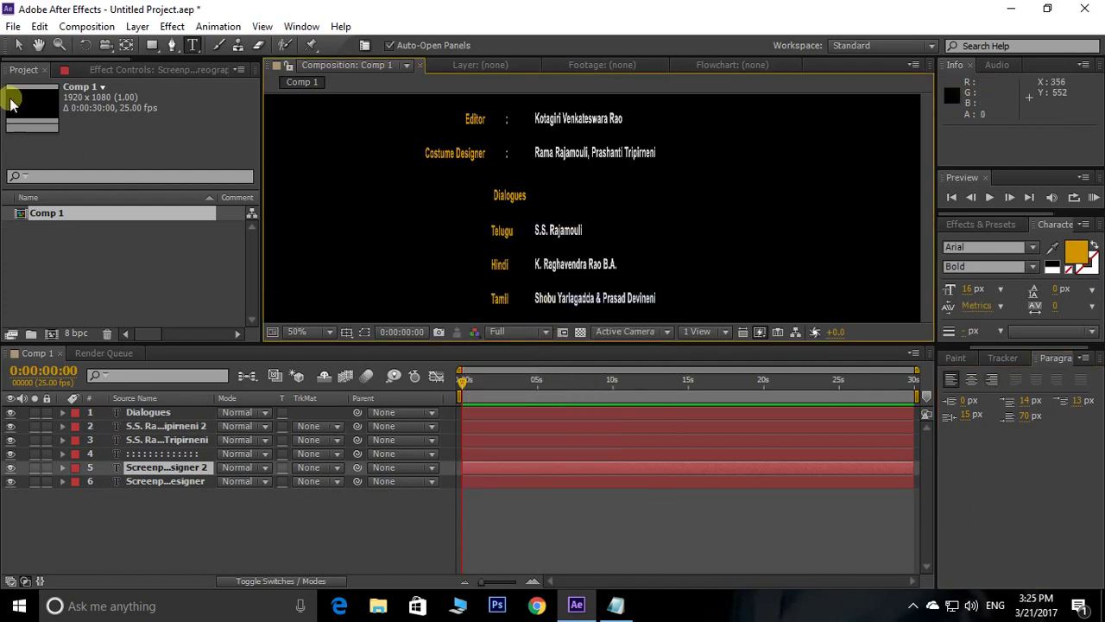
click(19, 45)
Step: Right-align the Telugu–Malayalam labels and nudge them to sit just left of the writers' names
key(shift+Left)
key(shift+Left)
key(shift+Left)
key(shift+Left)
key(shift+Left)
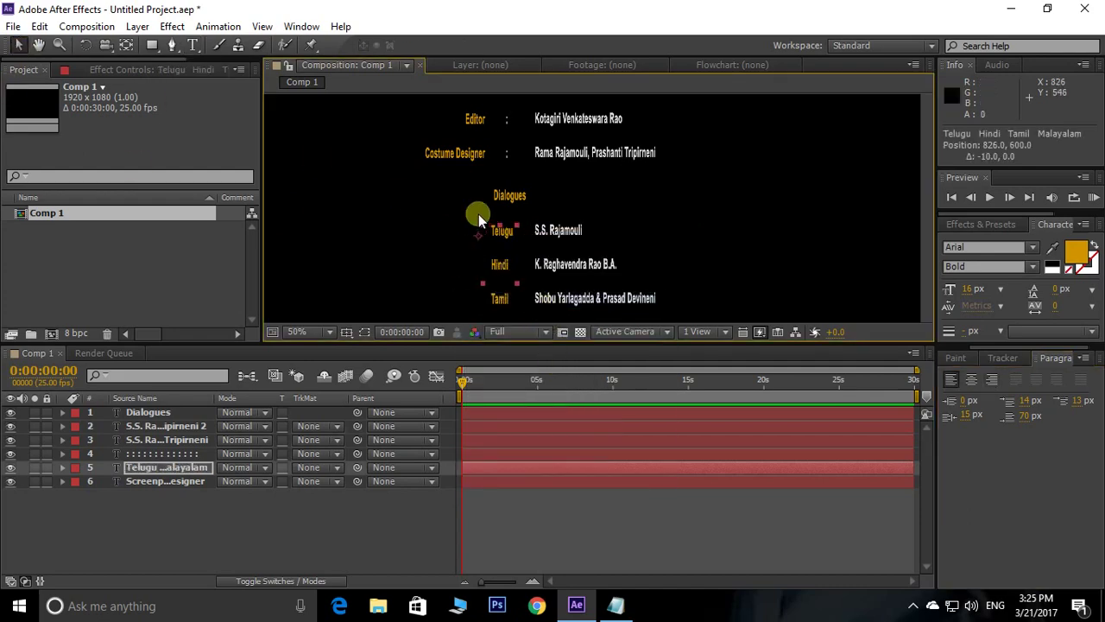
key(Left)
key(Left)
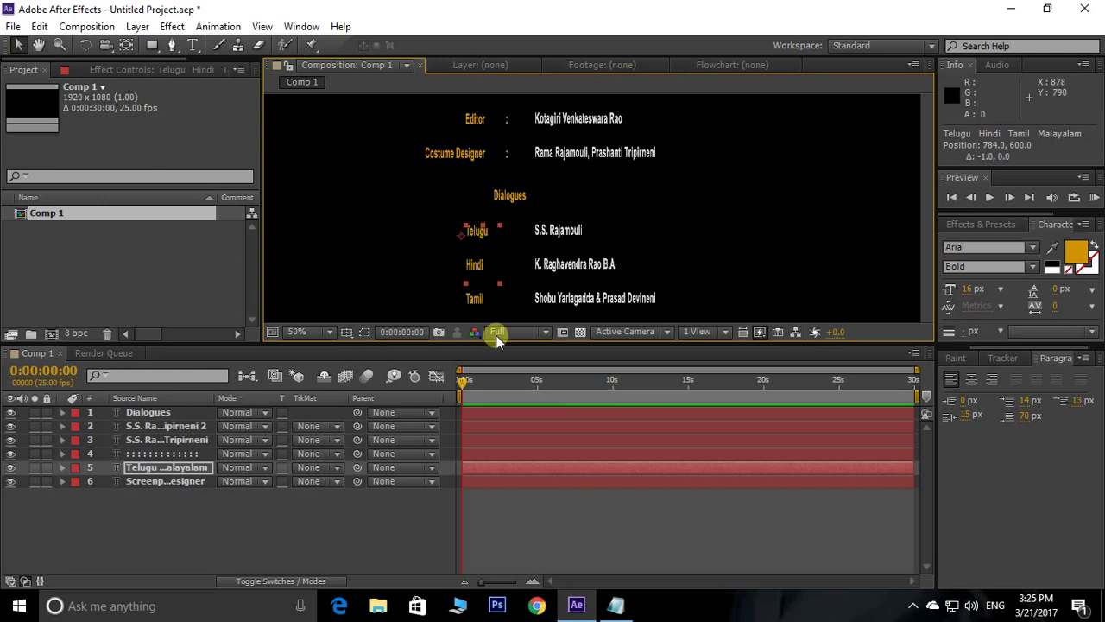
drag(469, 291, 504, 233)
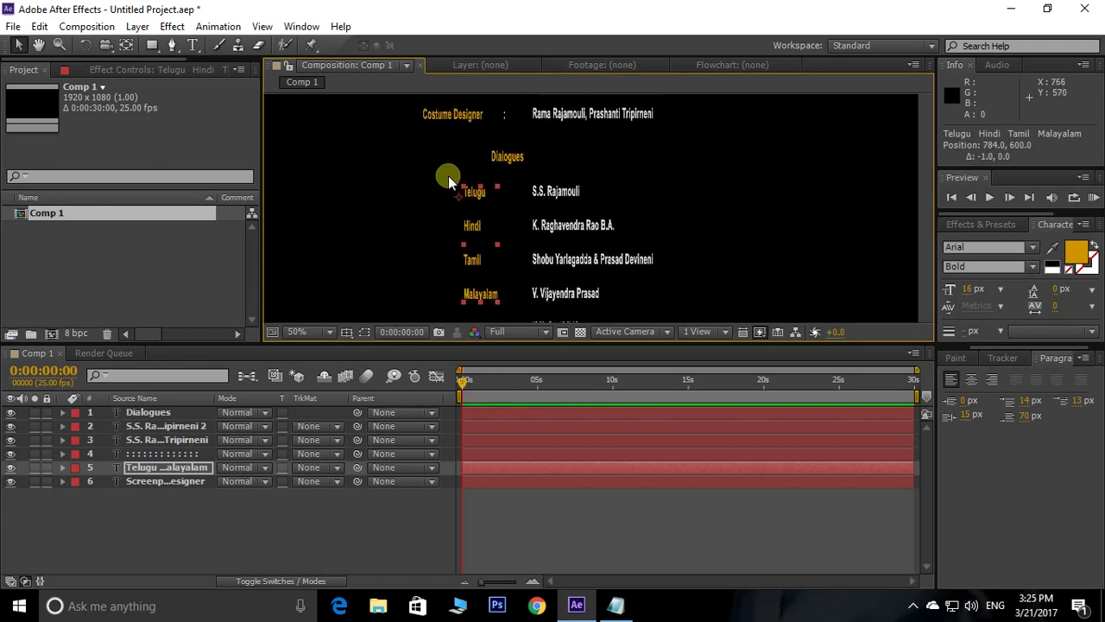
drag(450, 177, 480, 210)
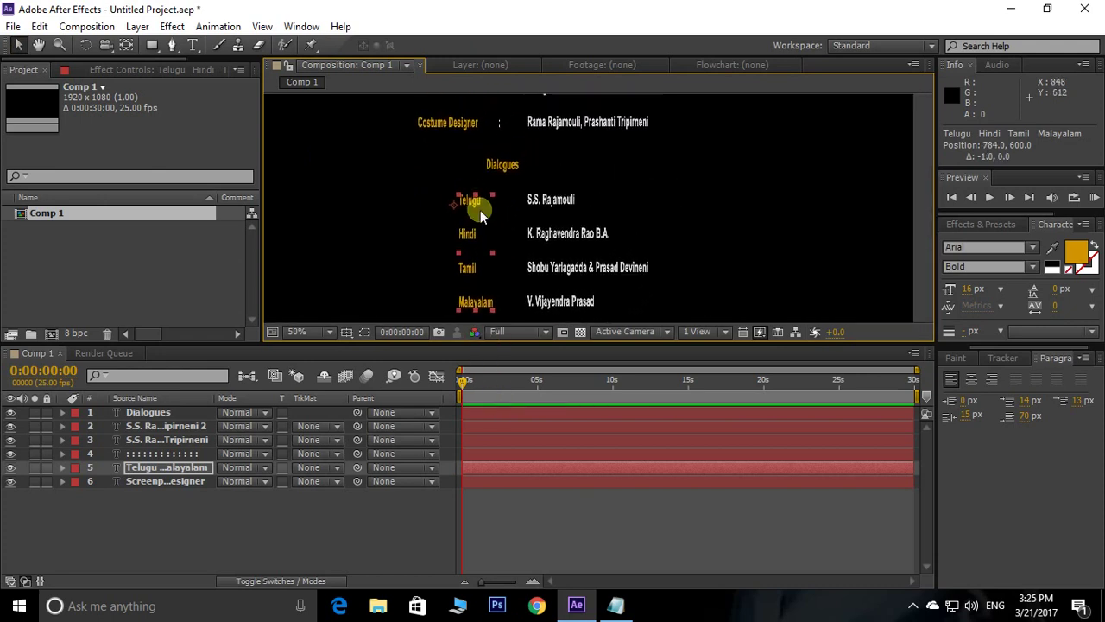
click(991, 379)
click(401, 202)
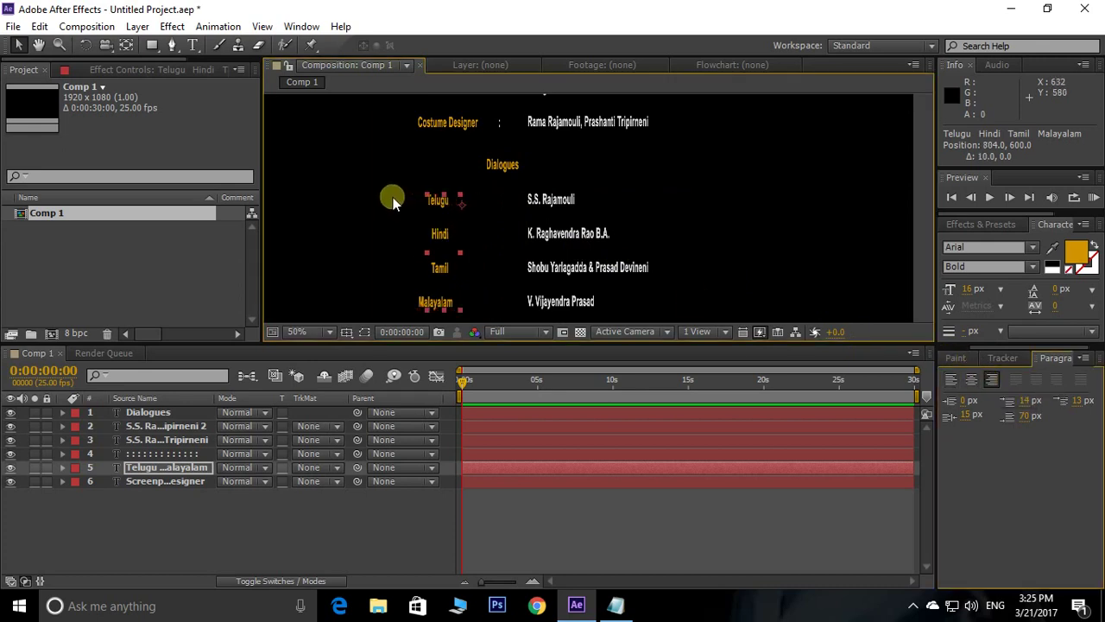
key(shift+Right)
key(shift+Right)
key(shift+Right)
key(shift+Right)
key(shift+Right)
key(shift+Right)
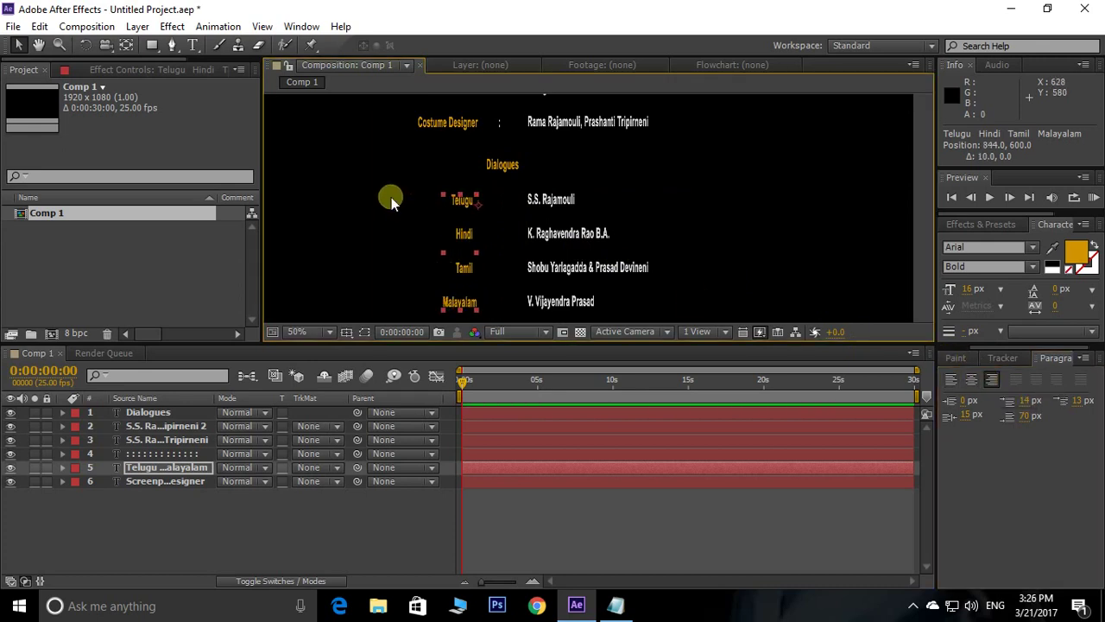
click(543, 202)
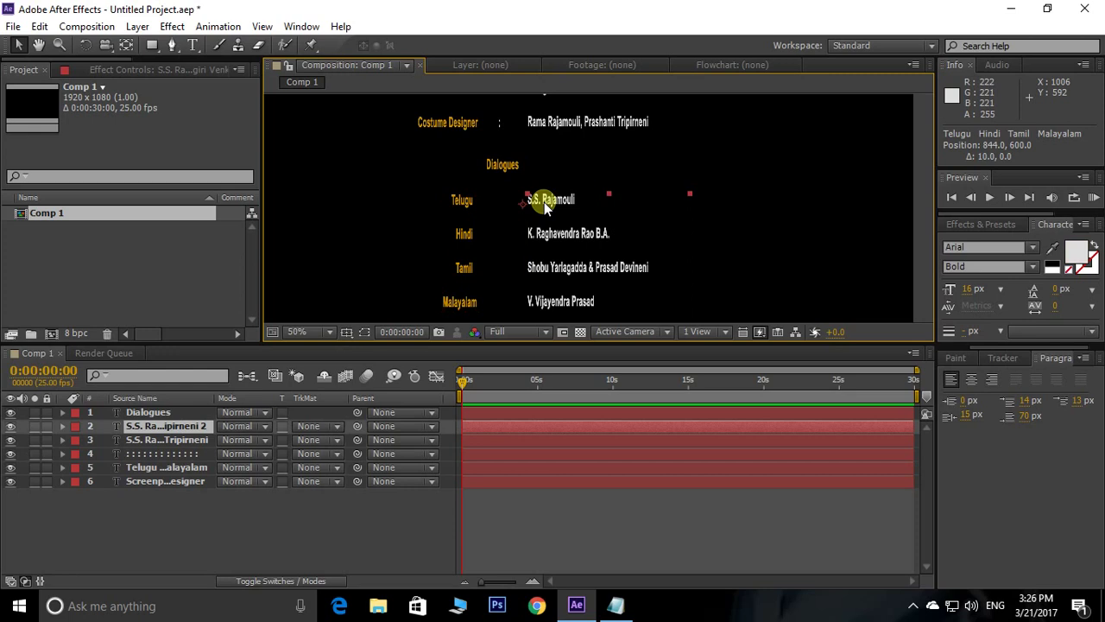
Step: Copy the four dialogue writers' name lines from the credits text file
click(616, 605)
drag(6, 390, 148, 439)
right_click(145, 438)
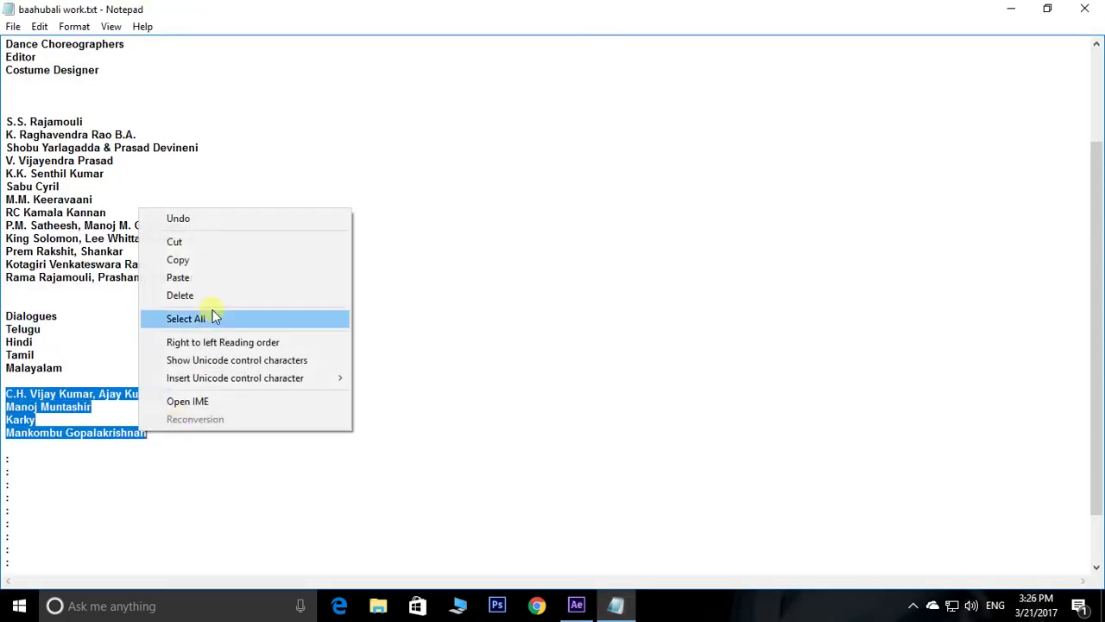
click(195, 261)
Step: Paste the writers' names over the duplicated names column beside the languages
click(576, 605)
click(542, 202)
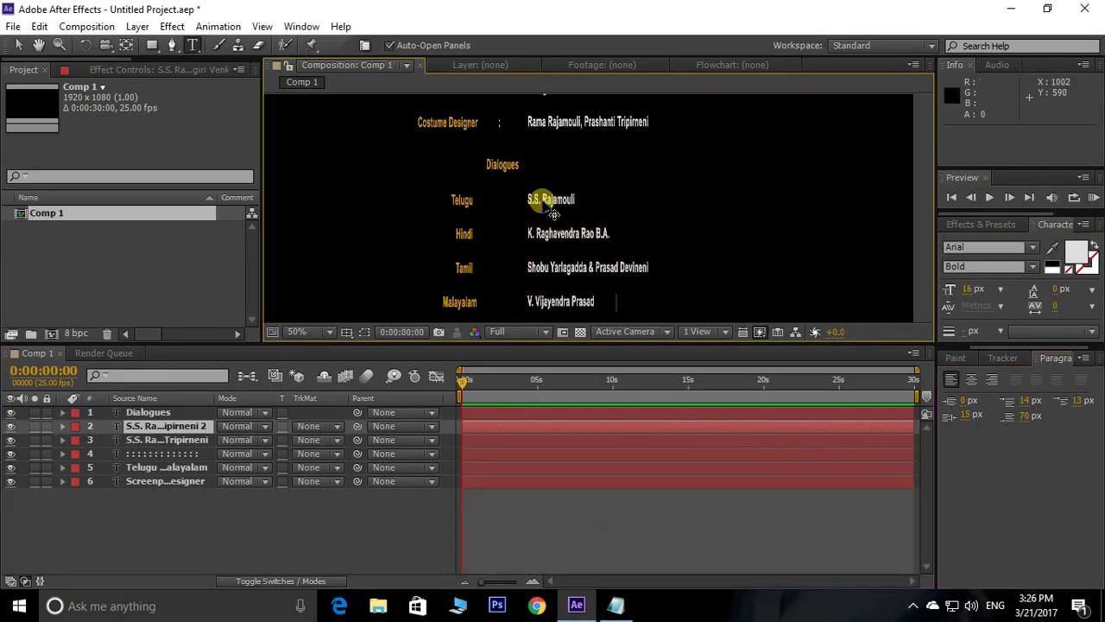
key(ctrl+v)
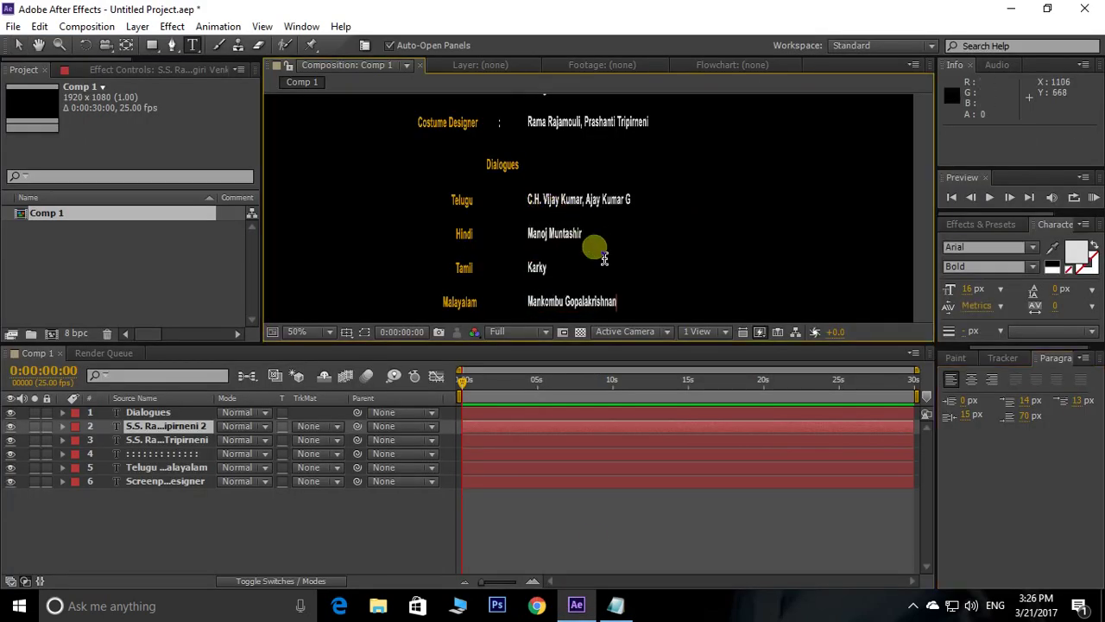
click(21, 45)
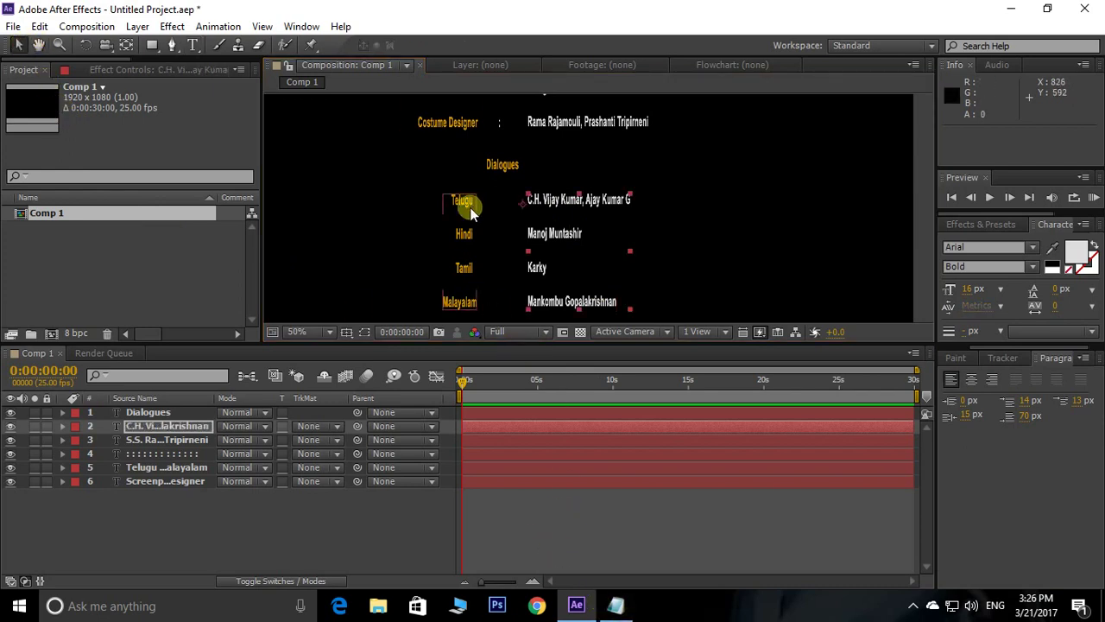
Step: Duplicate the colon layer and move the copy down to line up with the Telugu row
click(500, 126)
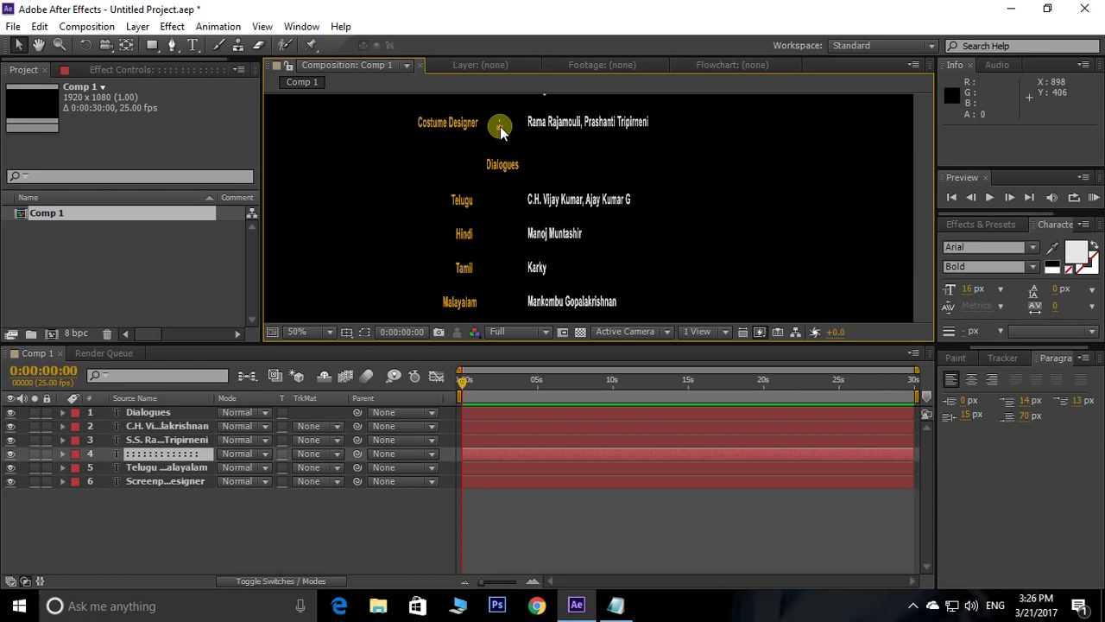
key(ctrl+d)
key(shift+Down)
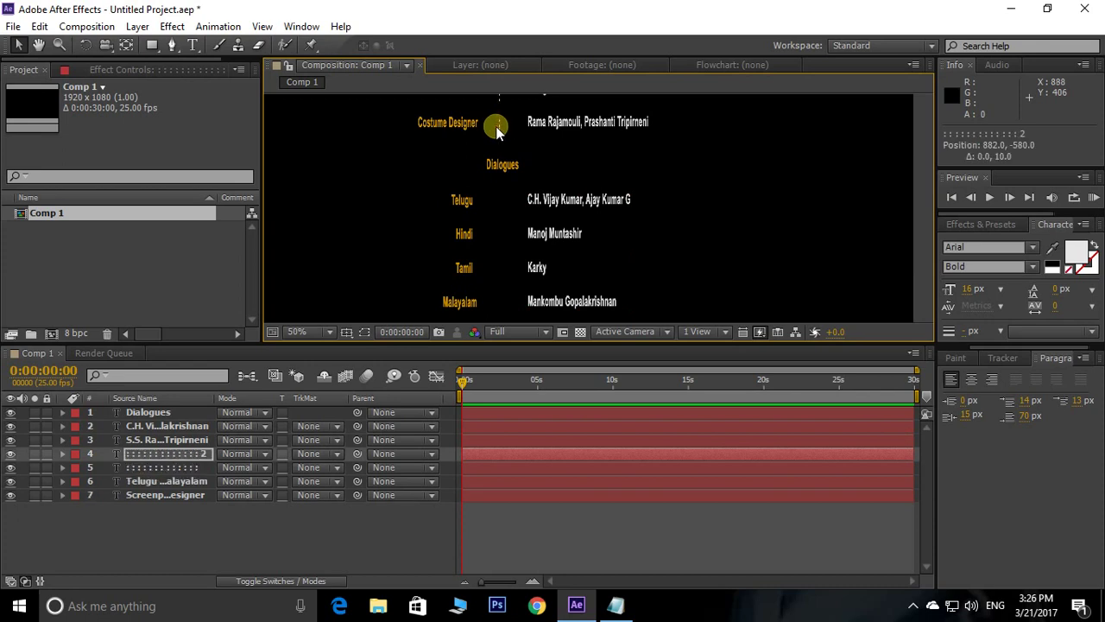
key(shift+Down)
key(shift+Down)
key(shift+Down)
key(shift+Down)
key(shift+Down)
key(shift+Down)
key(shift+Down)
key(shift+Down)
key(shift+Down)
key(shift+Down)
key(shift+Down)
key(shift+Down)
key(shift+Down)
key(shift+Down)
key(shift+Down)
key(shift+Down)
key(shift+Down)
key(shift+Down)
key(shift+Down)
key(shift+Down)
key(shift+Down)
key(shift+Down)
key(shift+Down)
key(shift+Down)
key(shift+Down)
key(shift+Down)
key(shift+Down)
key(shift+Down)
key(shift+Down)
key(shift+Down)
key(shift+Down)
key(shift+Down)
key(shift+Down)
key(shift+Down)
key(shift+Down)
key(shift+Down)
key(Up)
key(Up)
key(Up)
key(Up)
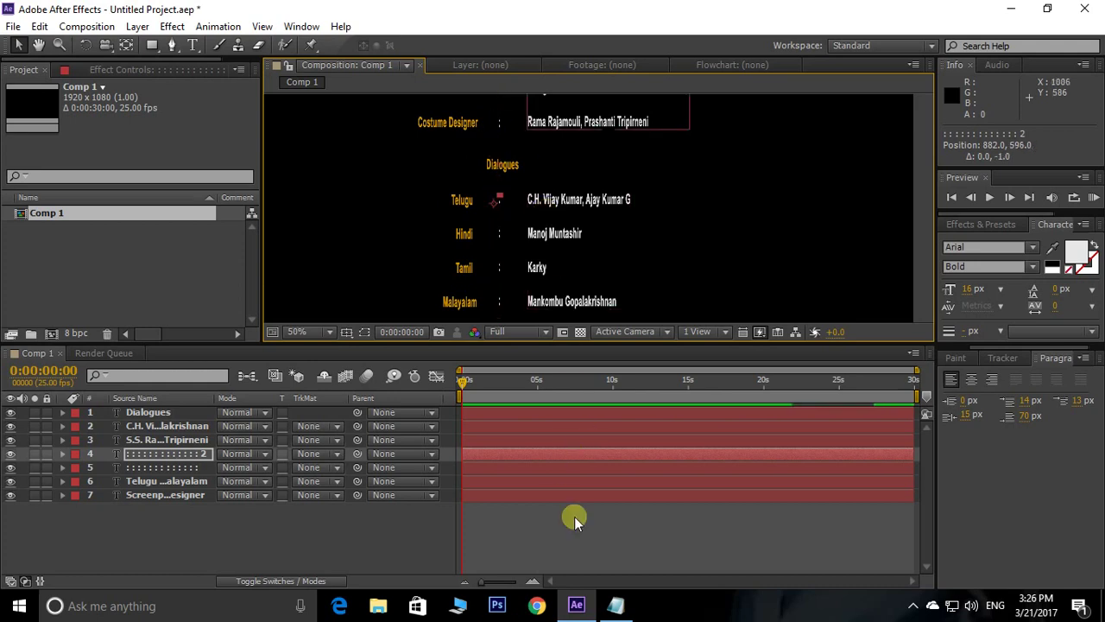
click(615, 605)
Step: Copy the colon lines below the Dialogues names from the credits text file
click(98, 473)
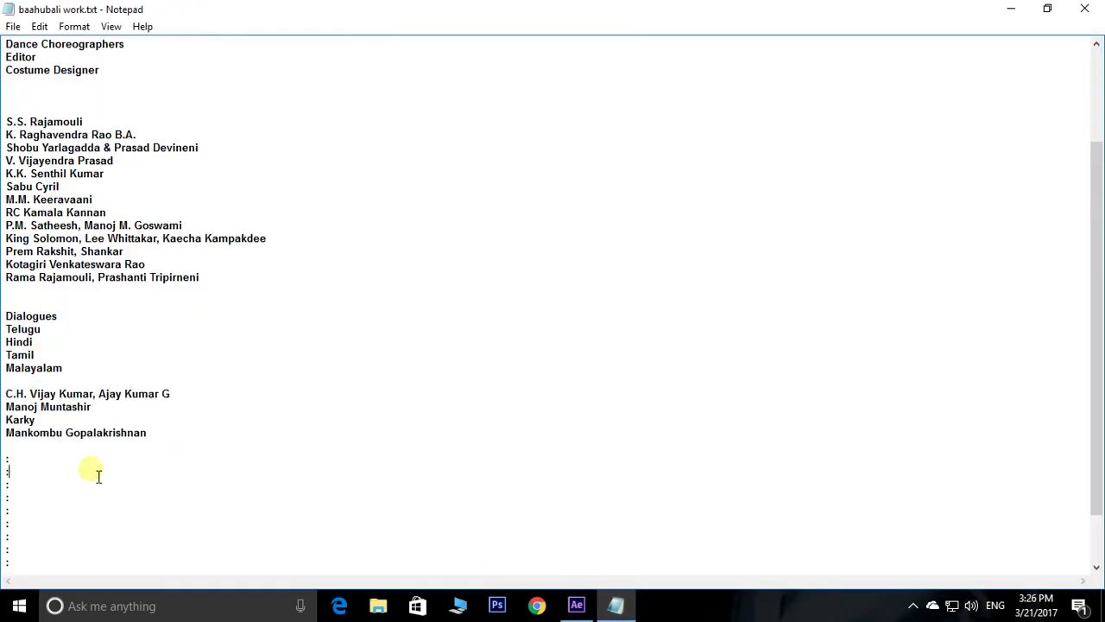
drag(8, 462, 26, 497)
right_click(12, 487)
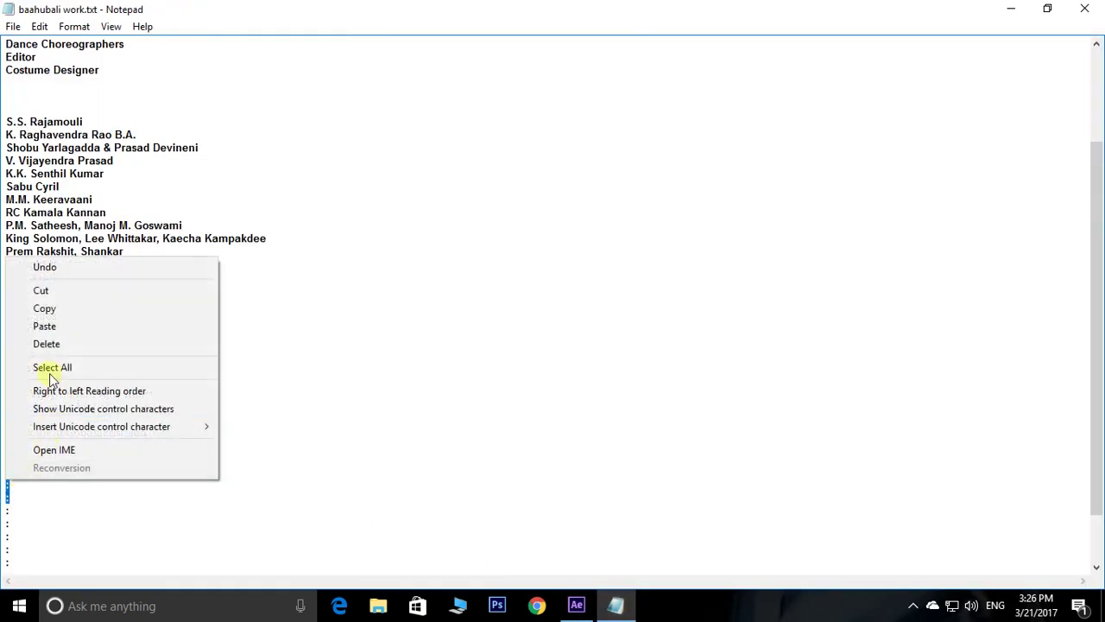
click(111, 309)
Step: Paste the colons into the duplicated colon layer so each language has one
click(578, 605)
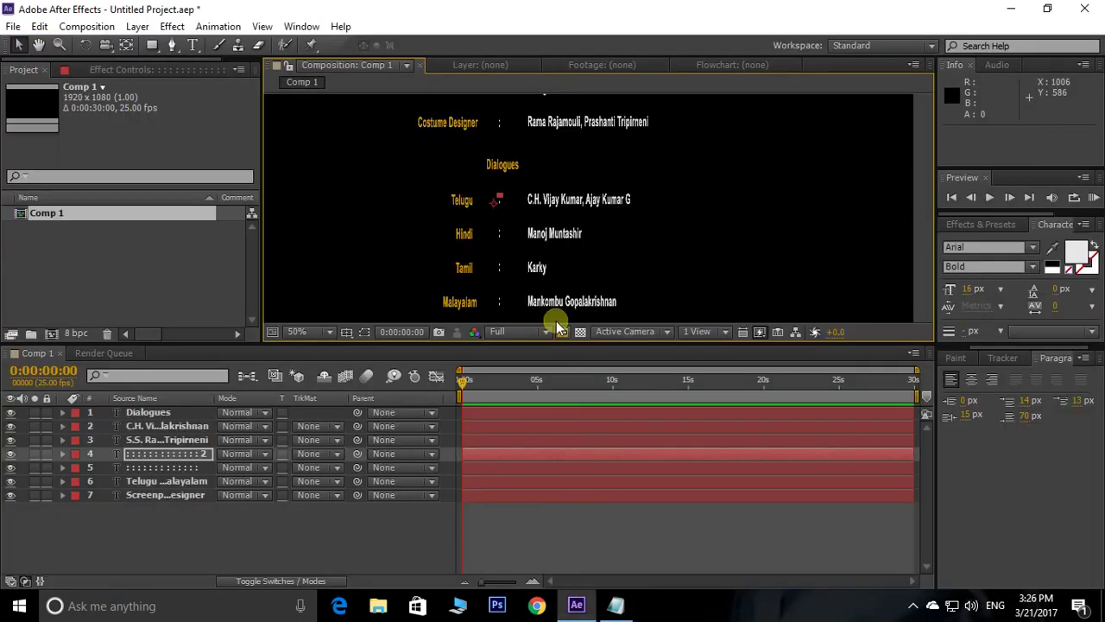
double_click(500, 228)
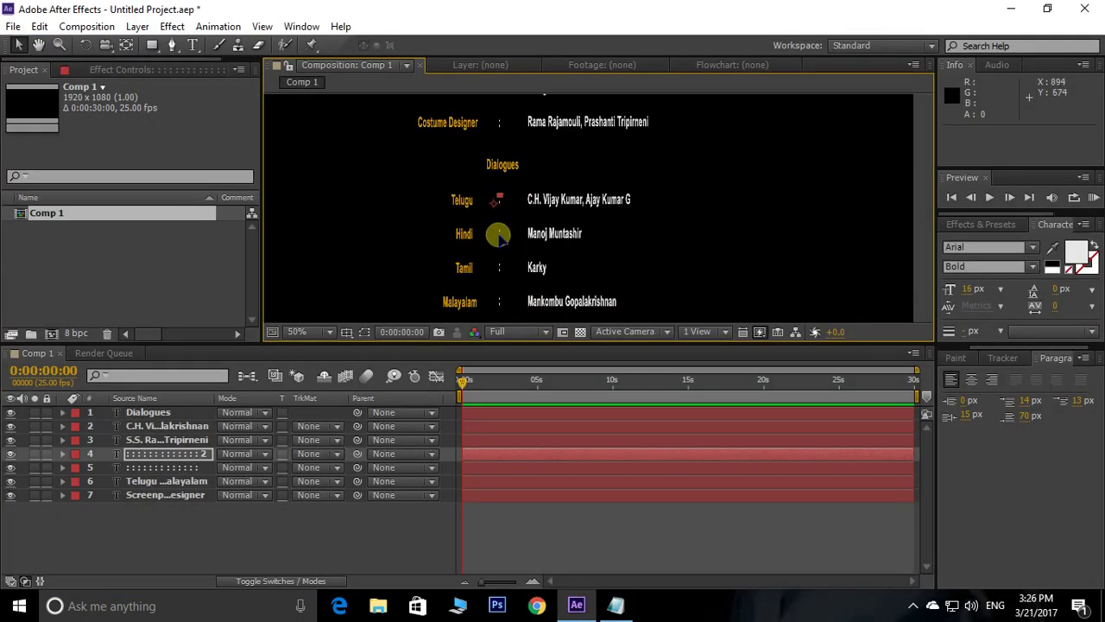
right_click(499, 234)
click(538, 304)
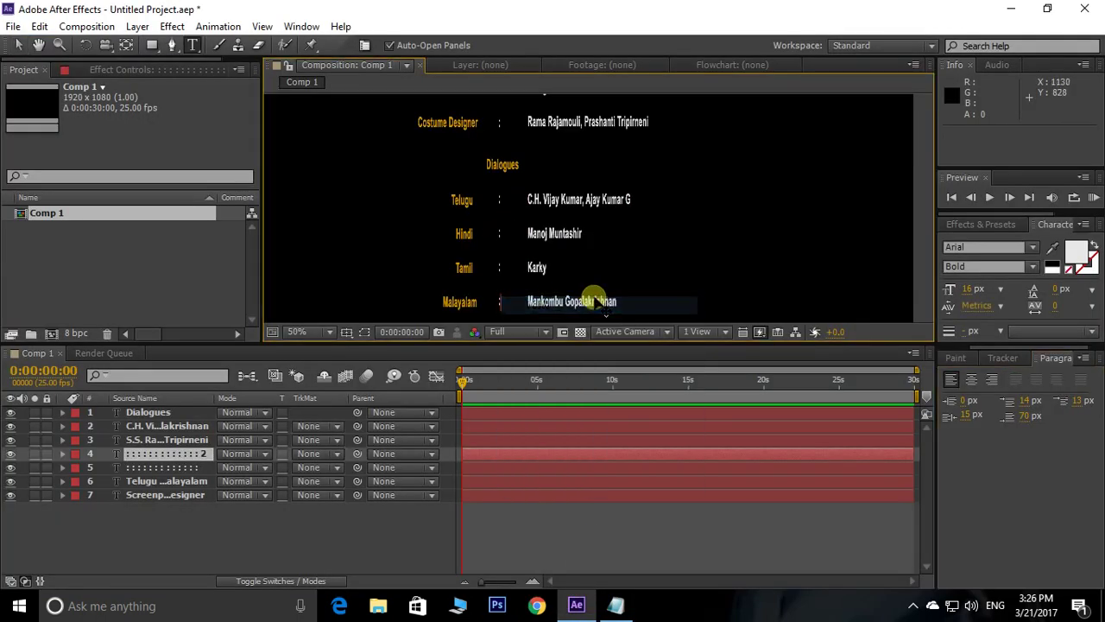
scroll(595, 250, down, 2)
scroll(585, 229, up, 2)
scroll(547, 222, up, 2)
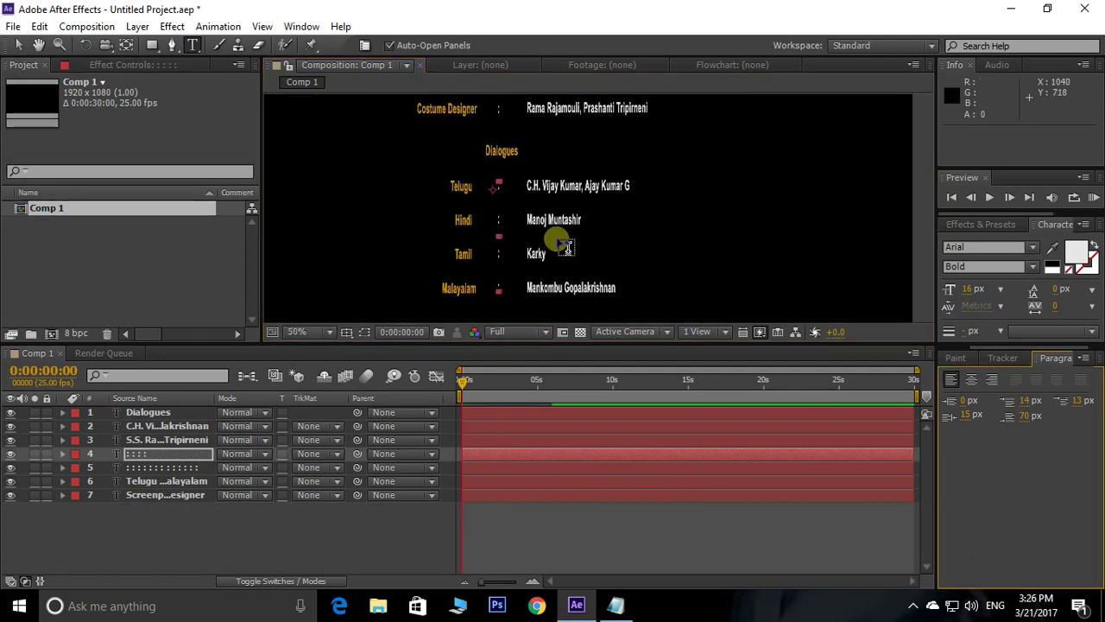
scroll(560, 239, down, 2)
click(18, 45)
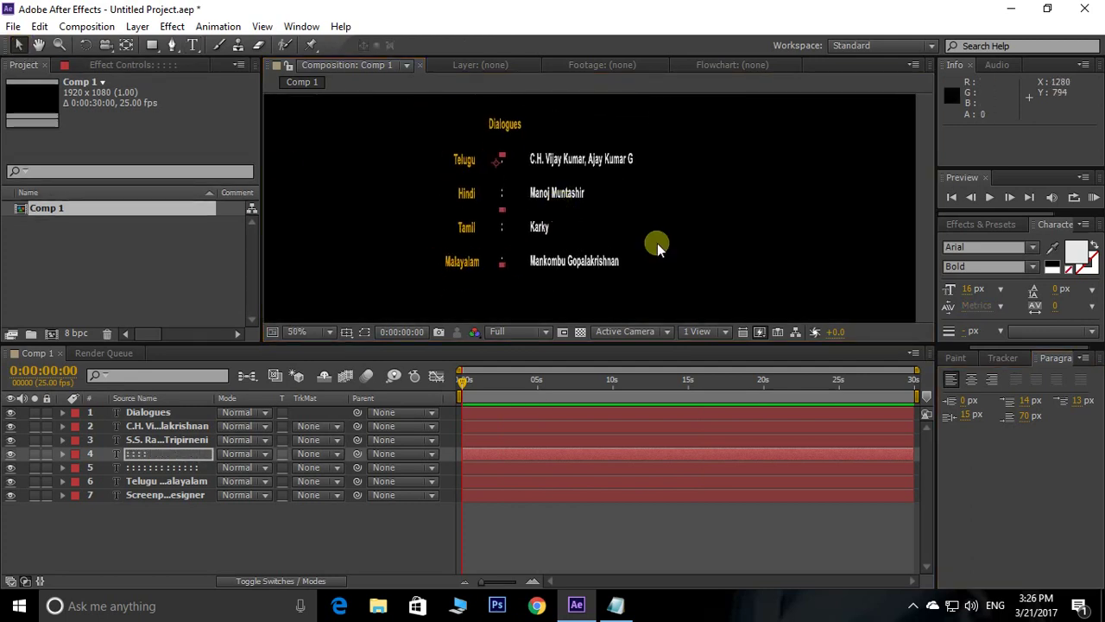
Step: Check the Dialogues credits against the text file, then open the Import File dialog
scroll(657, 233, down, 2)
scroll(518, 186, up, 2)
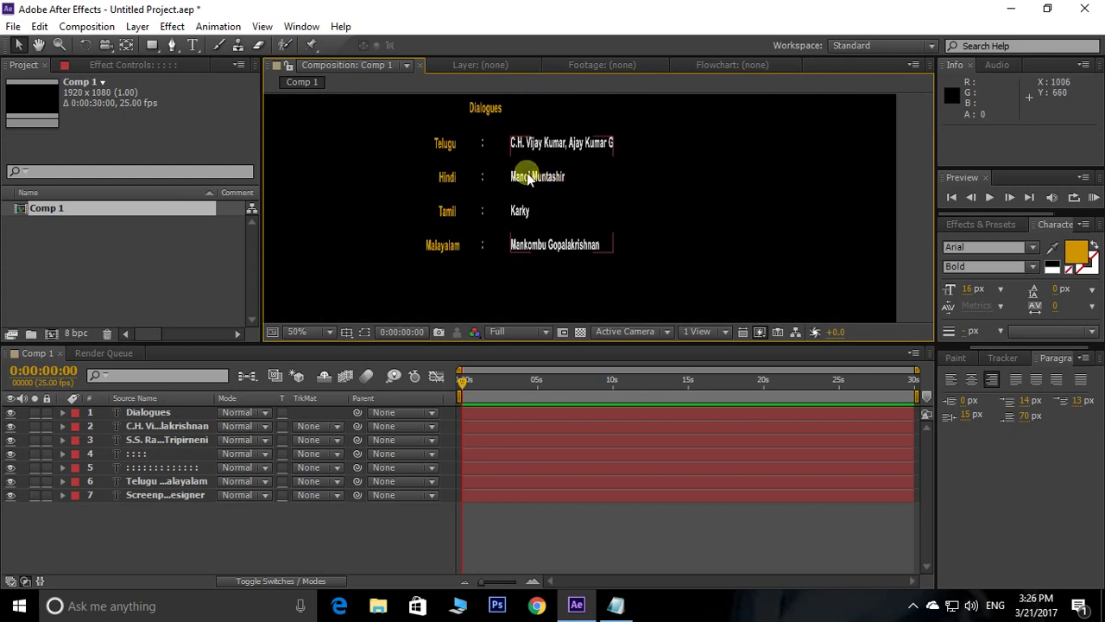
scroll(488, 259, up, 2)
scroll(497, 225, down, 1)
click(501, 186)
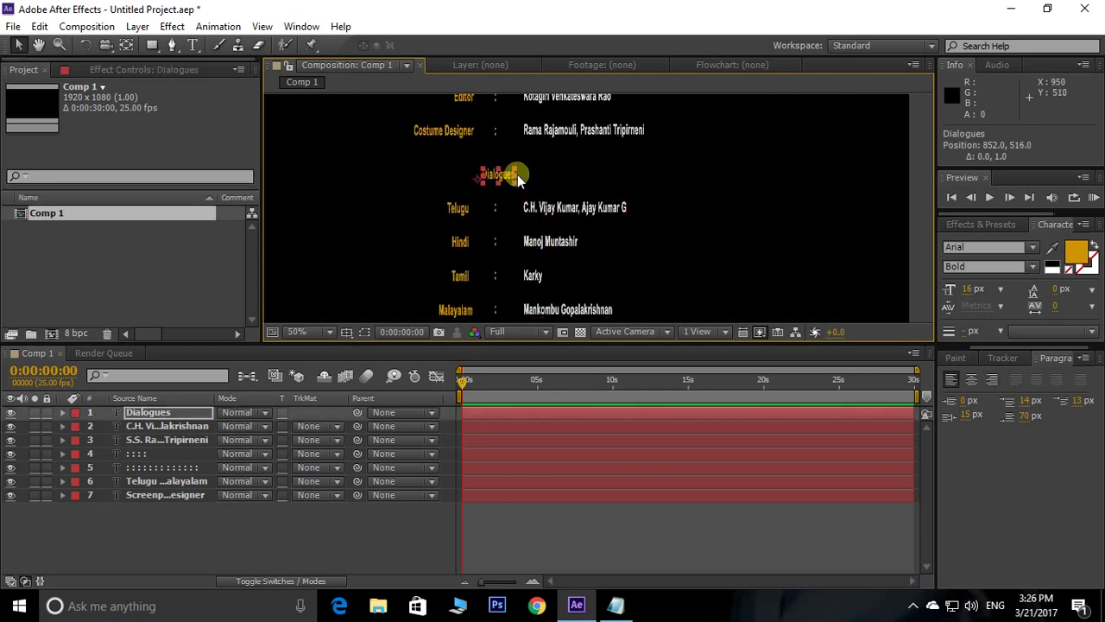
scroll(728, 205, down, 2)
scroll(727, 205, down, 2)
click(840, 214)
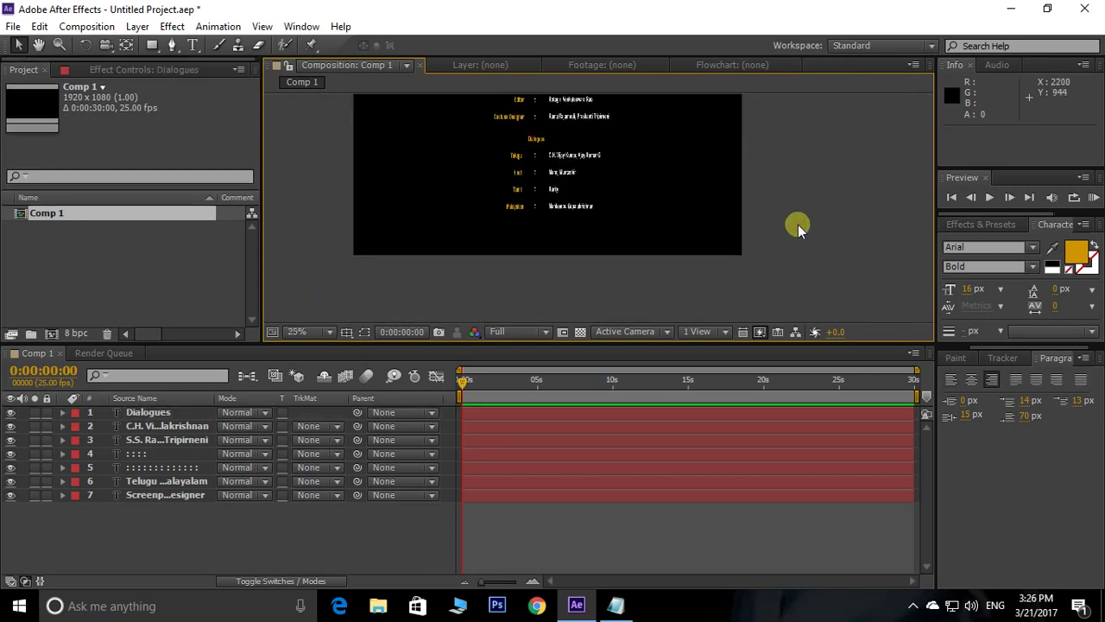
scroll(798, 225, down, 1)
click(615, 605)
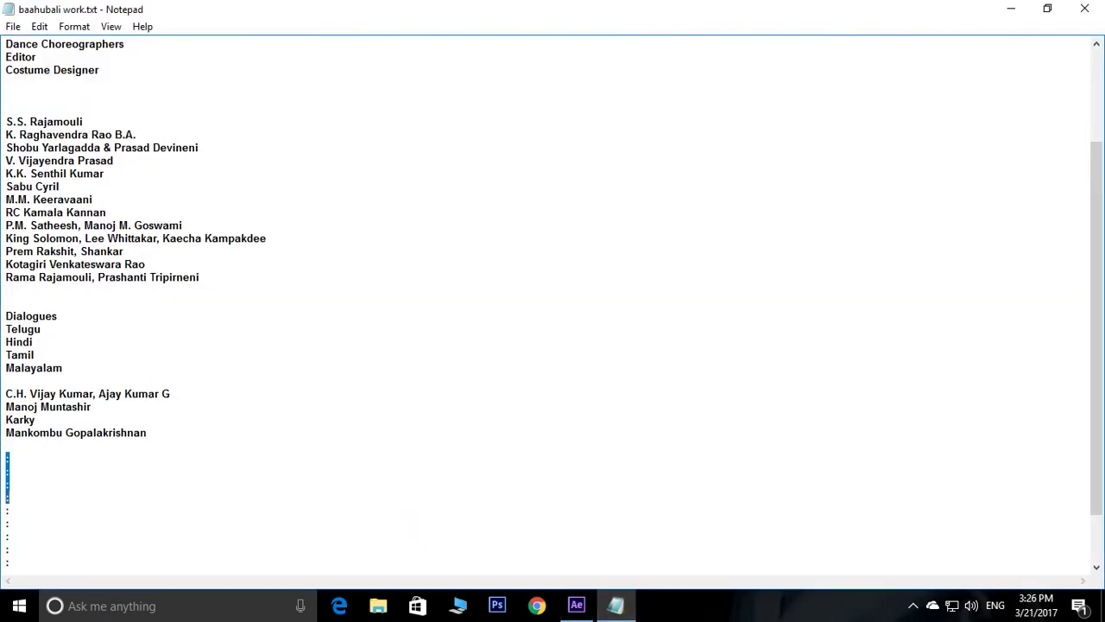
scroll(125, 440, up, 3)
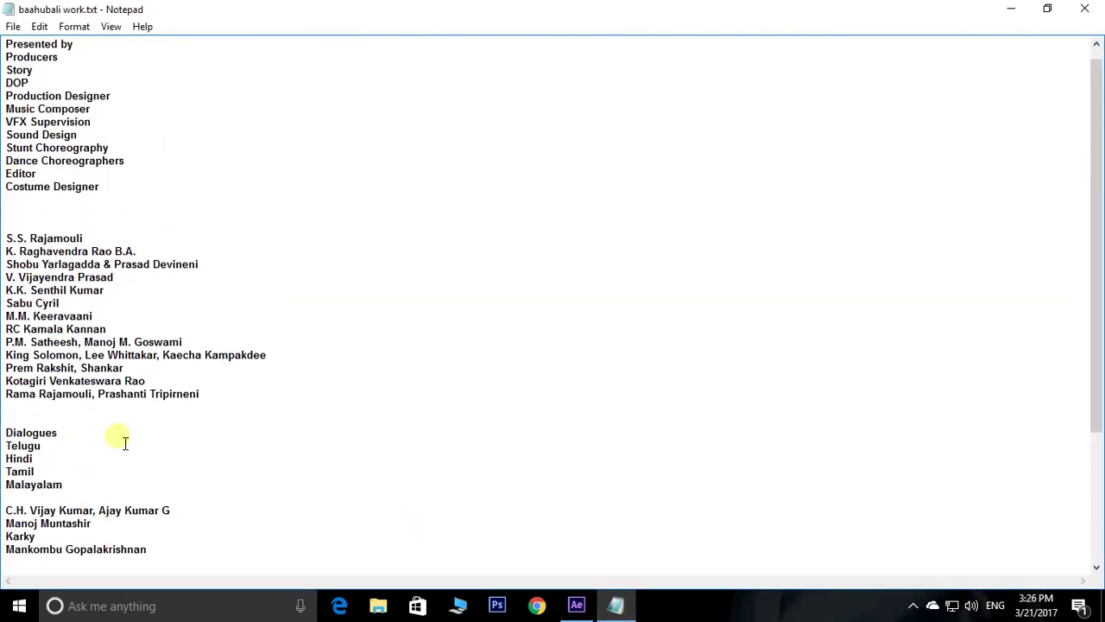
scroll(525, 518, down, 2)
click(577, 605)
scroll(545, 256, up, 3)
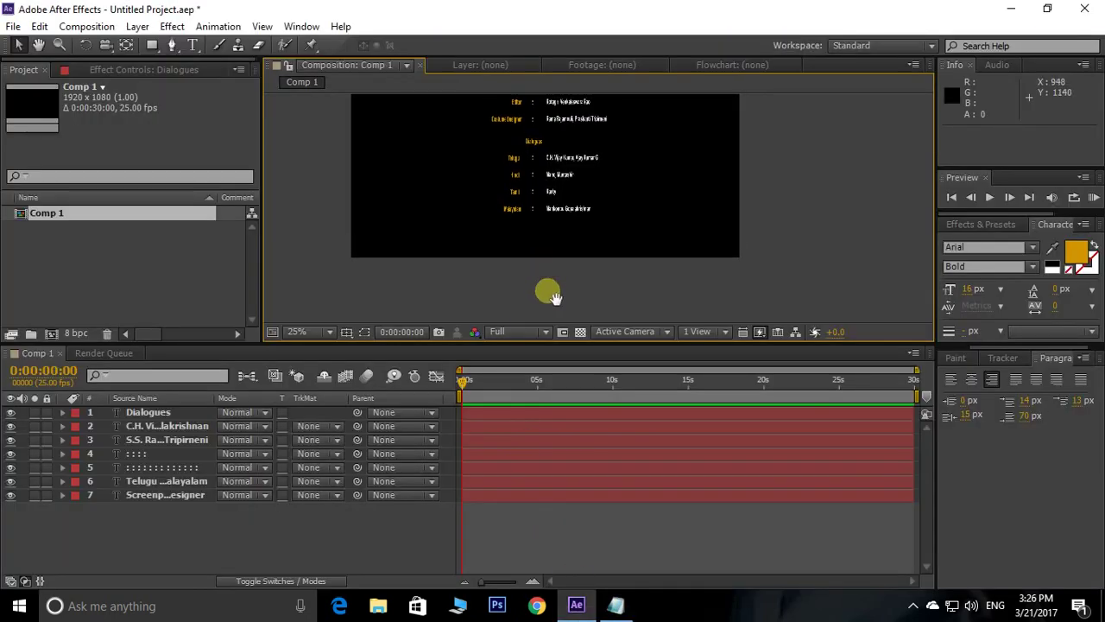
scroll(552, 258, down, 3)
mouse_move(551, 259)
mouse_down()
mouse_move(562, 266)
mouse_move(553, 264)
mouse_up()
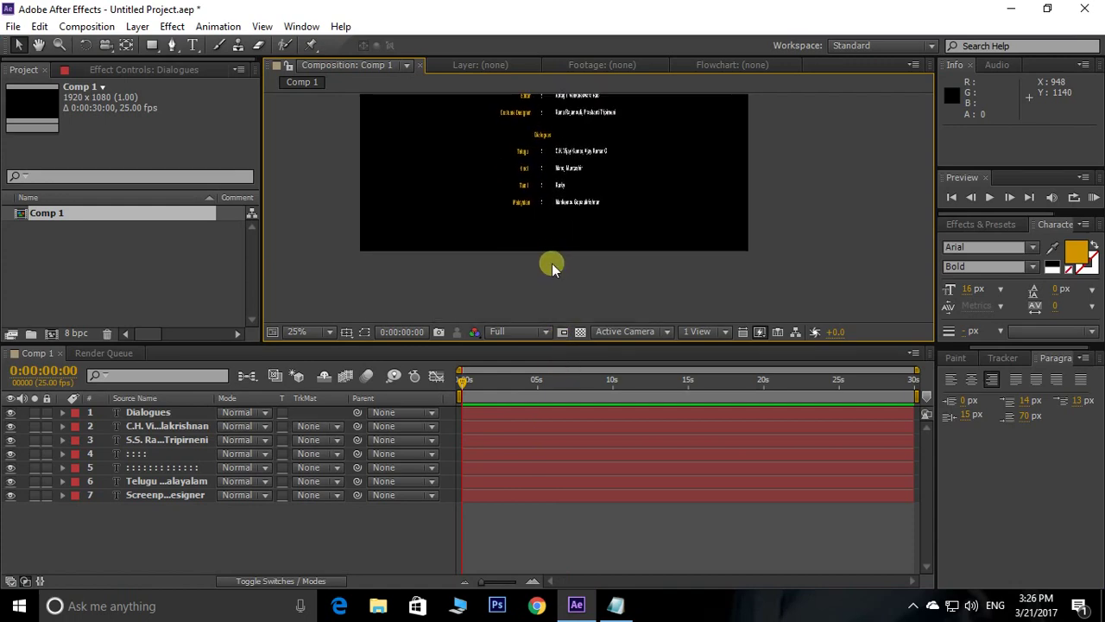
double_click(144, 290)
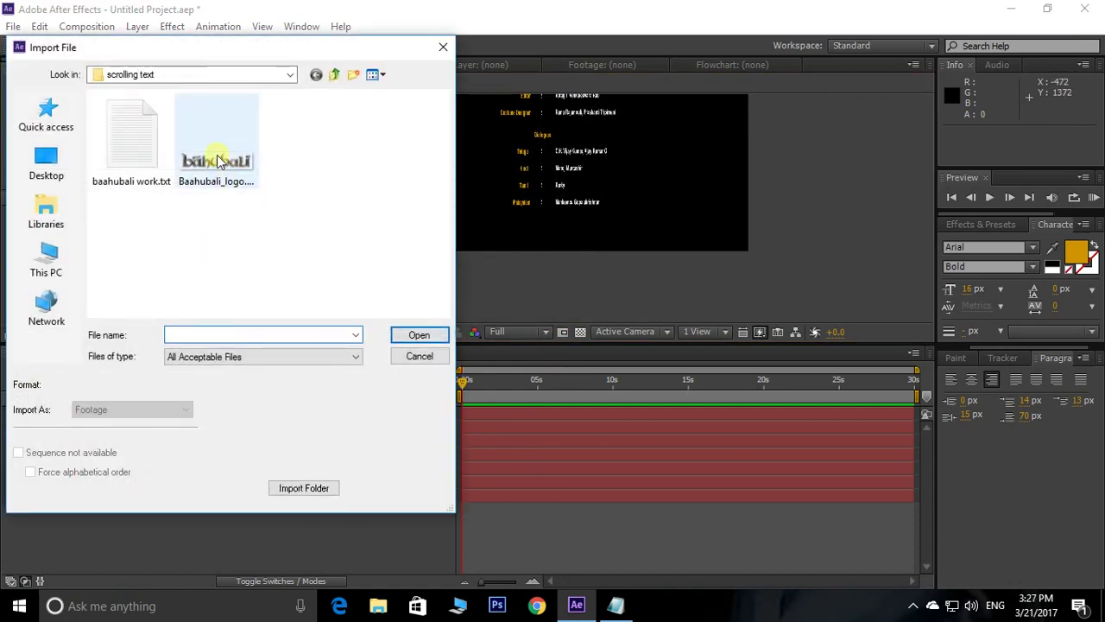
Step: Import Baahubali_logo.png and add it as Comp 1's top layer below the frame
click(216, 170)
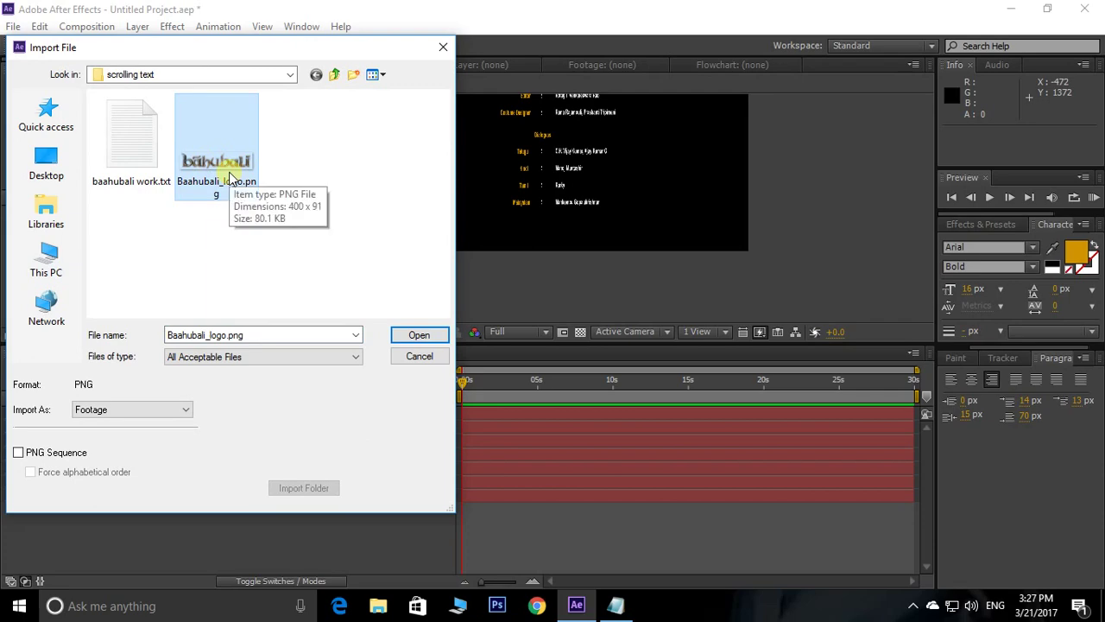
click(404, 336)
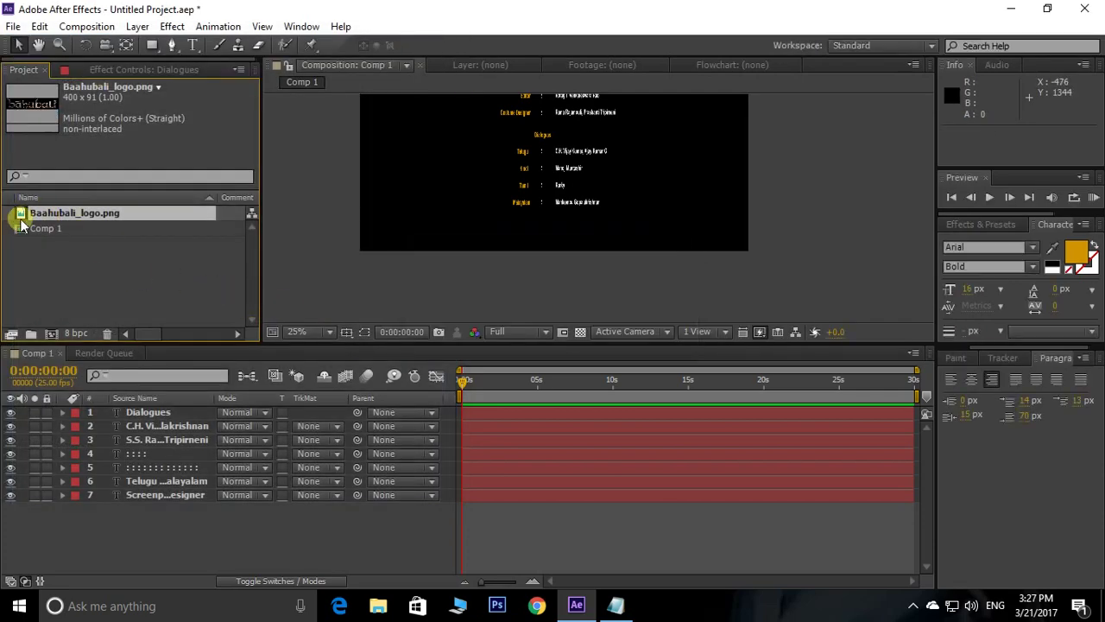
drag(21, 219, 558, 140)
drag(558, 228, 538, 157)
drag(551, 102, 549, 278)
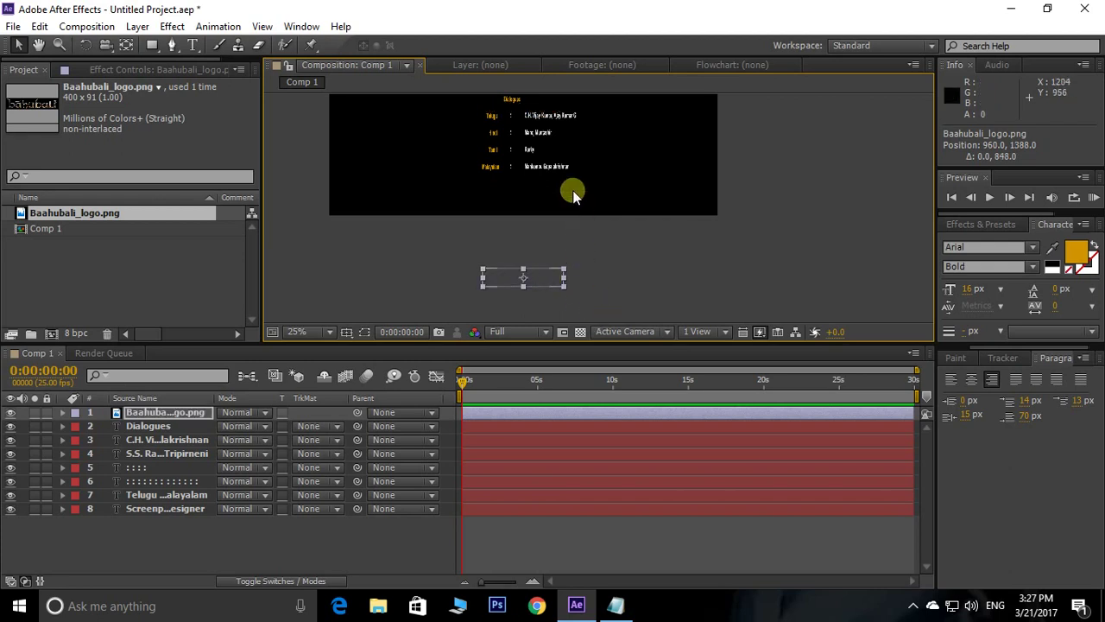
Step: Shift all eight layers down below the frame and reframe the comp at a larger zoom
scroll(574, 195, down, 2)
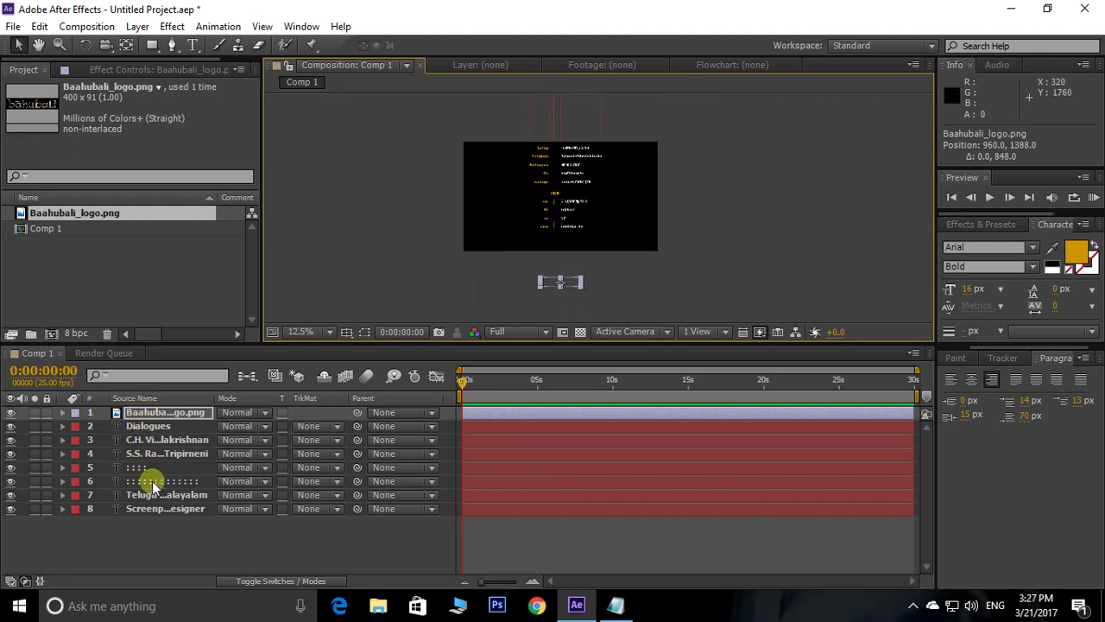
shift+click(154, 508)
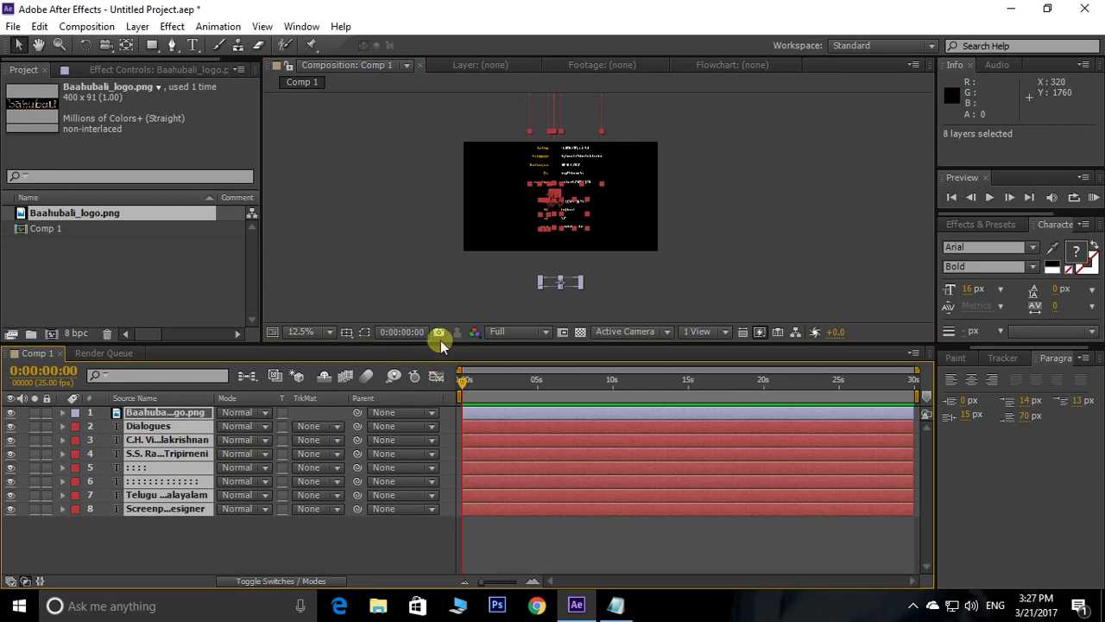
key(shift+Down)
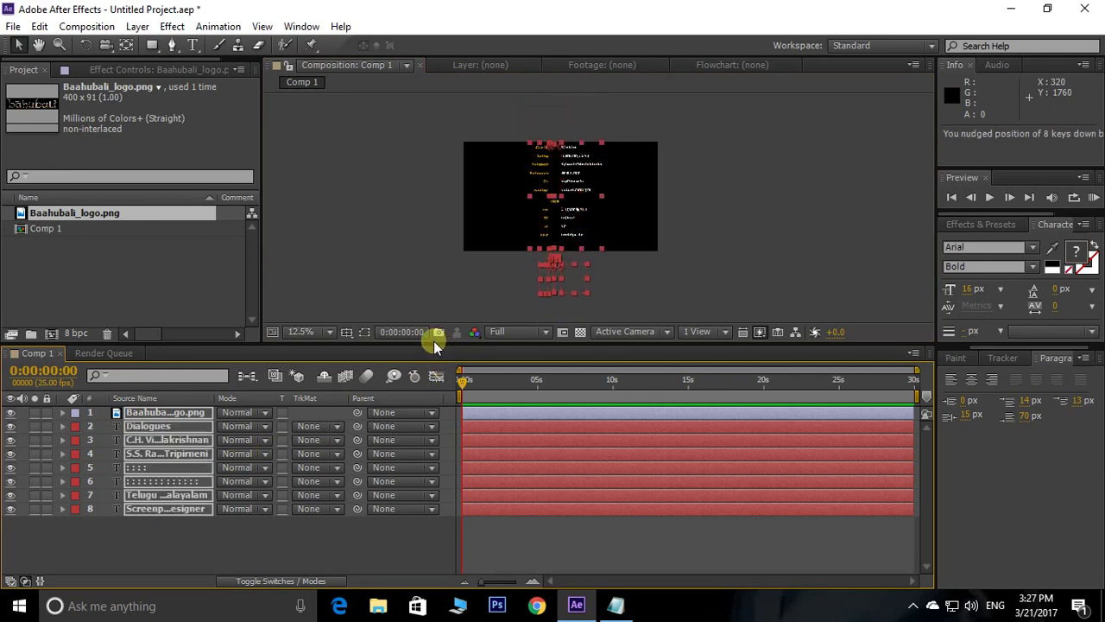
key(shift+Down)
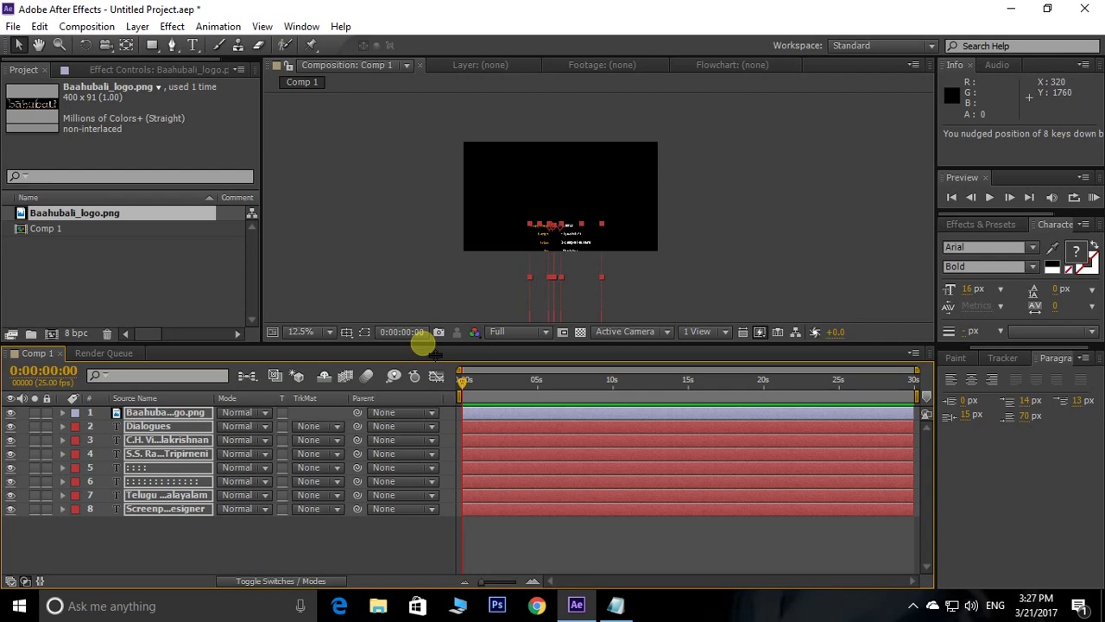
key(shift+Down)
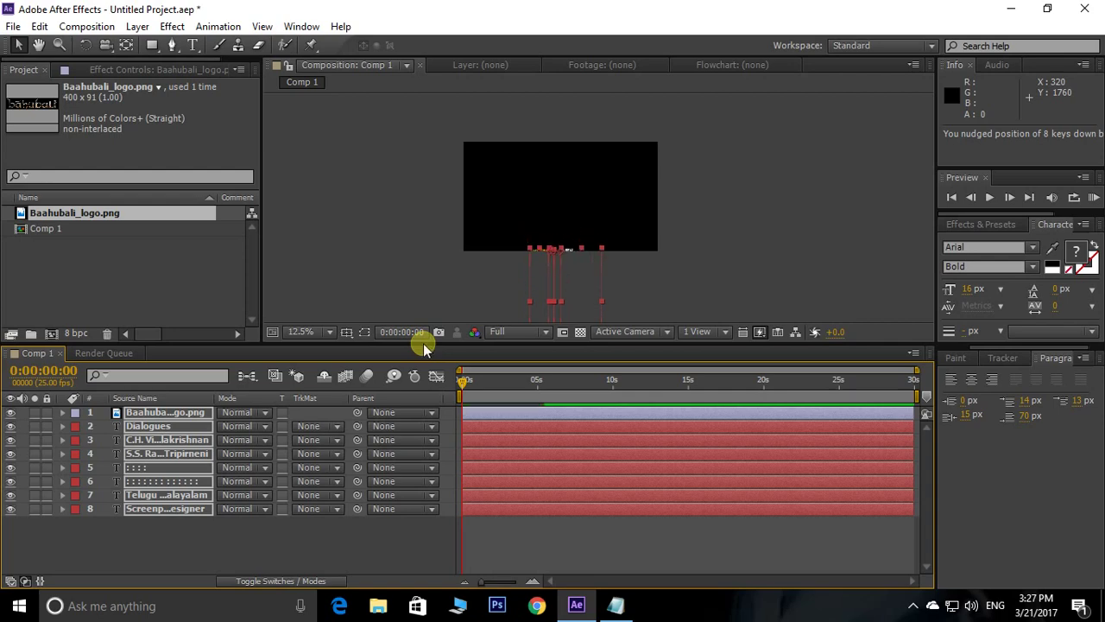
key(shift+Up)
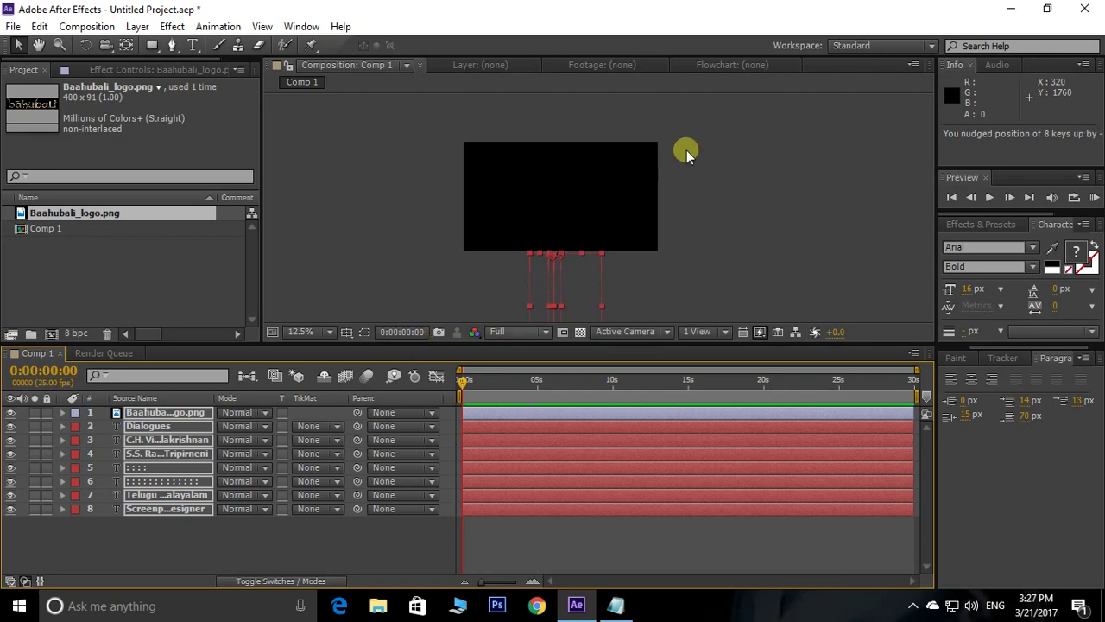
drag(686, 150, 661, 61)
drag(659, 170, 640, 215)
click(675, 152)
scroll(674, 189, down, 1)
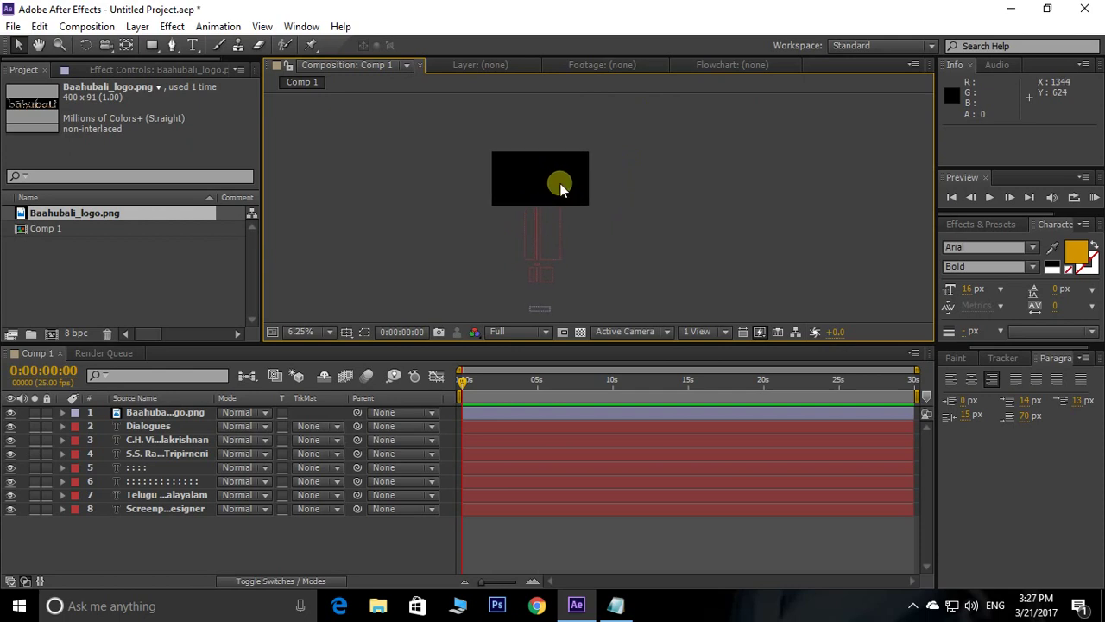
key(period)
drag(521, 170, 587, 222)
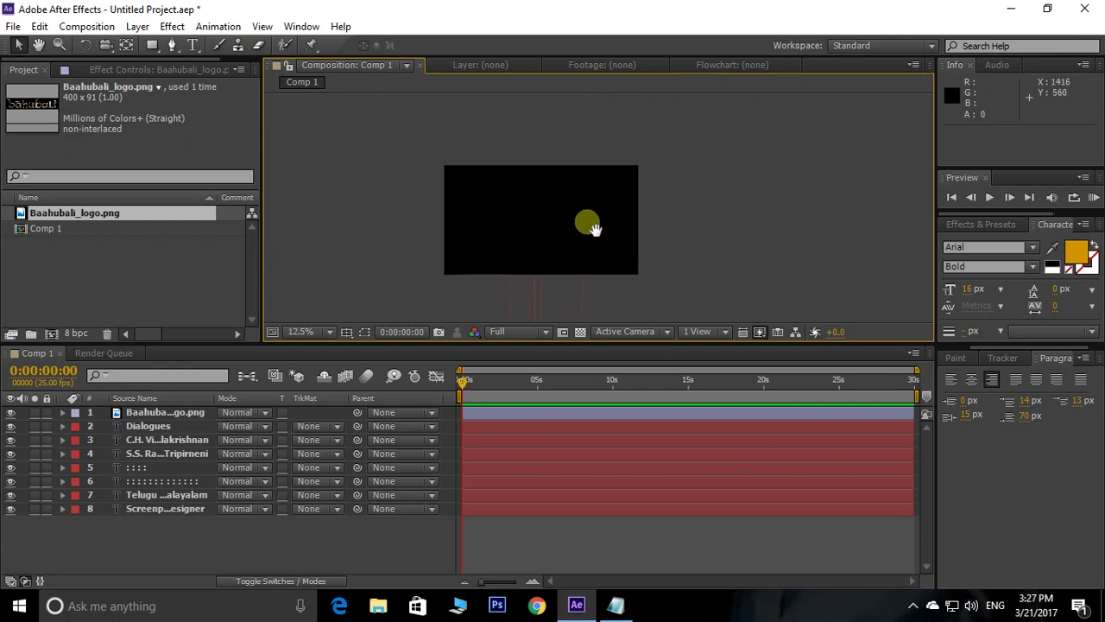
Step: Add a Null Object layer to Comp 1
right_click(229, 554)
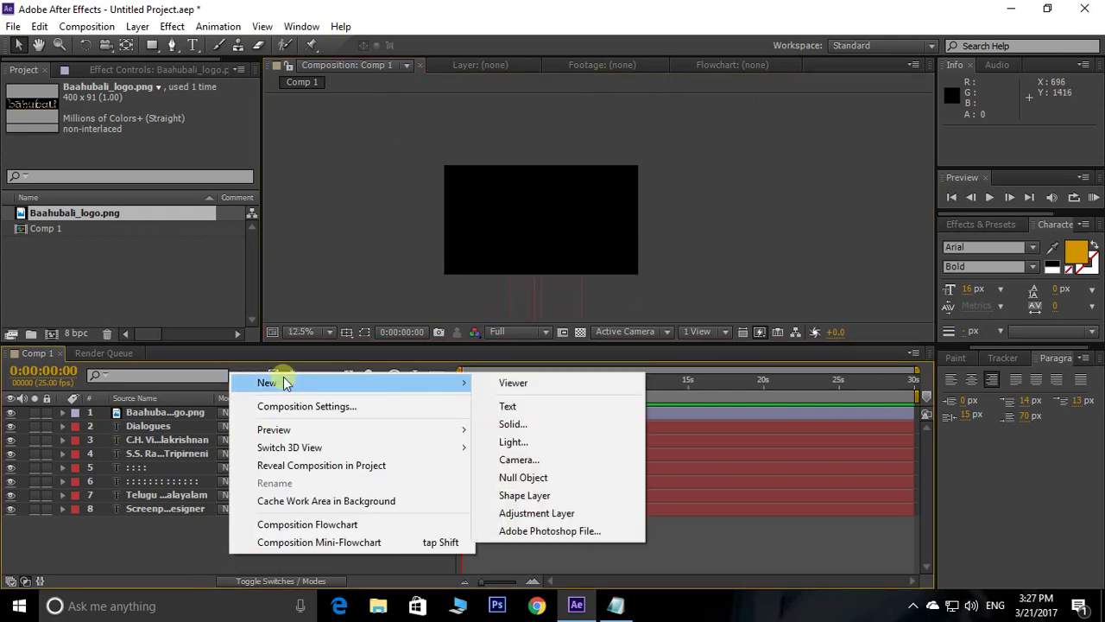
right_click(156, 536)
mouse_move(232, 367)
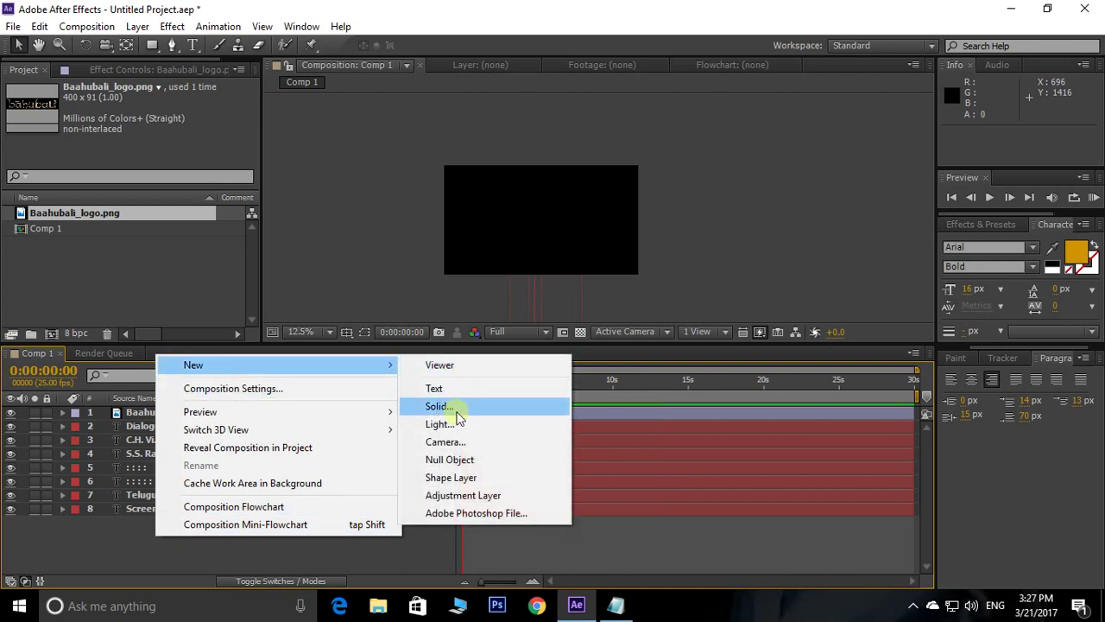
click(448, 458)
Step: Parent layers 2–9 to Null 1 and lock them
click(168, 416)
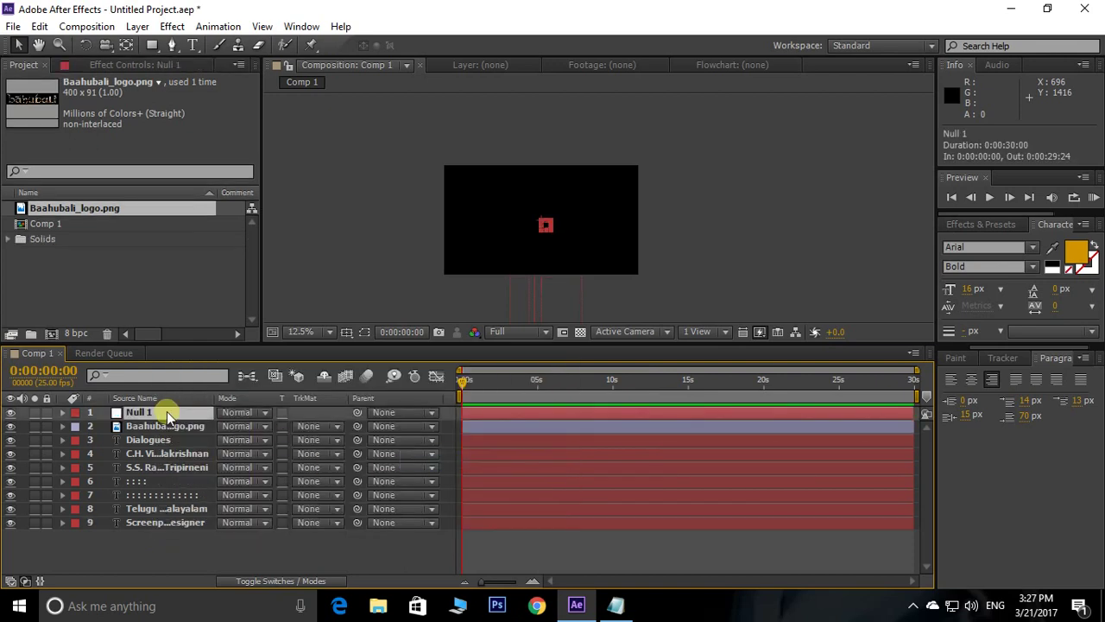
click(166, 428)
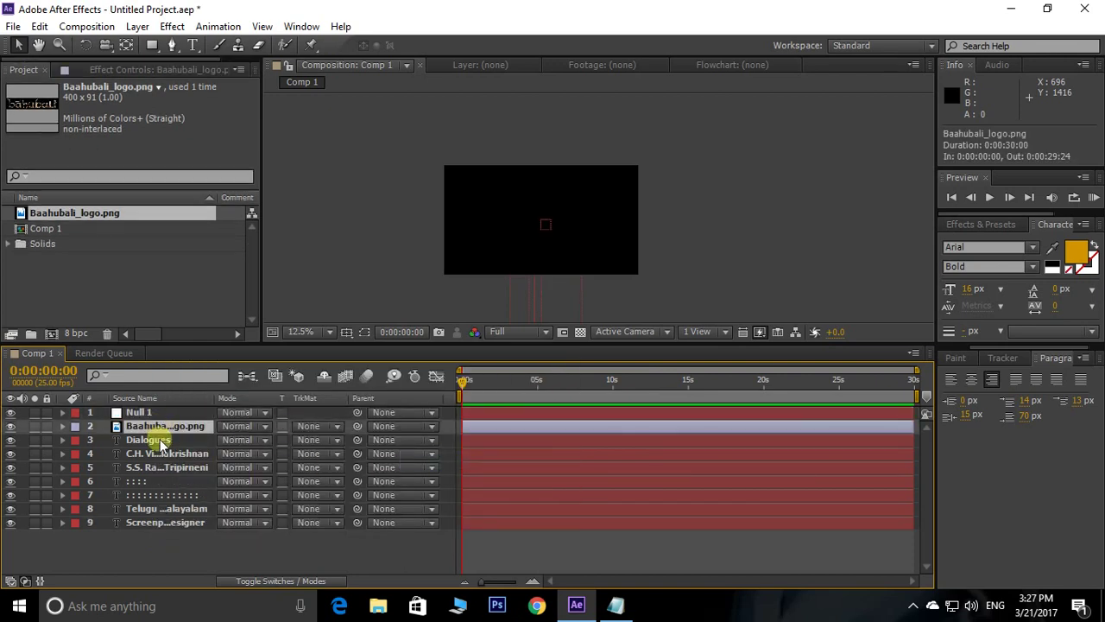
shift+click(170, 524)
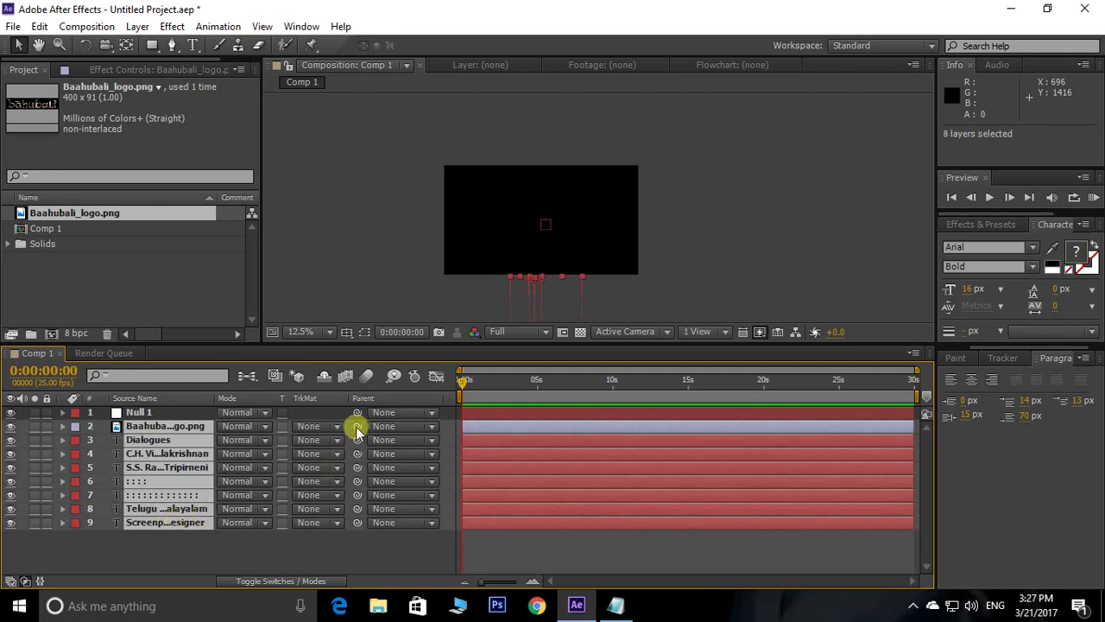
drag(355, 427, 165, 417)
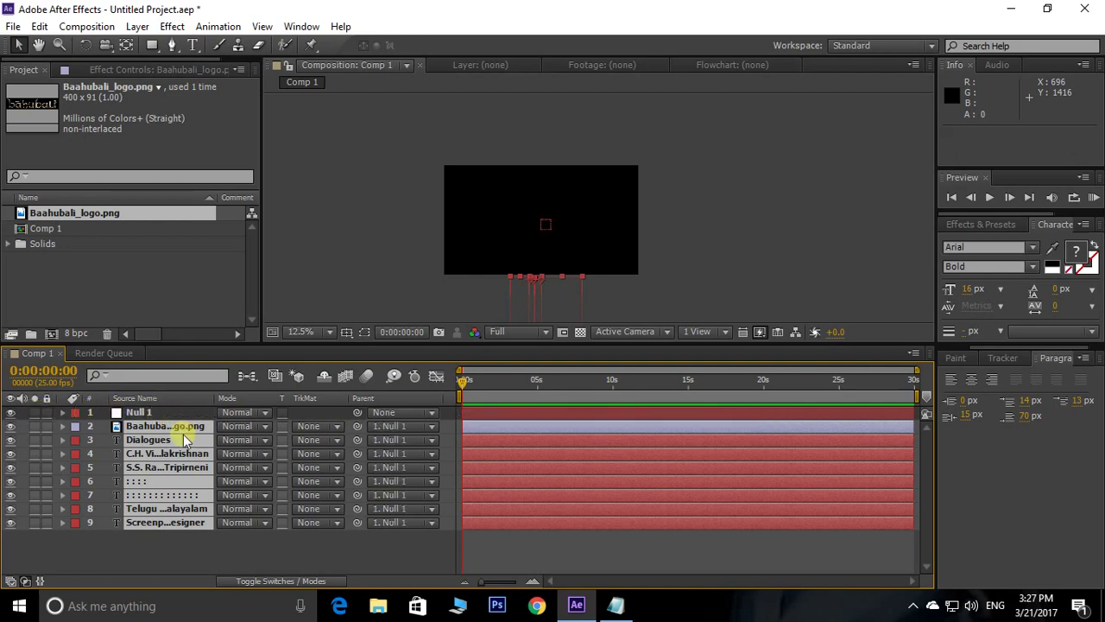
click(212, 556)
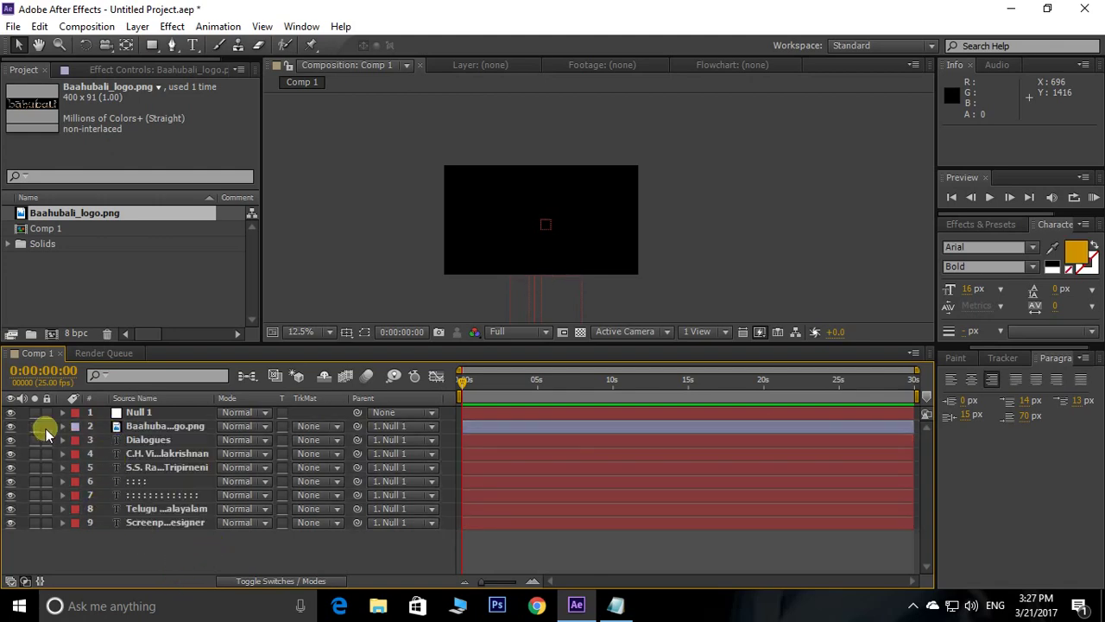
drag(48, 433, 48, 513)
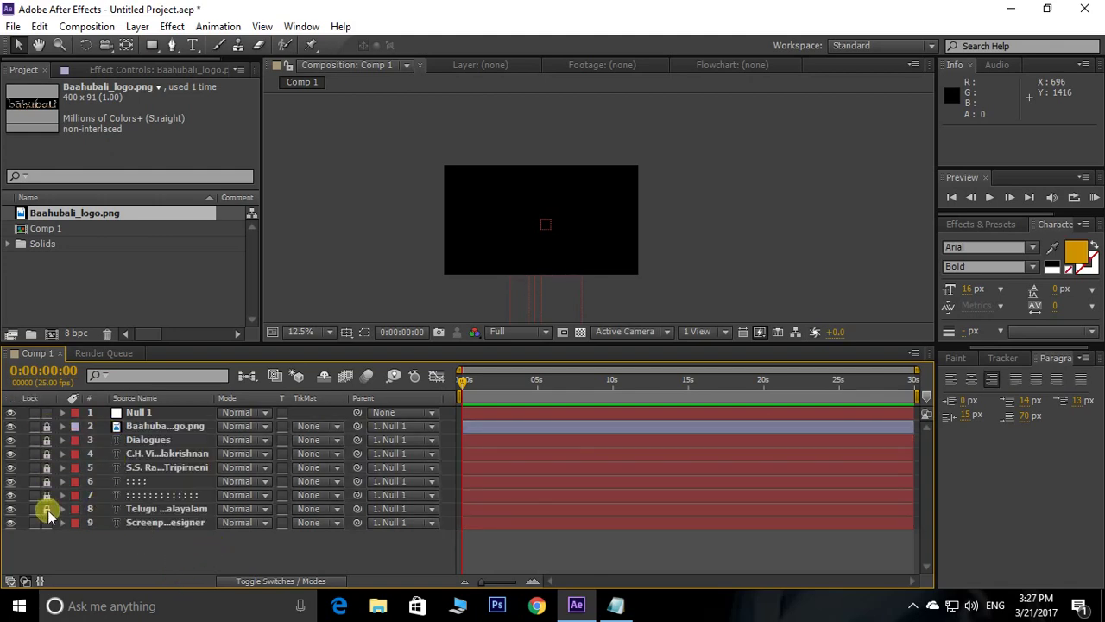
click(148, 414)
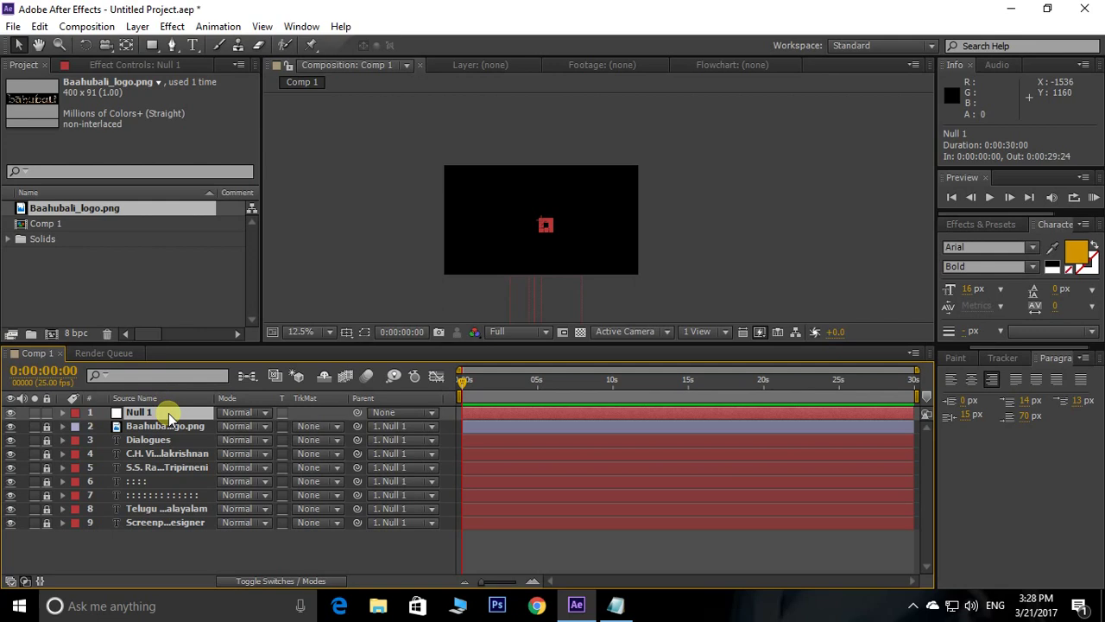
Step: Set Null 1's starting Position keyframe at 0s and move to 27:01
key(p)
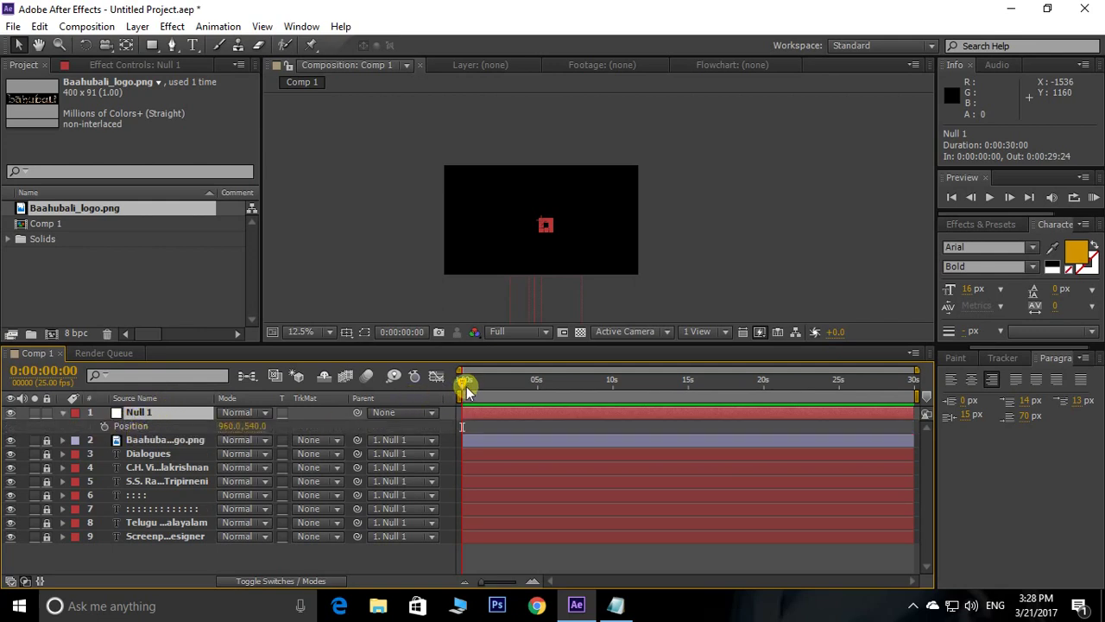
click(105, 426)
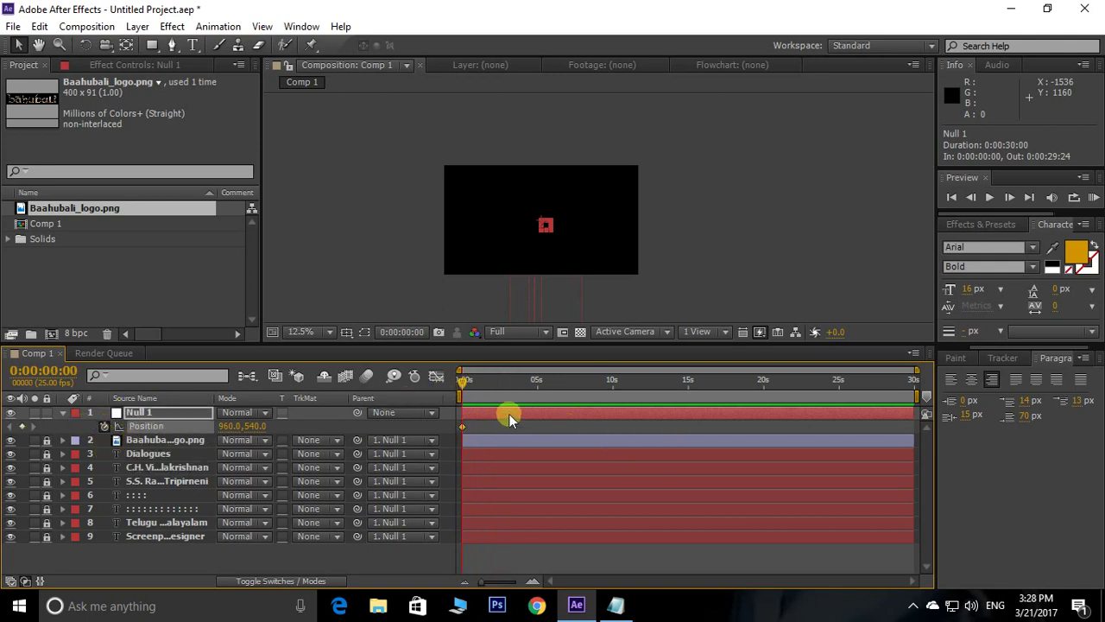
drag(466, 380, 469, 383)
drag(746, 391, 850, 391)
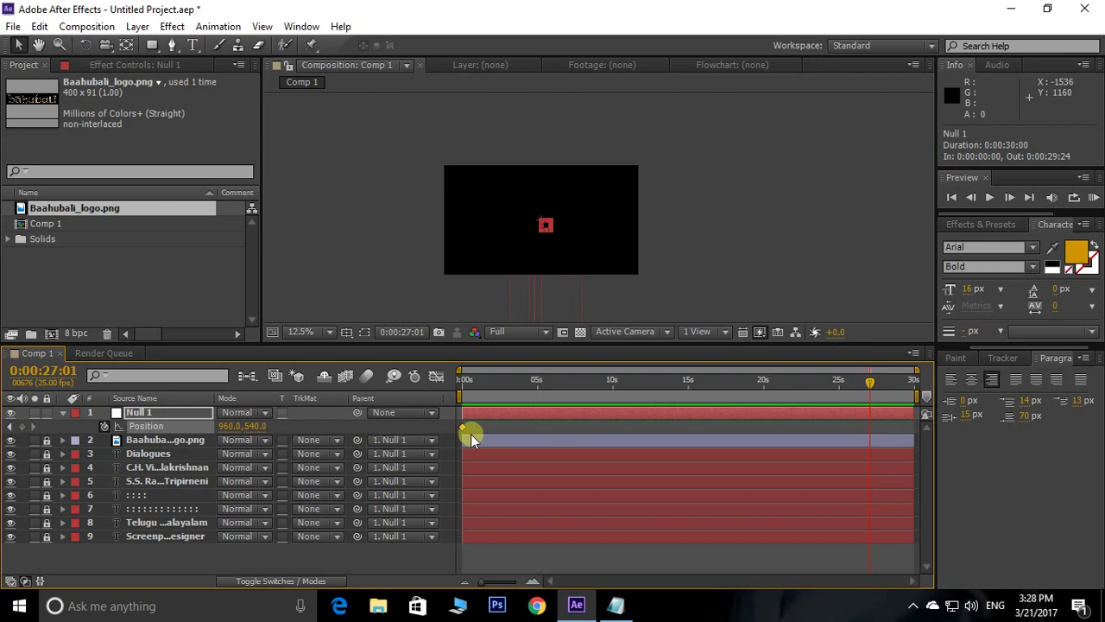
key(comma)
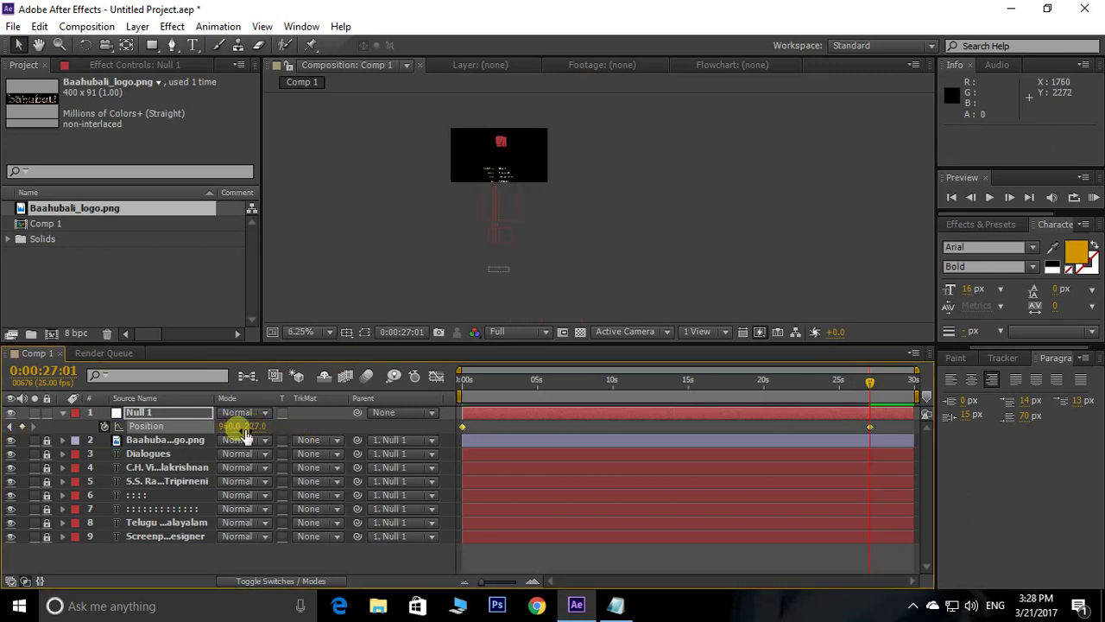
Step: Set Null 1's end Position to 960, -2045 so the logo finishes centred
drag(234, 423, 261, 429)
click(258, 426)
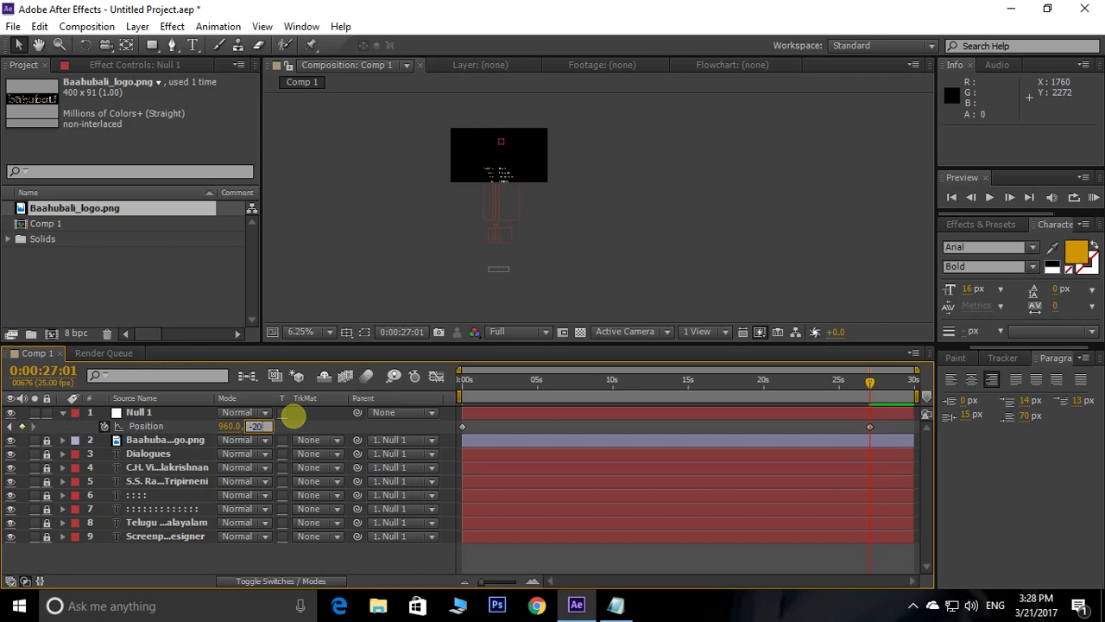
text(-2000)
key(Return)
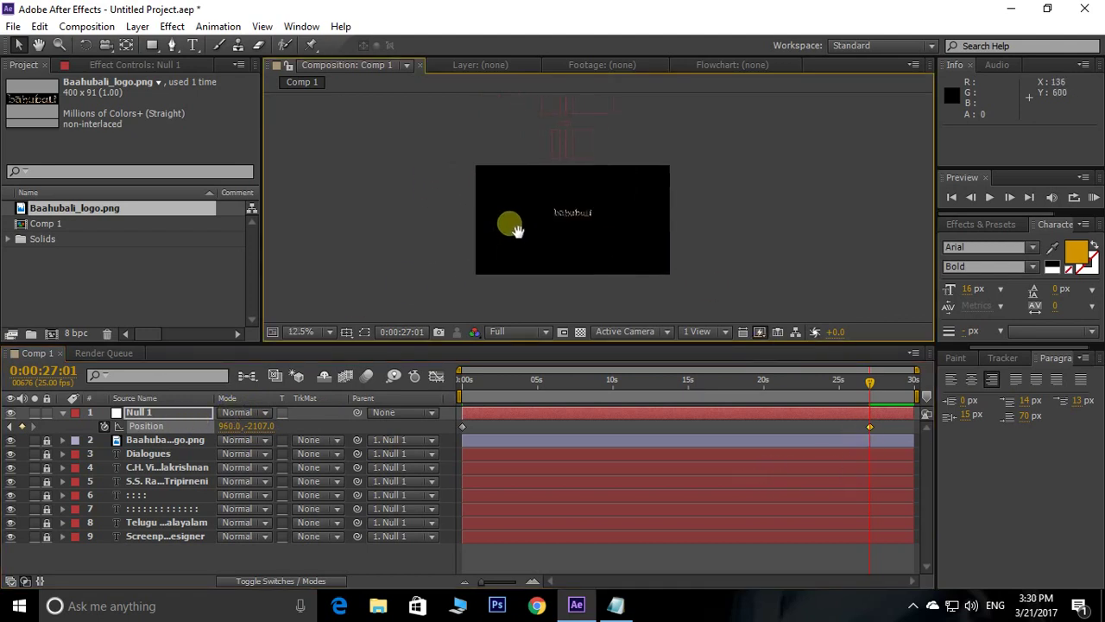
scroll(518, 226, up, 2)
scroll(581, 256, down, 3)
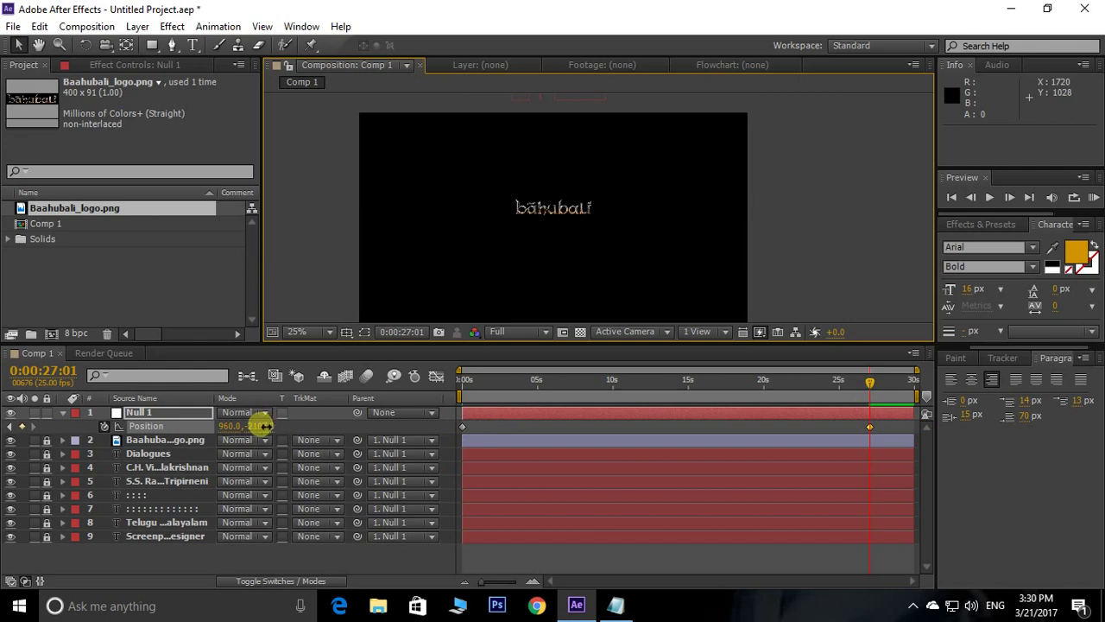
drag(256, 426, 274, 429)
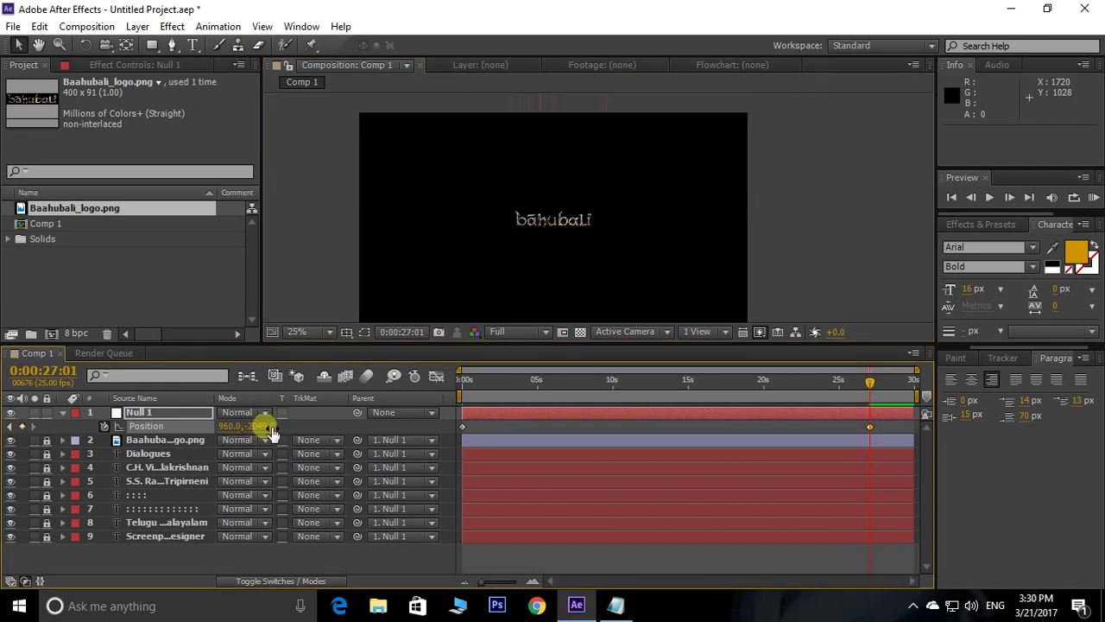
mouse_move(535, 240)
mouse_down()
mouse_move(530, 216)
mouse_move(532, 227)
mouse_up()
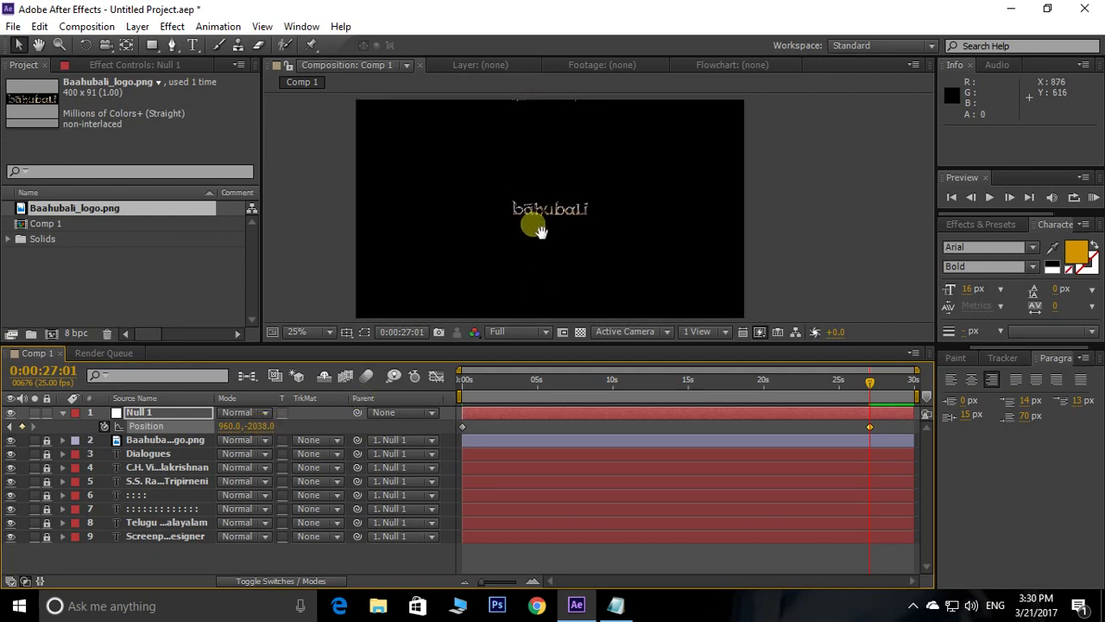
click(255, 425)
drag(281, 429, 784, 265)
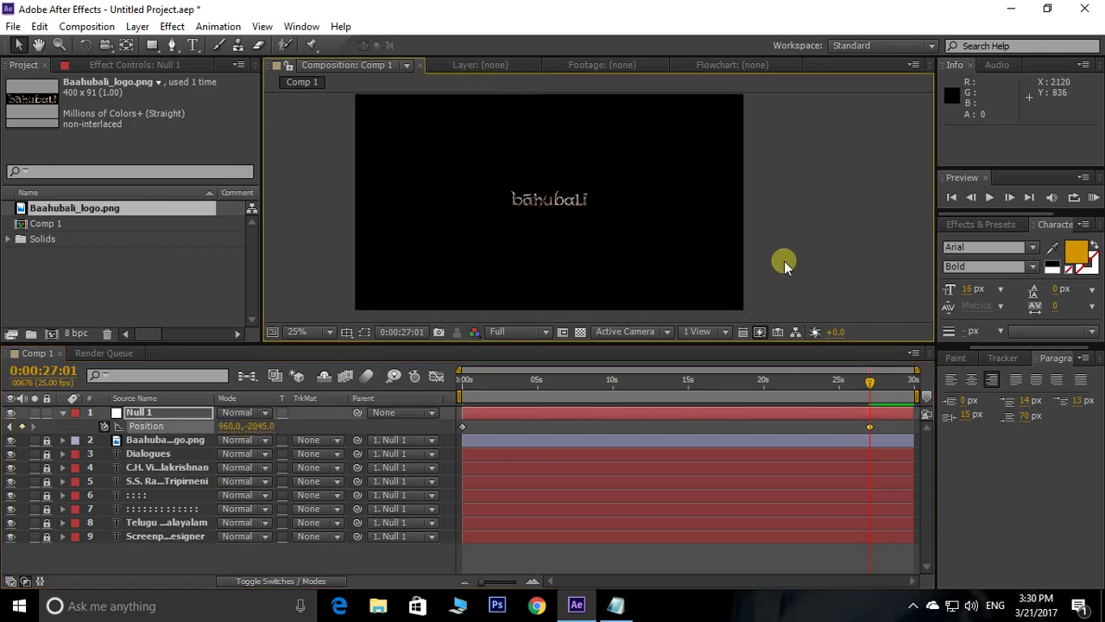
click(885, 418)
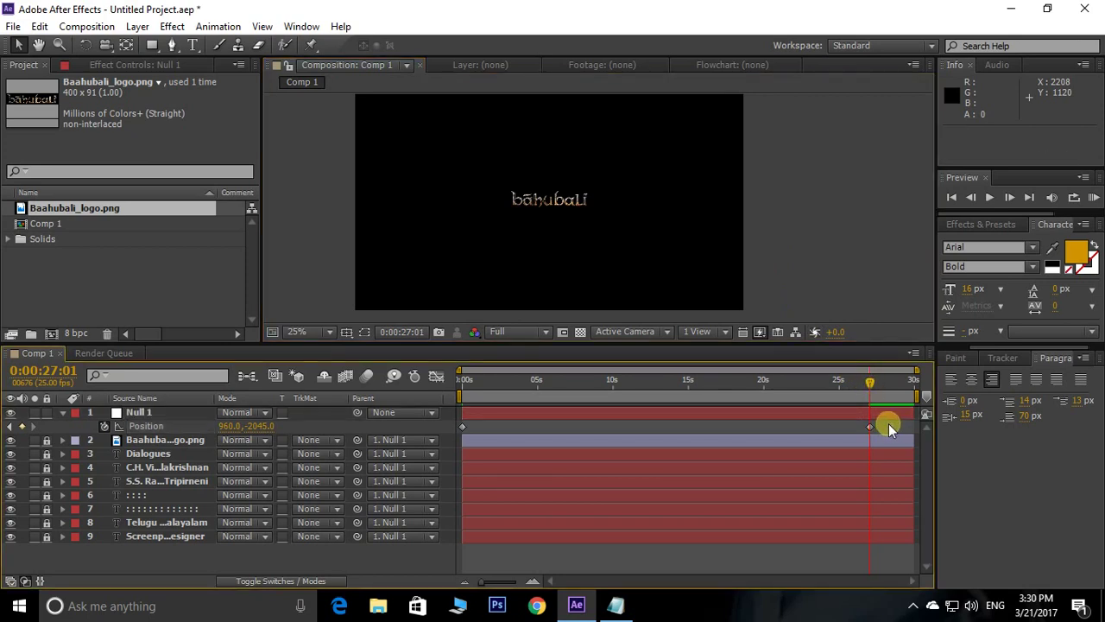
drag(887, 423, 459, 431)
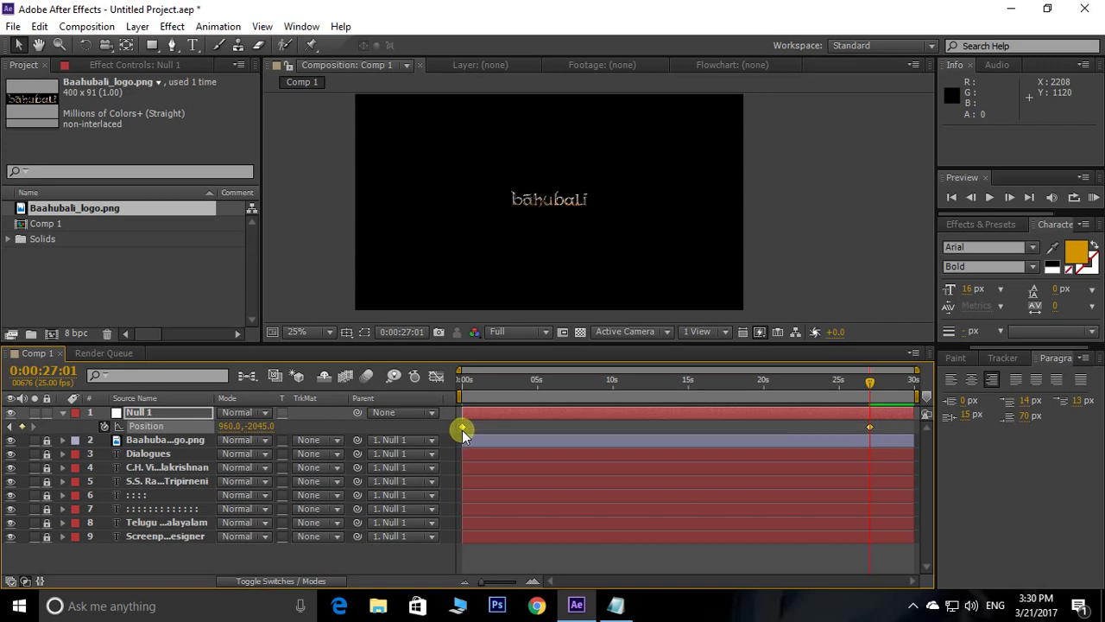
Step: Apply Easy Ease to both Position keyframes, then view the maximized comp at 50% from 0s
right_click(463, 429)
mouse_move(521, 418)
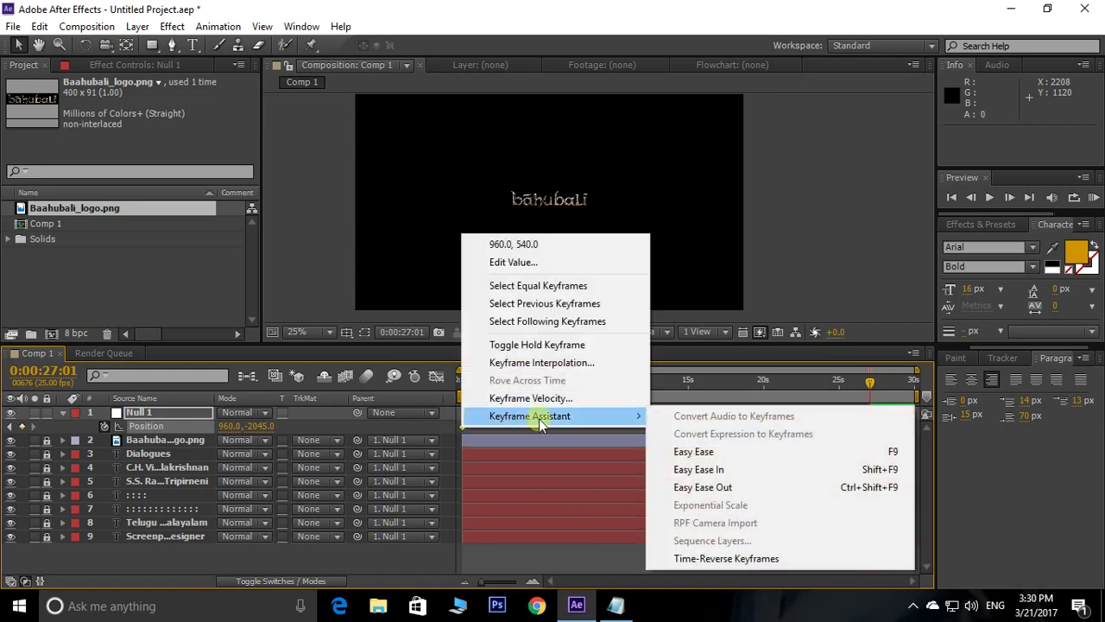
click(717, 452)
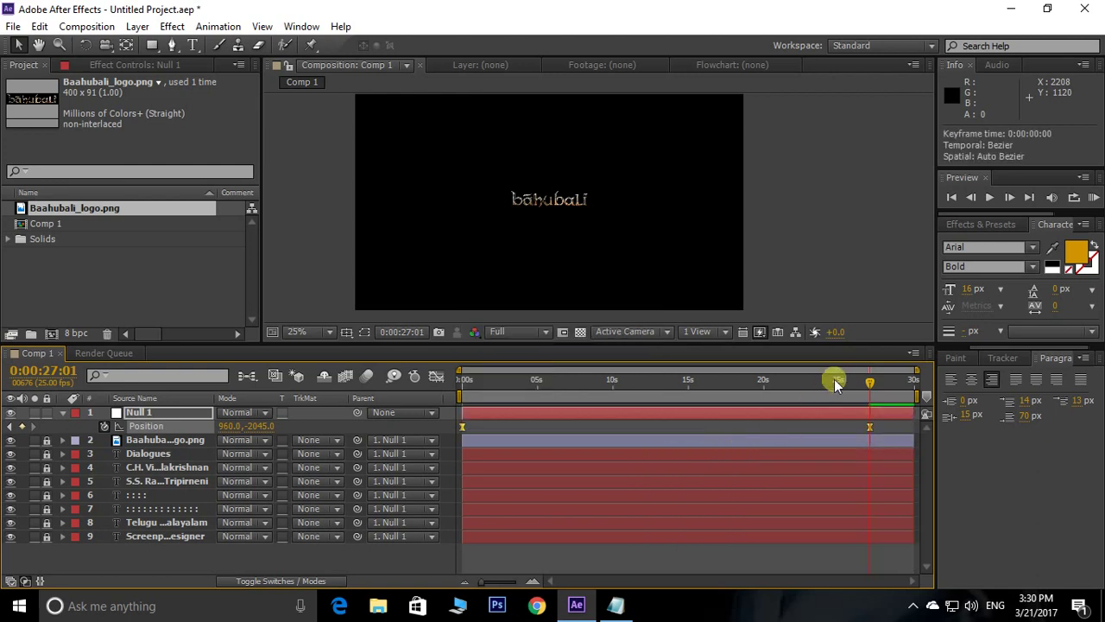
key(Home)
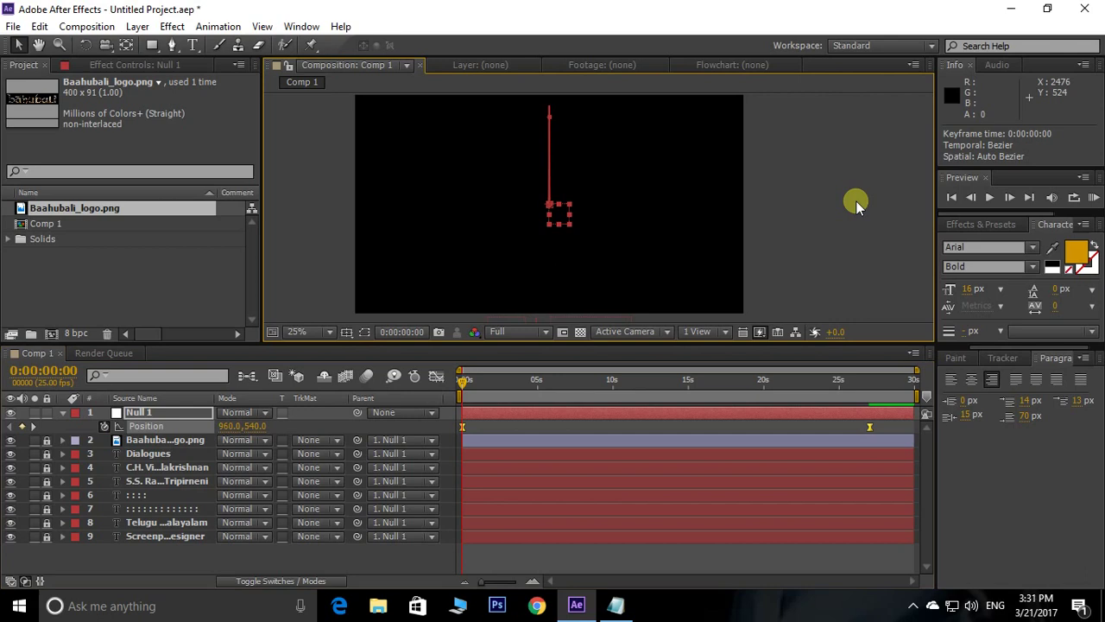
key(grave)
key(period)
key(period)
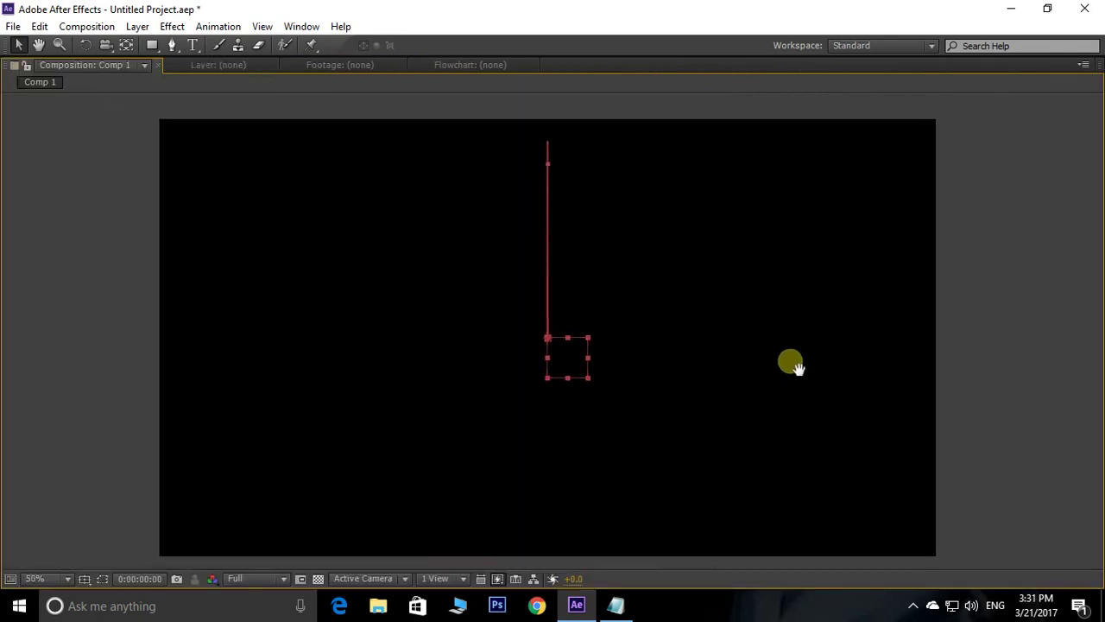